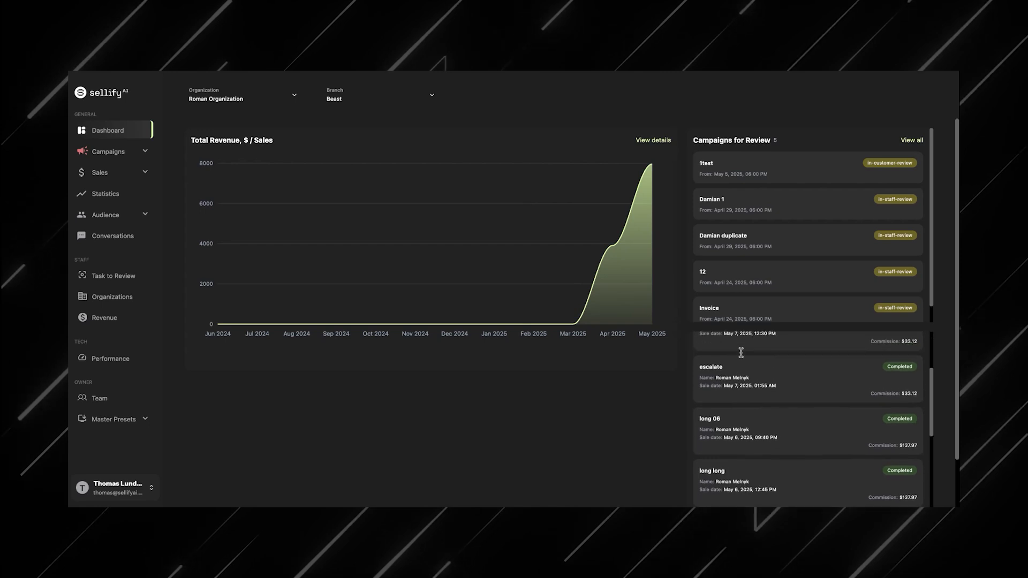
Step: Browse the dashboard's campaigns for review and recent sales lists
scroll(760, 236, "down", 1)
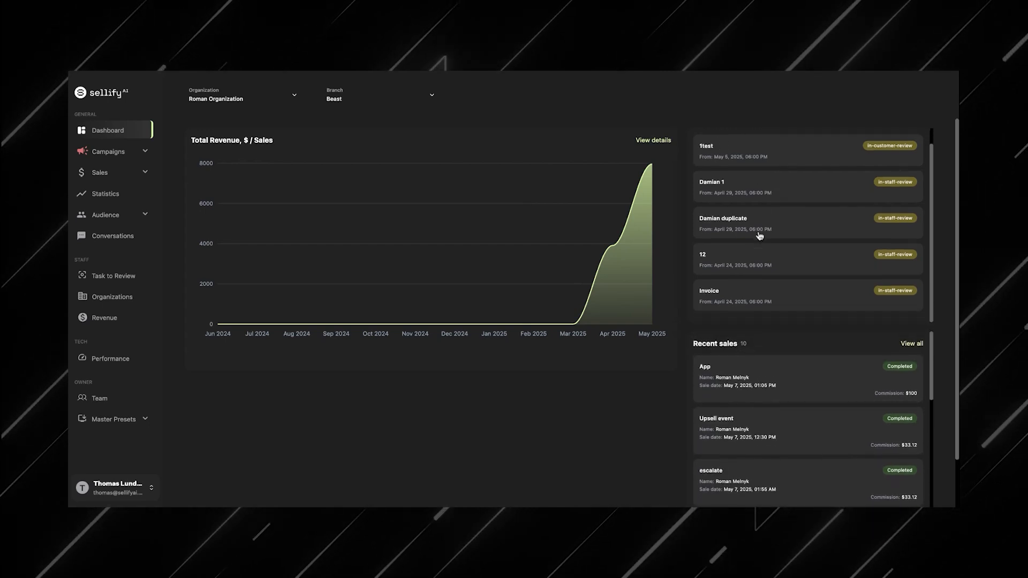
scroll(760, 235, "up", 1)
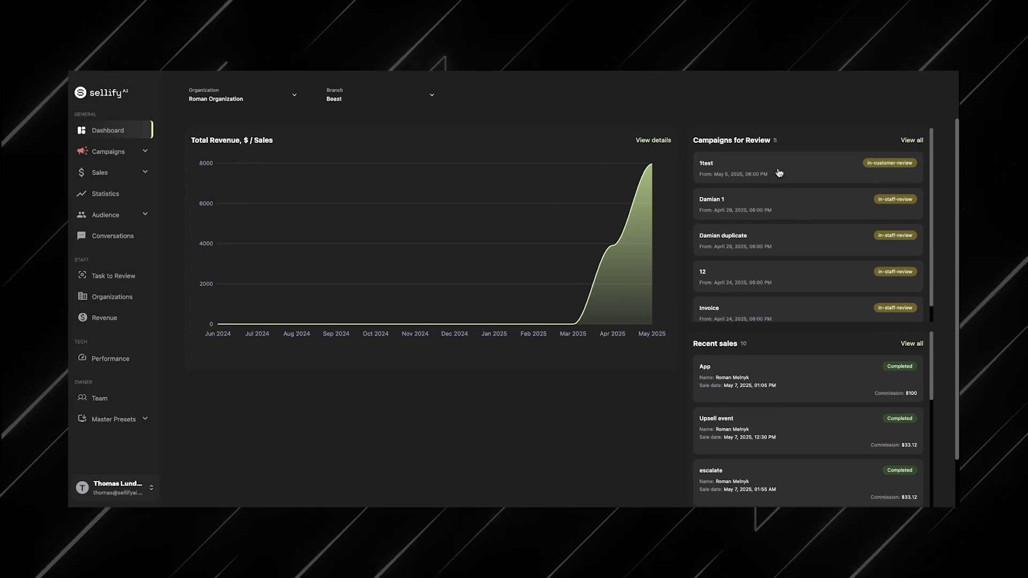
scroll(787, 292, "down", 1)
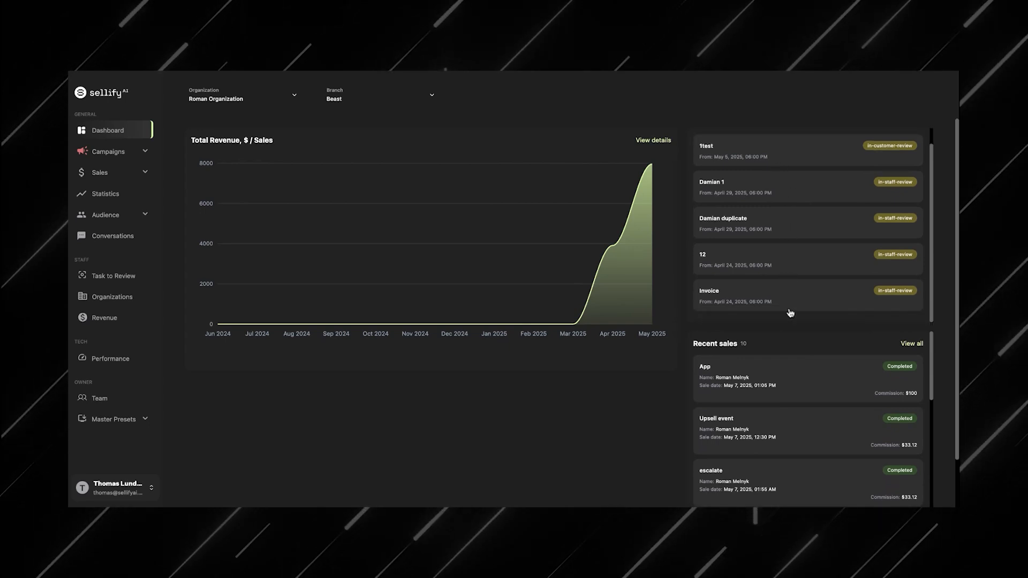
scroll(790, 311, "up", 1)
scroll(791, 380, "down", 1)
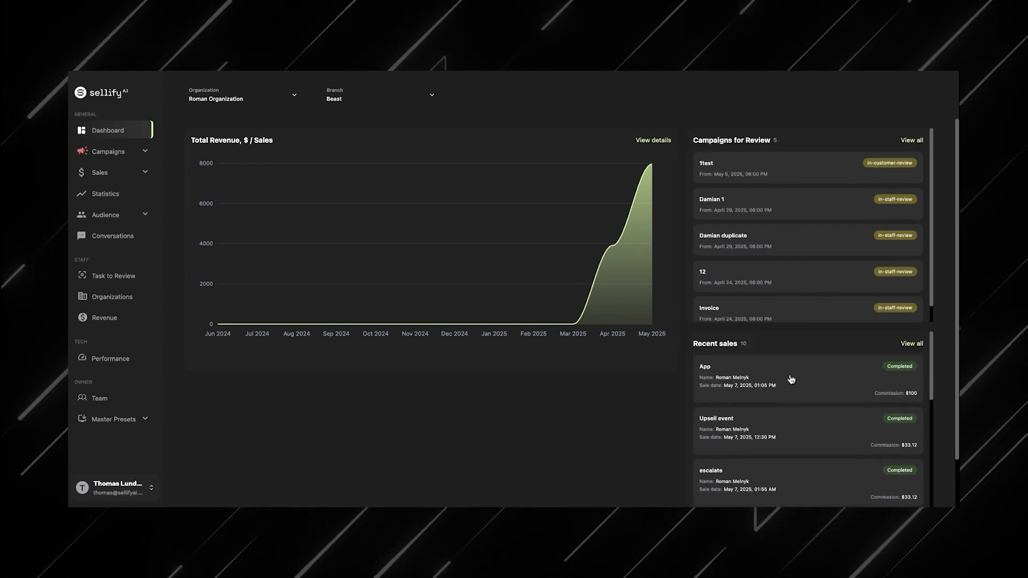
scroll(792, 380, "up", 1)
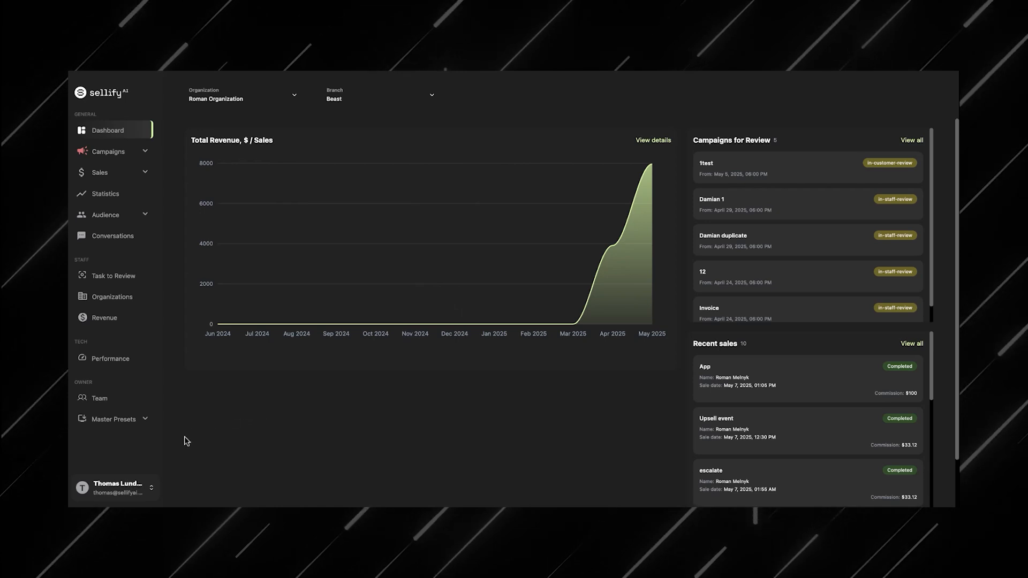
Step: Open Billing and compare the card and ACH direct debit payment forms
left_click(138, 487)
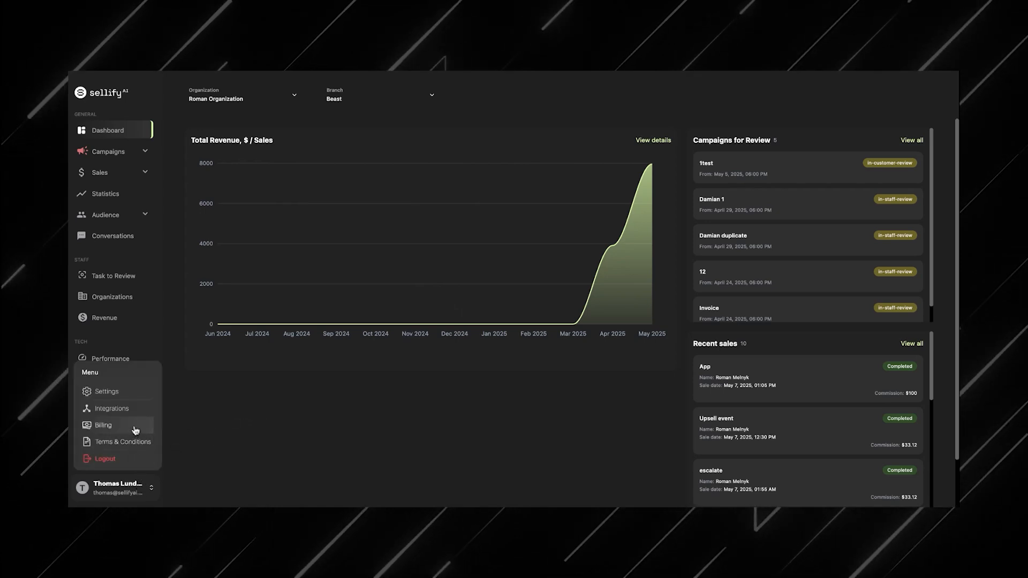
left_click(135, 431)
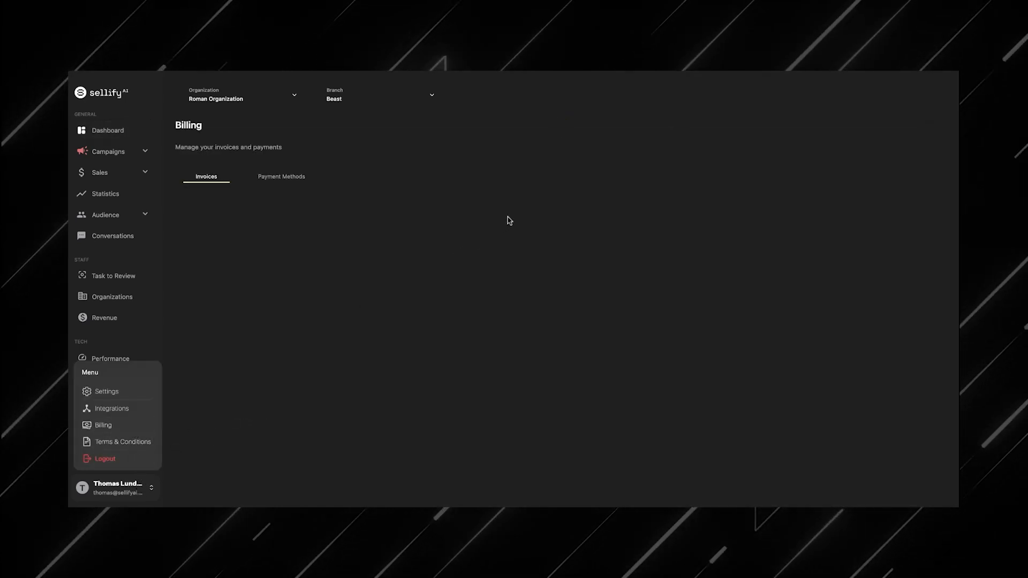
scroll(296, 230, "down", 1)
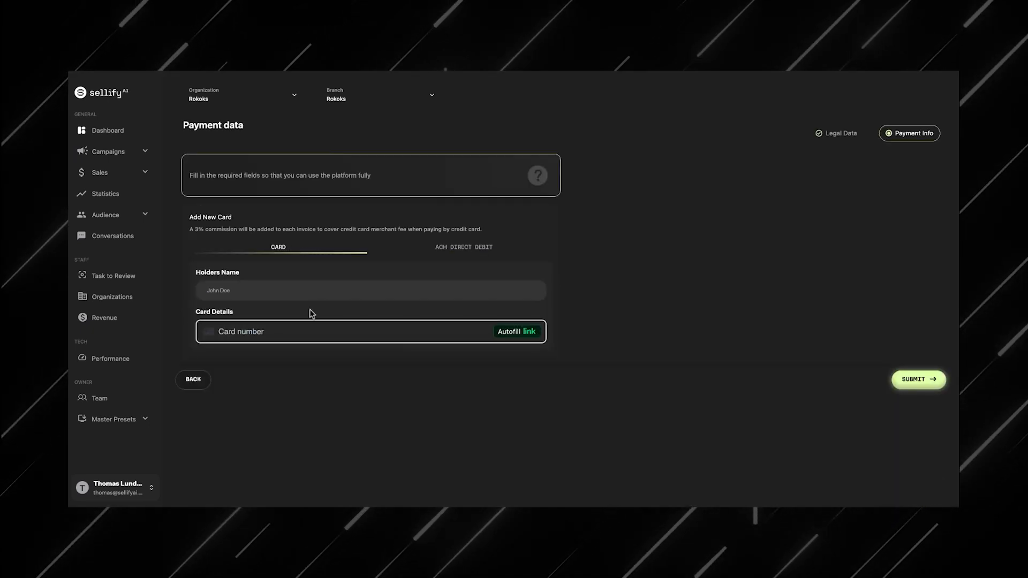
left_click(459, 248)
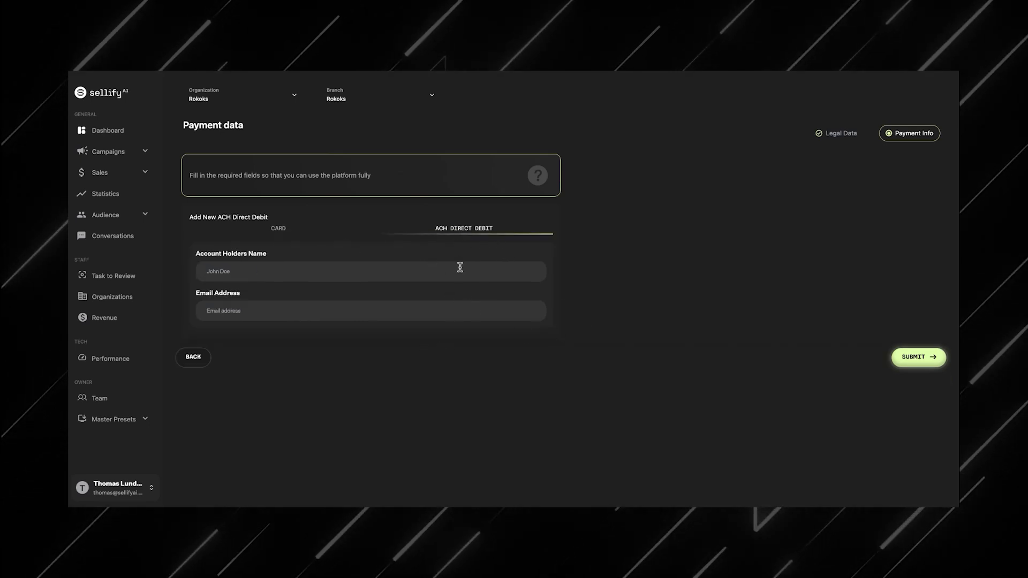
left_click(308, 237)
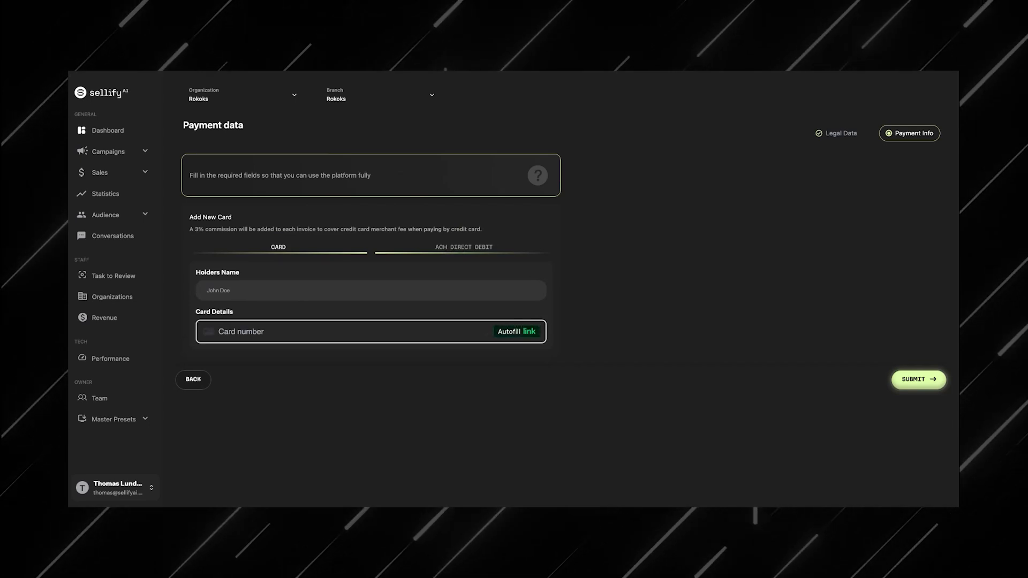
Step: Inspect the branch selector's options without changing the branch
left_click(367, 102)
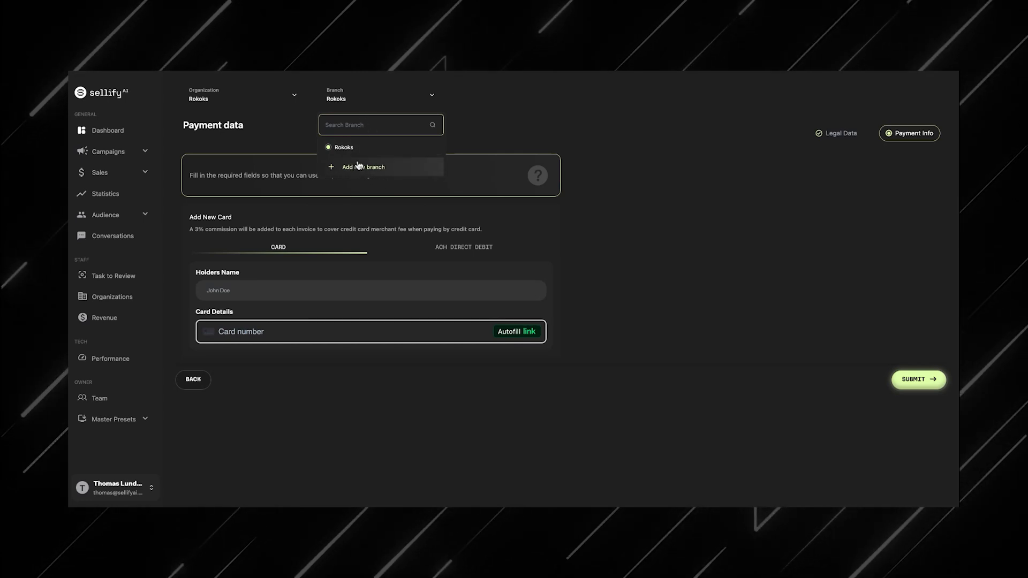
left_click(342, 99)
left_click(343, 99)
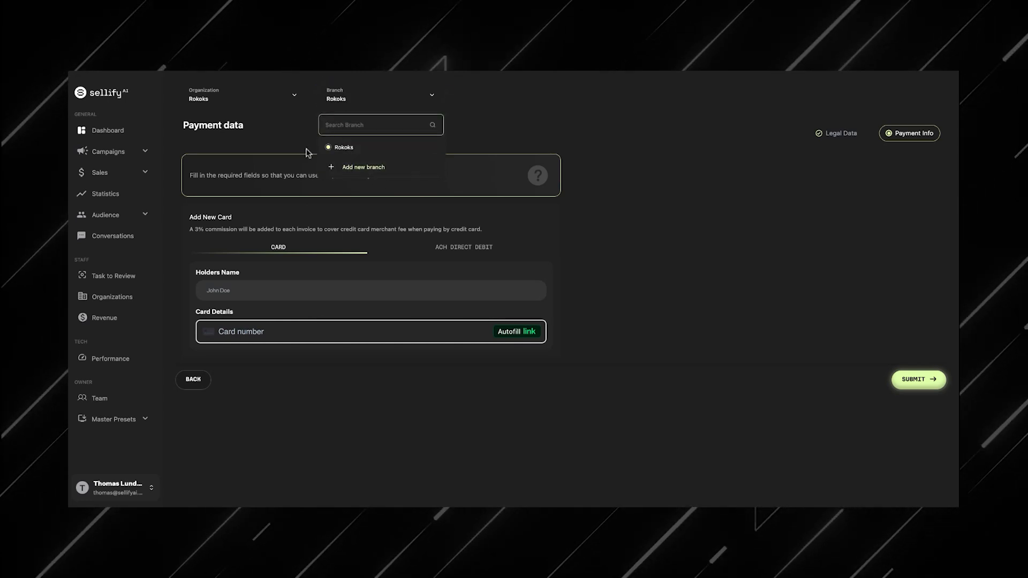
left_click(277, 140)
Step: Create a branch in Settings named Test Branch with a customer support phone number and a time zone
left_click(132, 490)
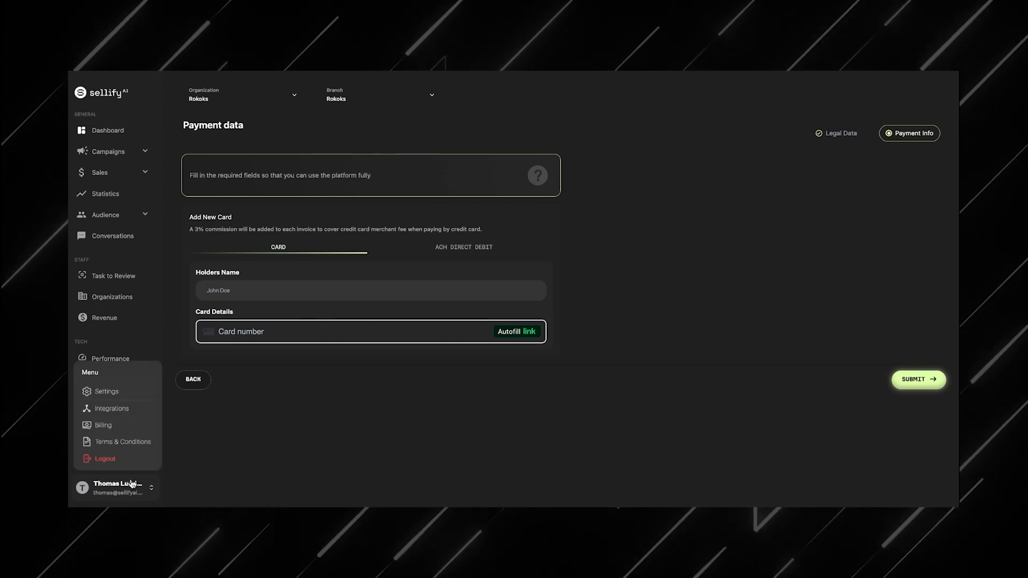
left_click(107, 391)
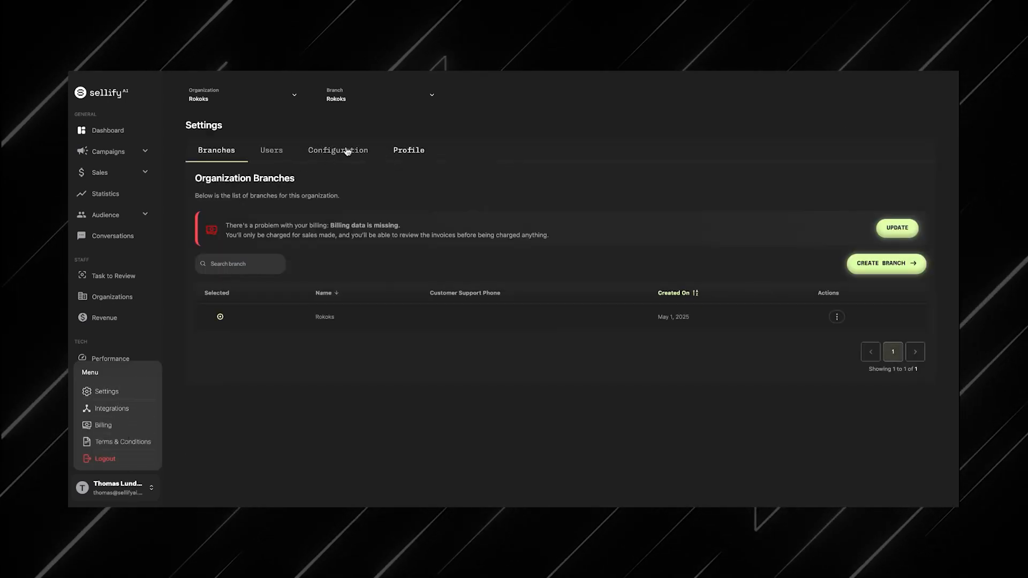
left_click(857, 263)
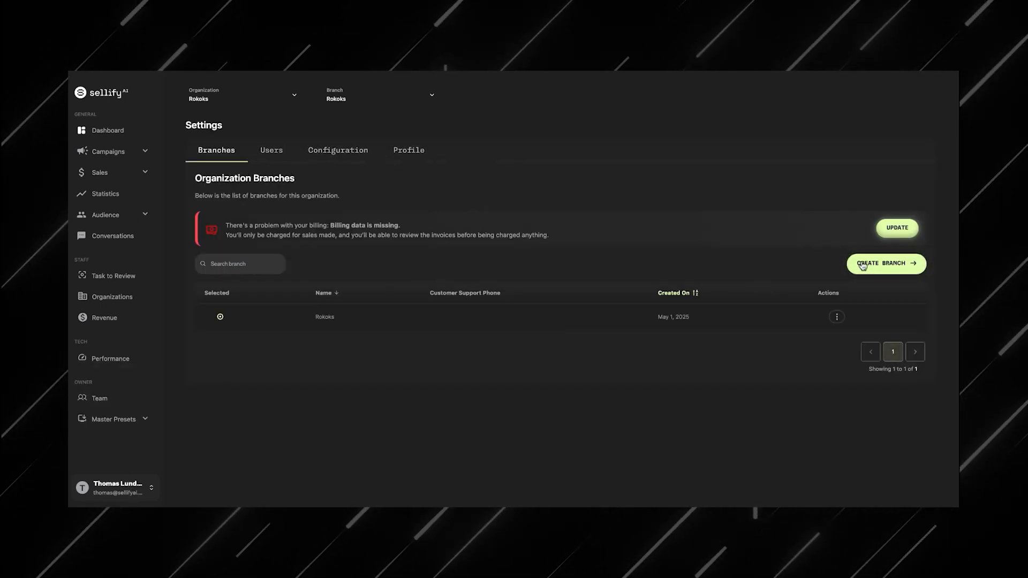
left_click(740, 172)
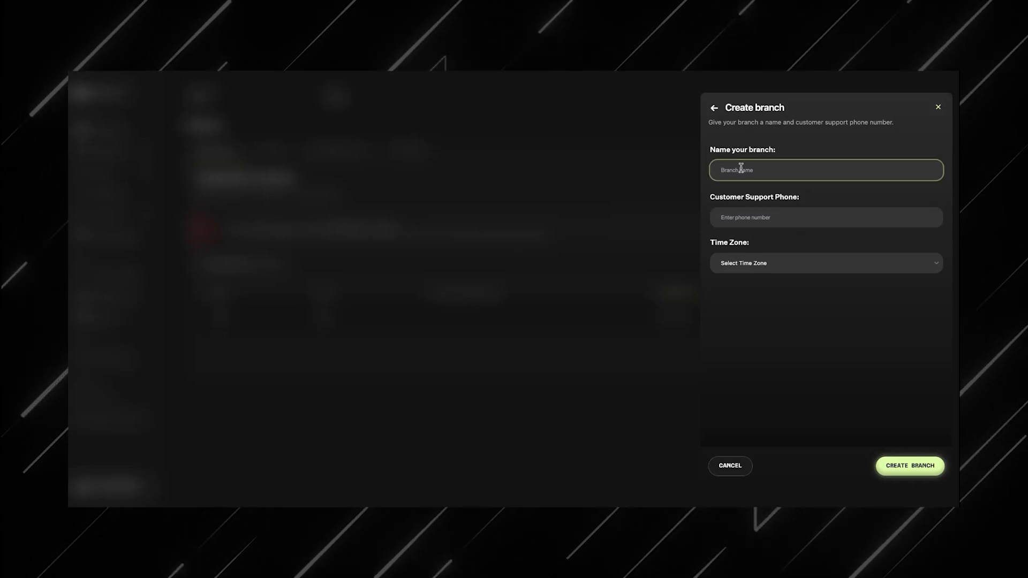
type("Test Branch")
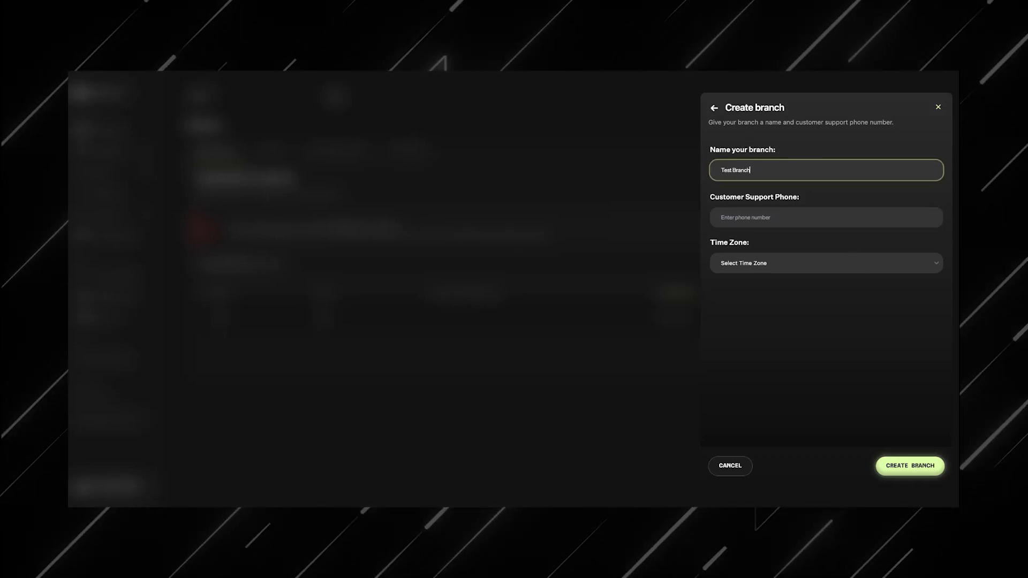
key("Tab")
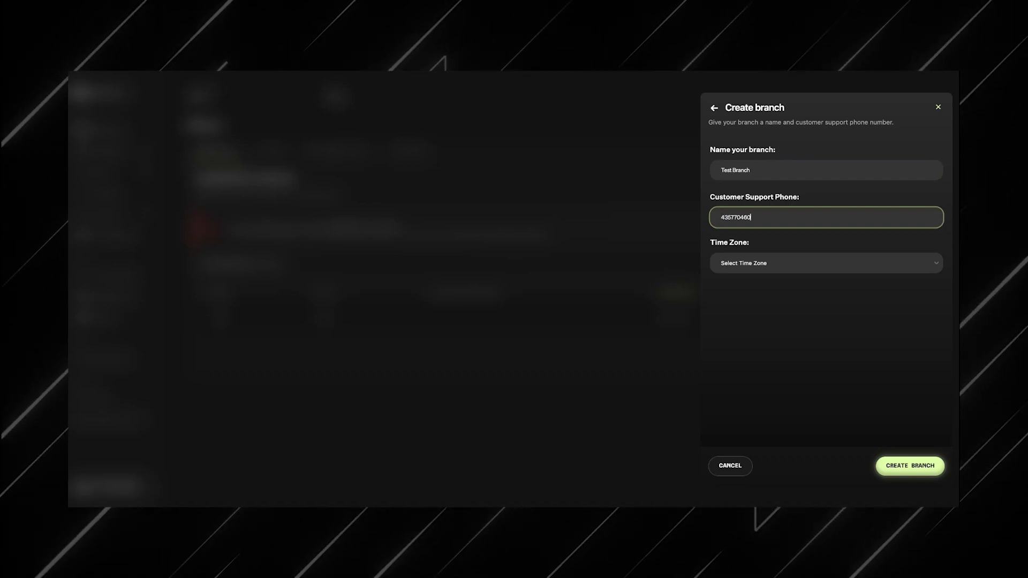
left_click(774, 266)
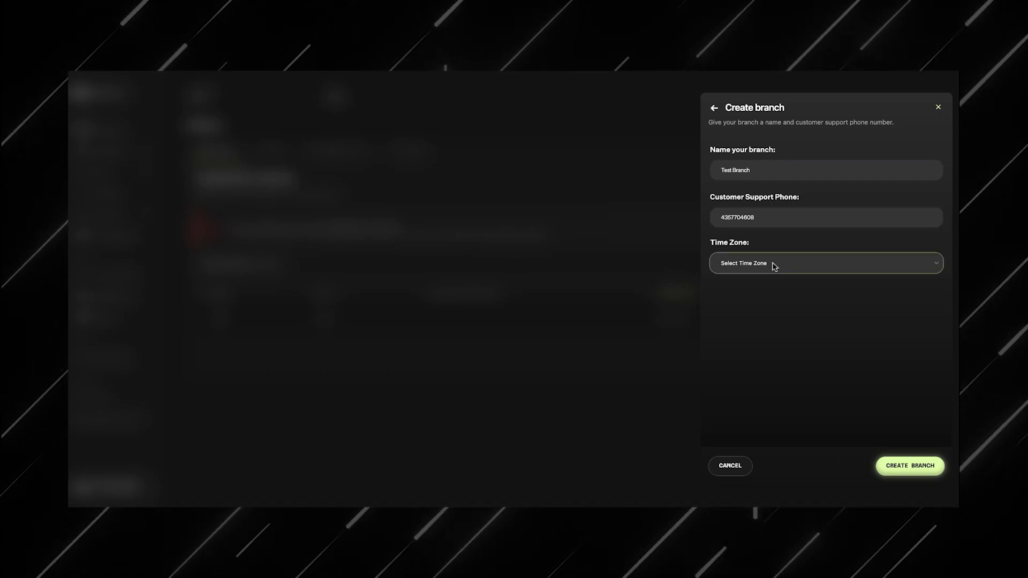
left_click(774, 275)
left_click(895, 464)
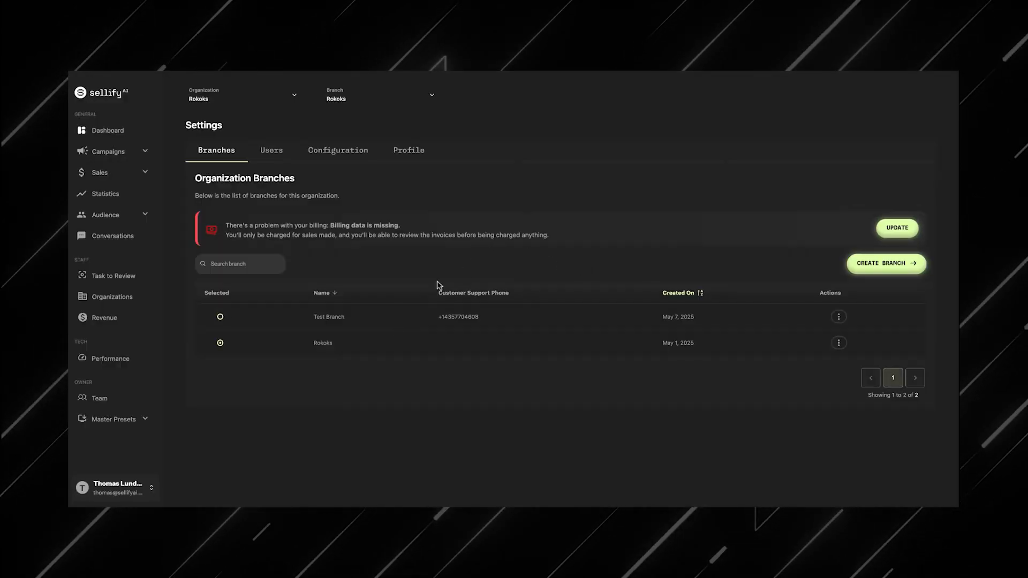
Step: View the actions menu for Test Branch
left_click(839, 317)
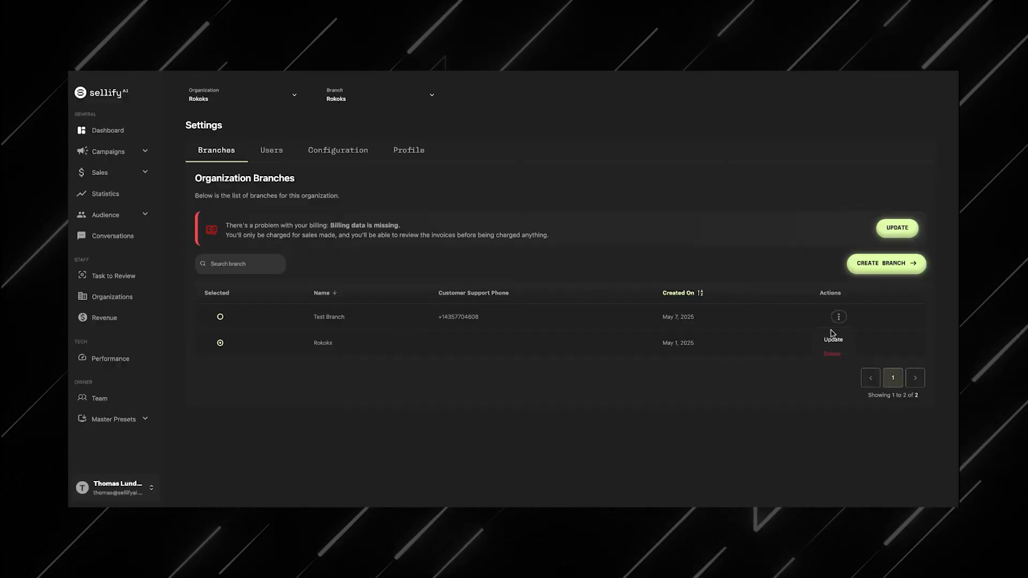
left_click(814, 202)
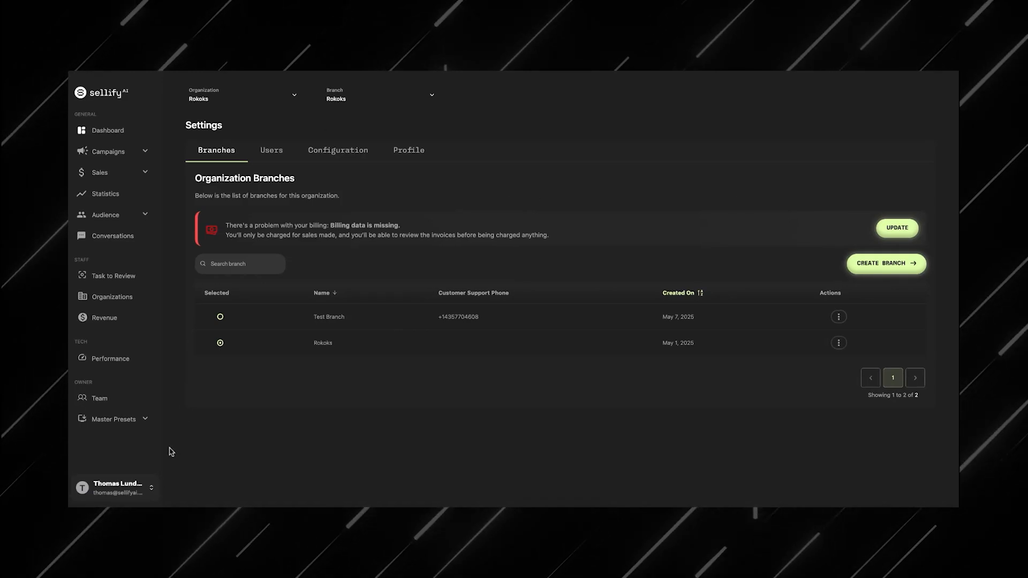
Step: Open the FieldRoutes integration form under Integrations, review its subdomain, key and token fields, and return
left_click(140, 488)
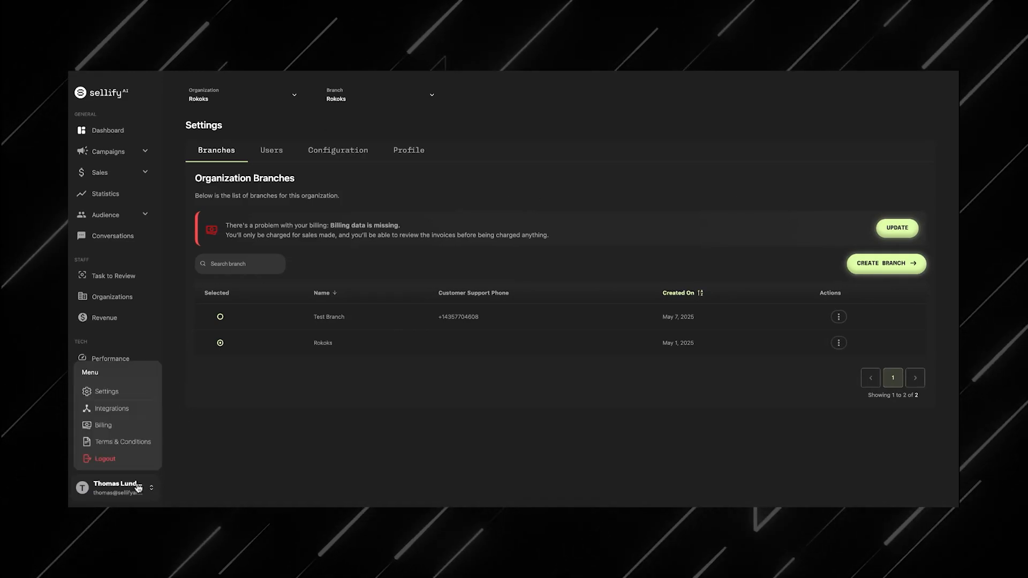
left_click(131, 413)
left_click(495, 308)
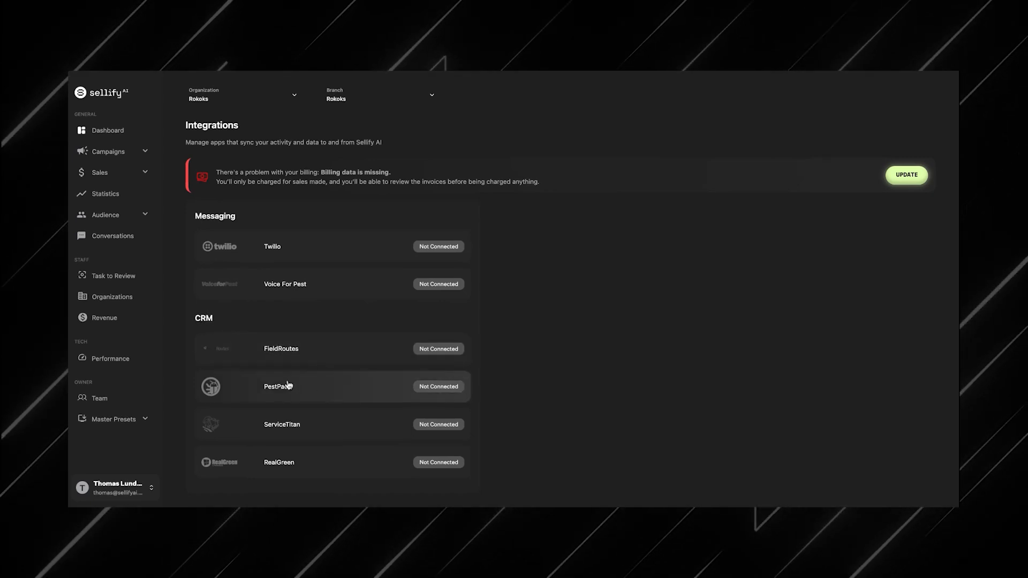
left_click(335, 357)
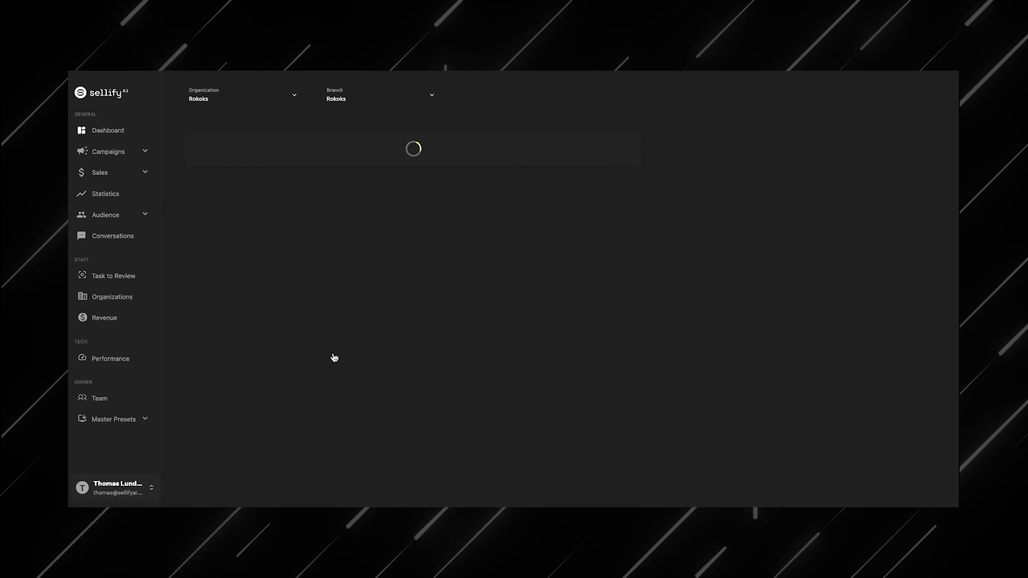
left_click(242, 287)
left_click(243, 324)
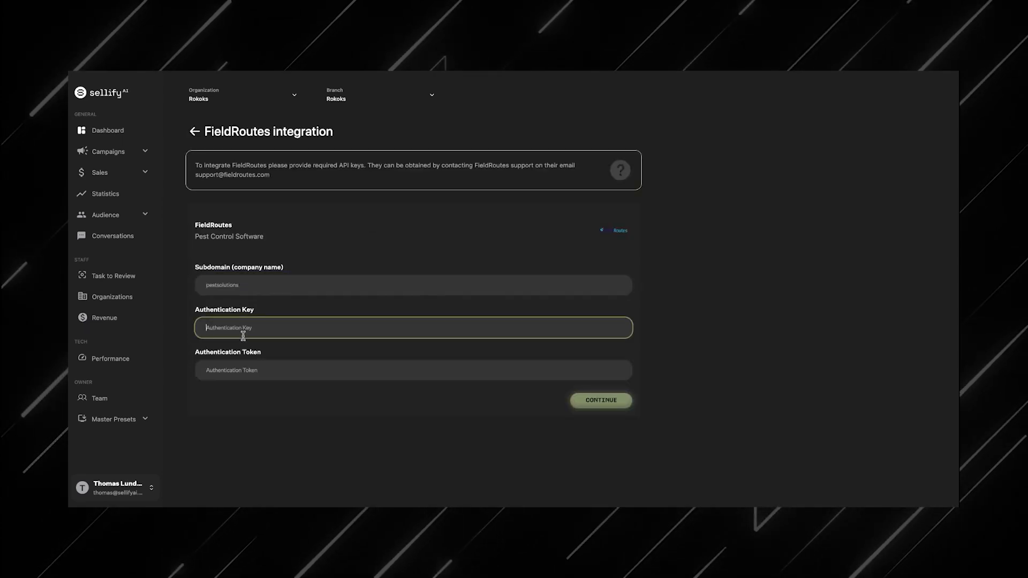
left_click(245, 368)
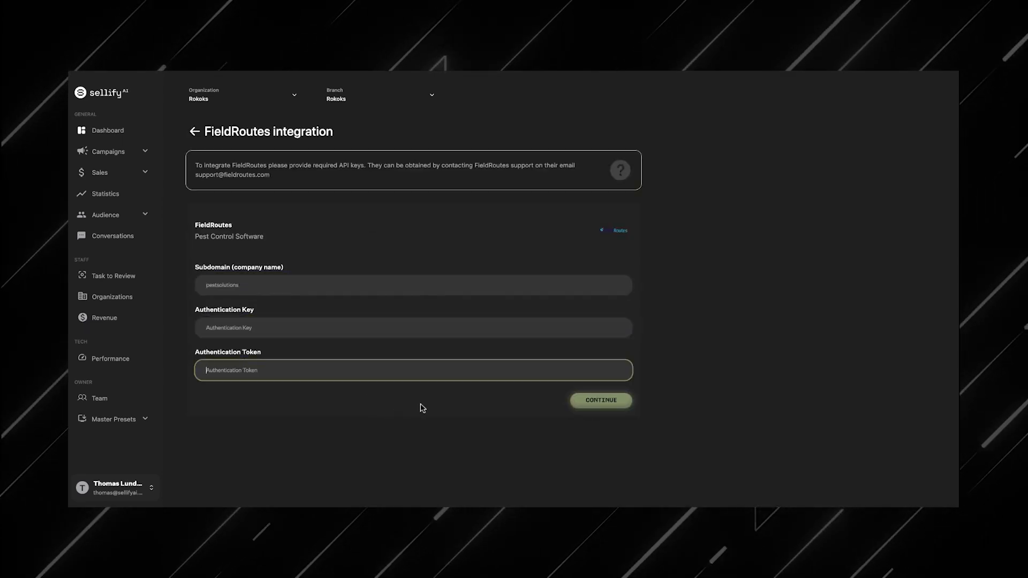
left_click(257, 215)
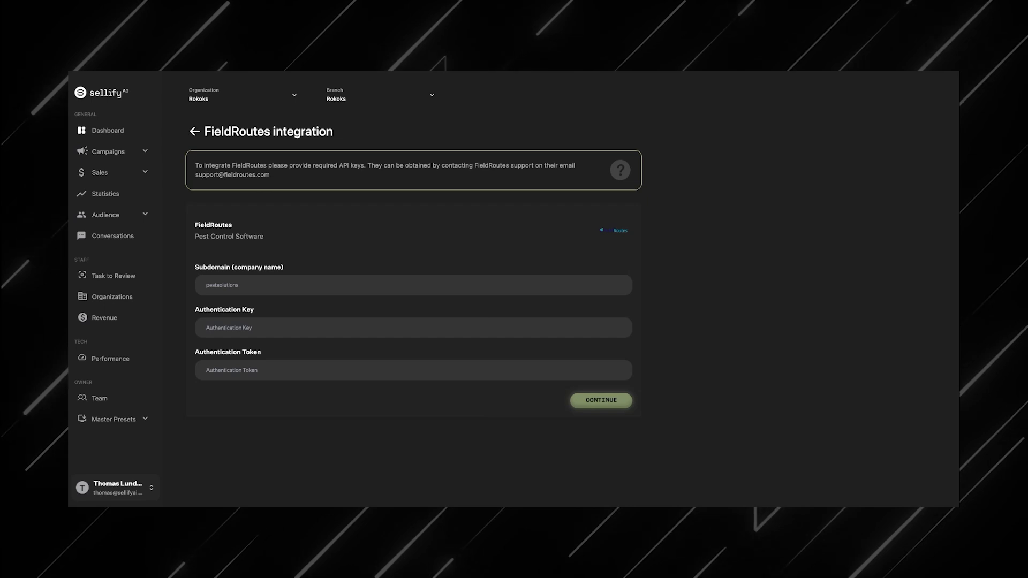
left_click(195, 131)
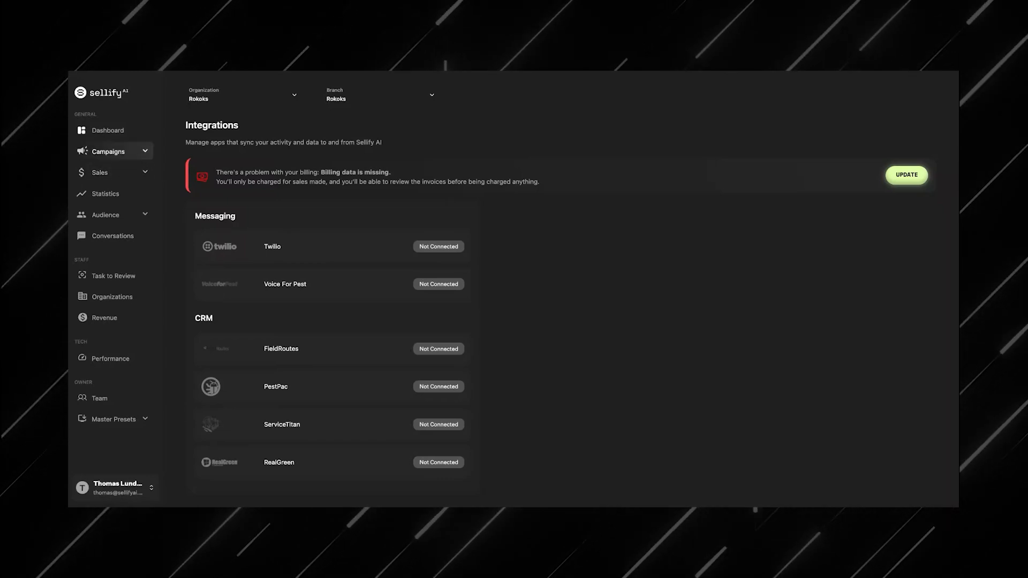
Step: Add an AI Salesperson Name value under campaign templates and validate it
left_click(134, 155)
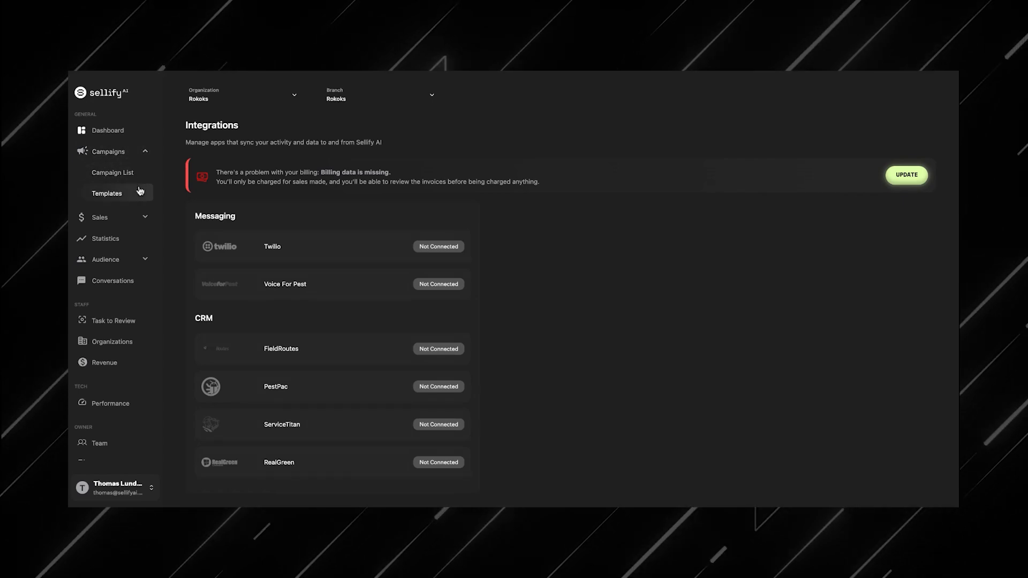
left_click(125, 193)
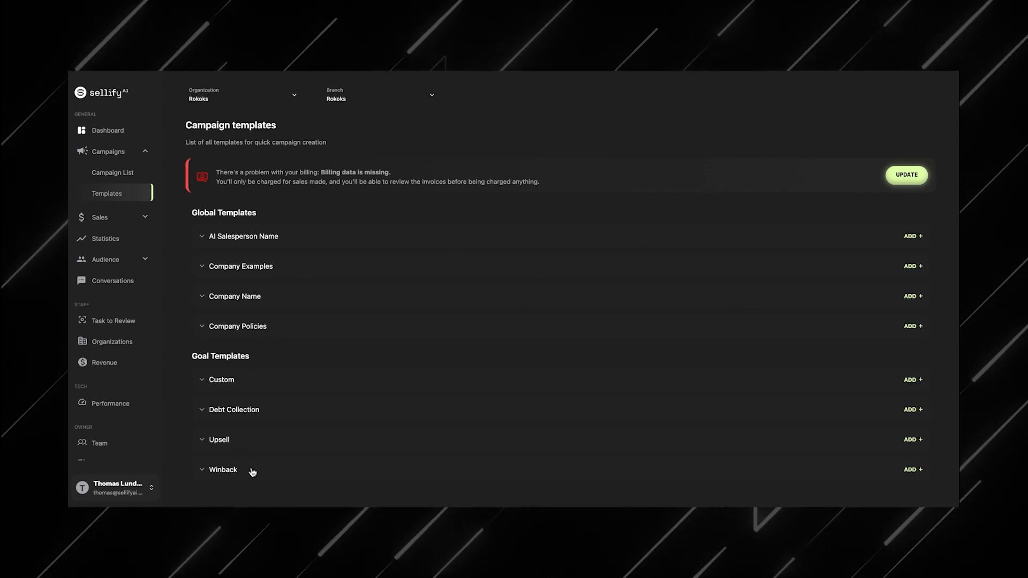
left_click(248, 238)
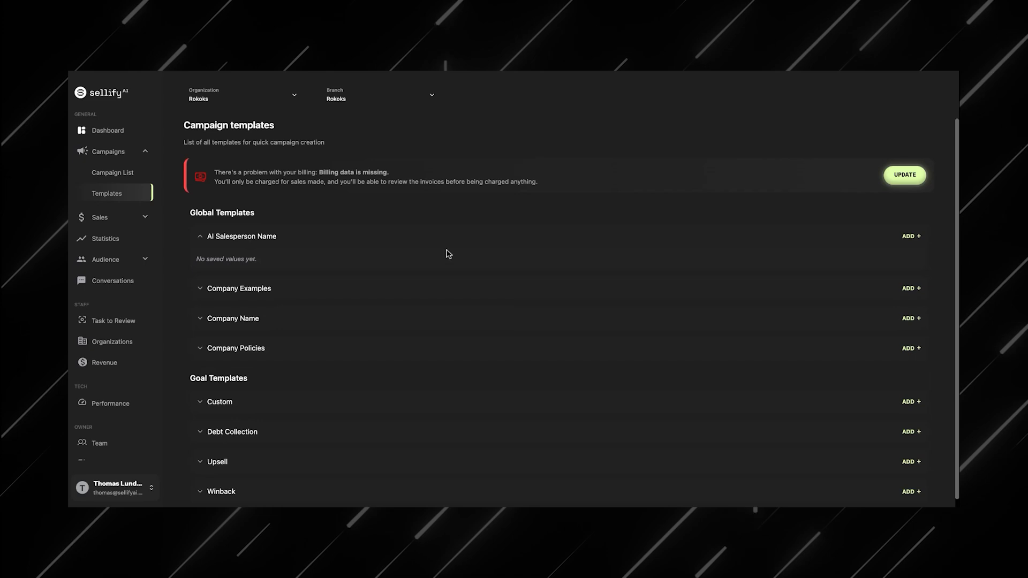
left_click(910, 237)
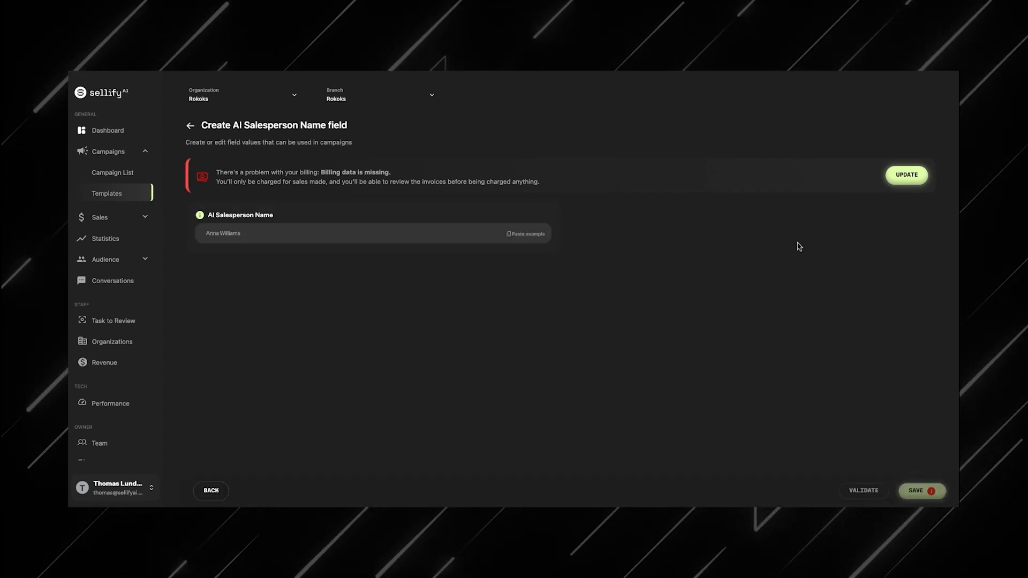
left_click(858, 490)
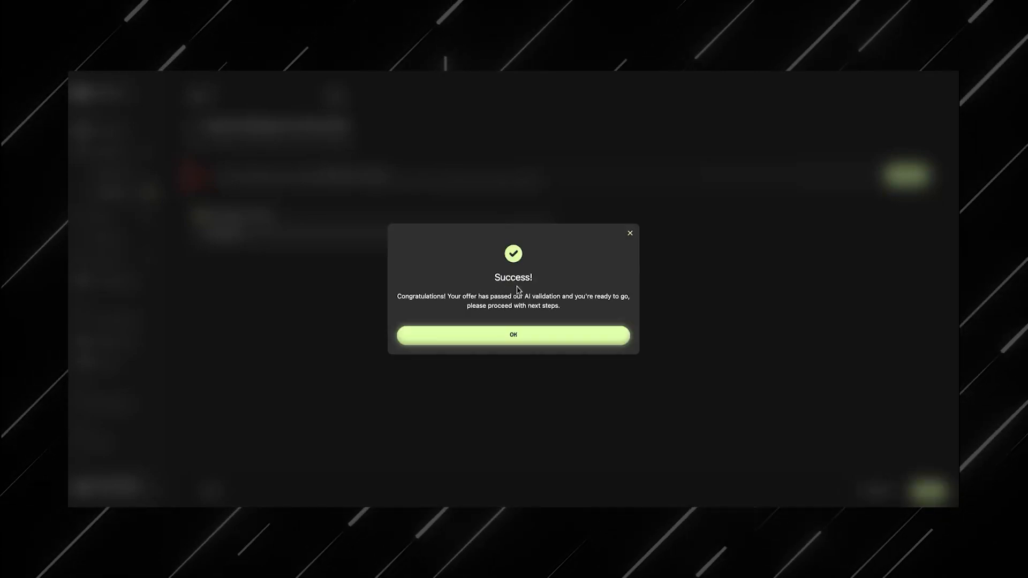
left_click(514, 337)
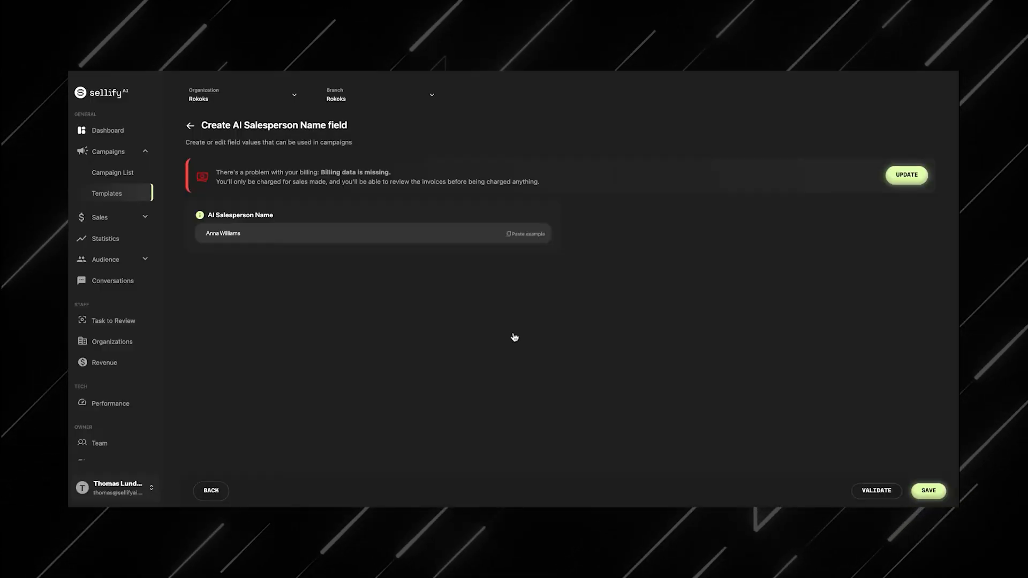
Step: Save the AI Salesperson Name field value
left_click(930, 490)
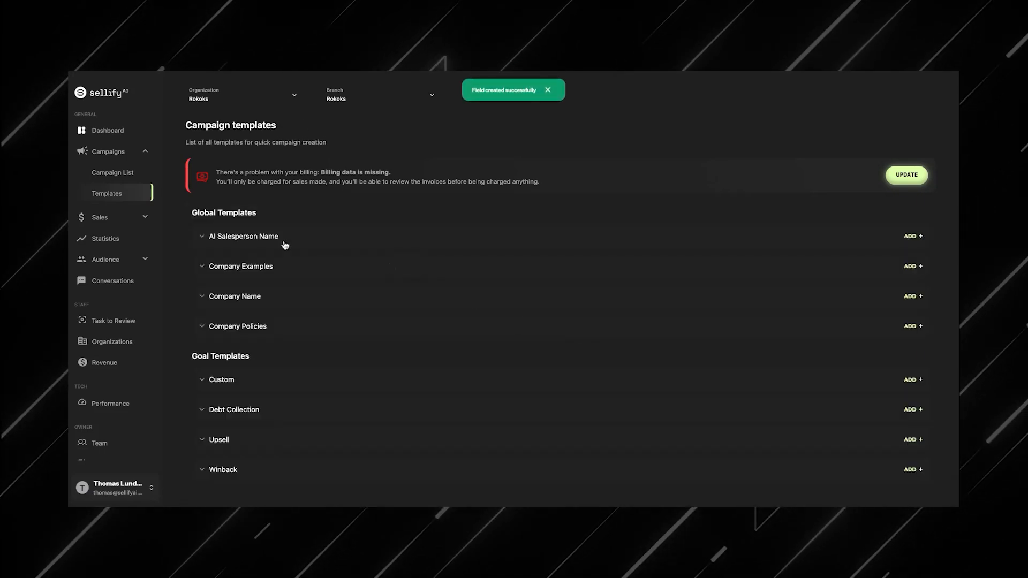
Step: Add a Company Examples value named Company Examples using the pasted example text, validate it and save
left_click(239, 265)
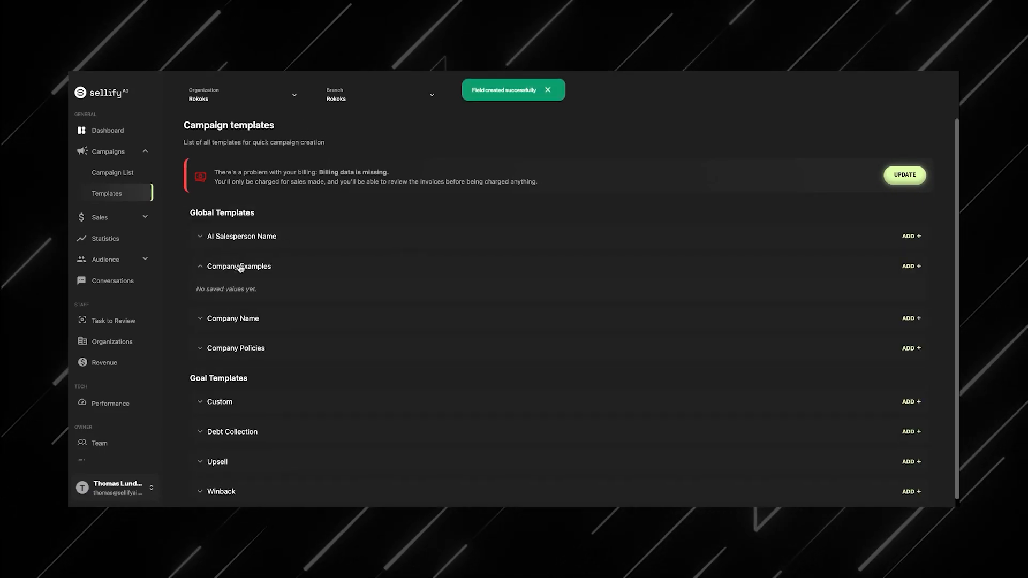
left_click(909, 266)
left_click(415, 232)
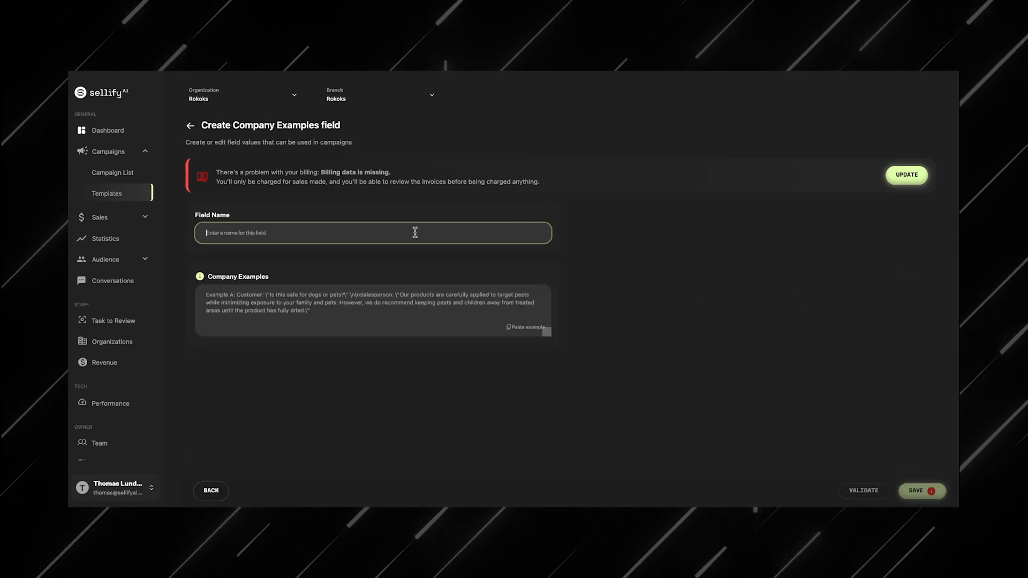
type("Company Exmap")
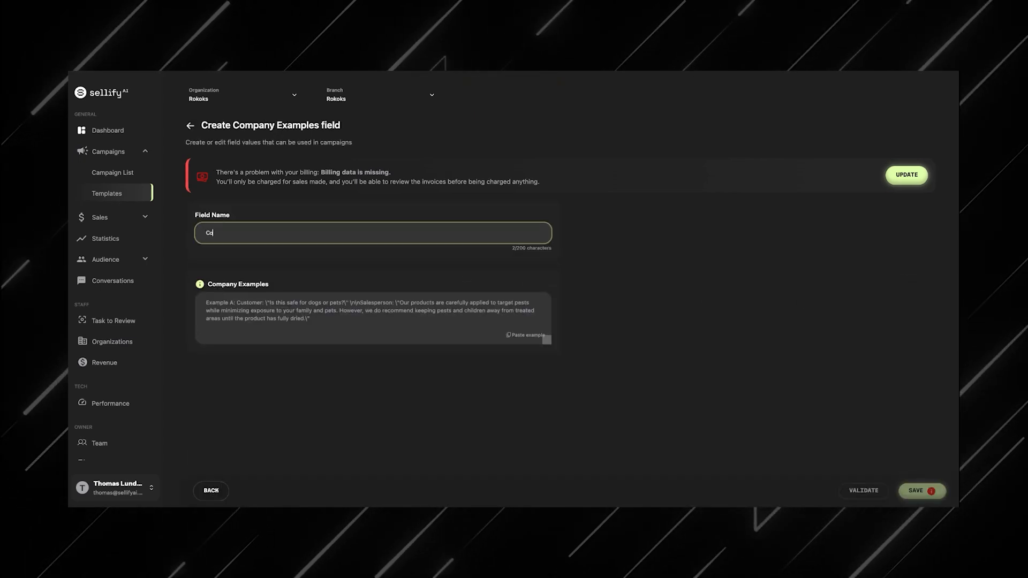
left_click(430, 272)
left_click(524, 335)
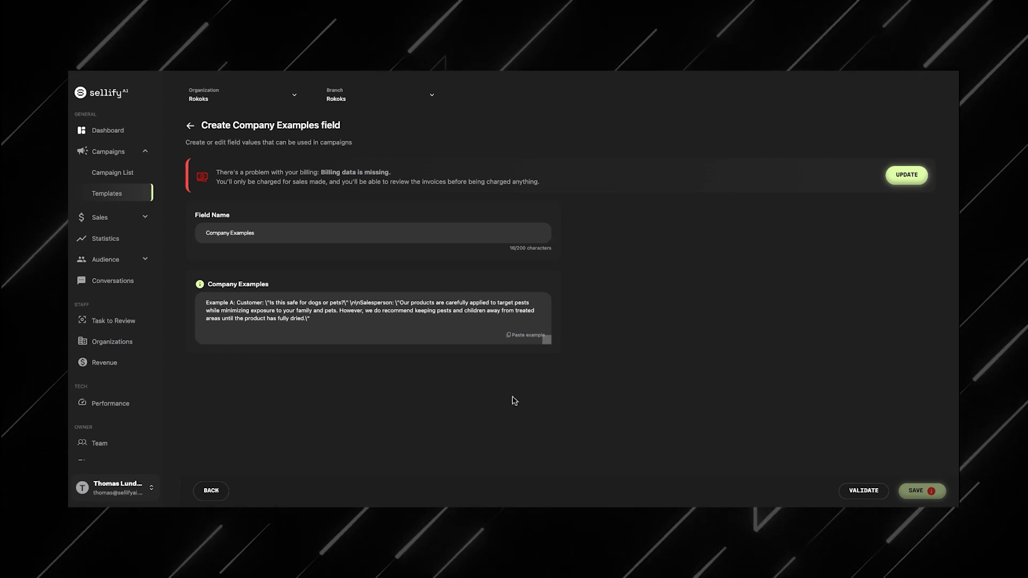
left_click(864, 490)
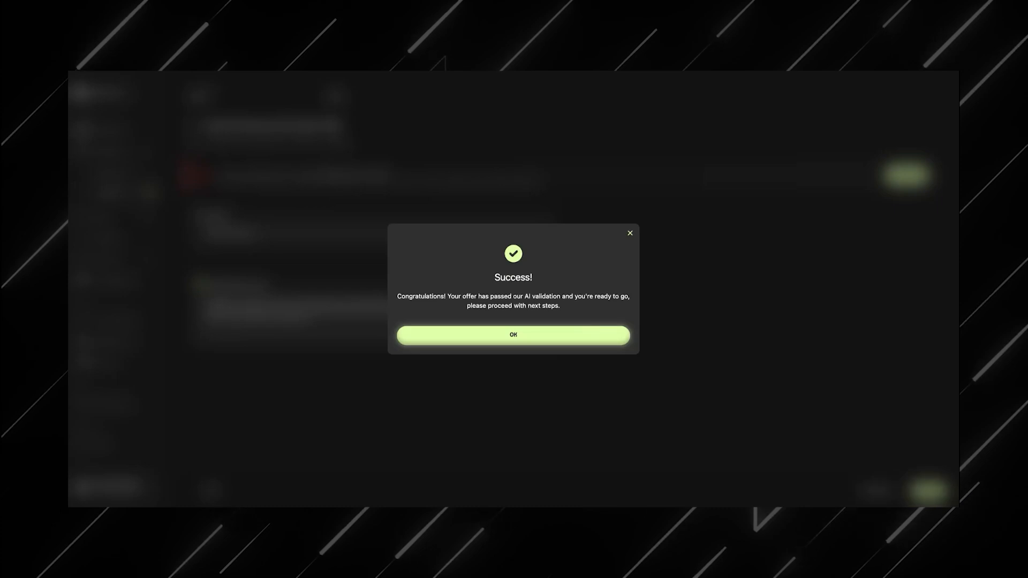
left_click(520, 338)
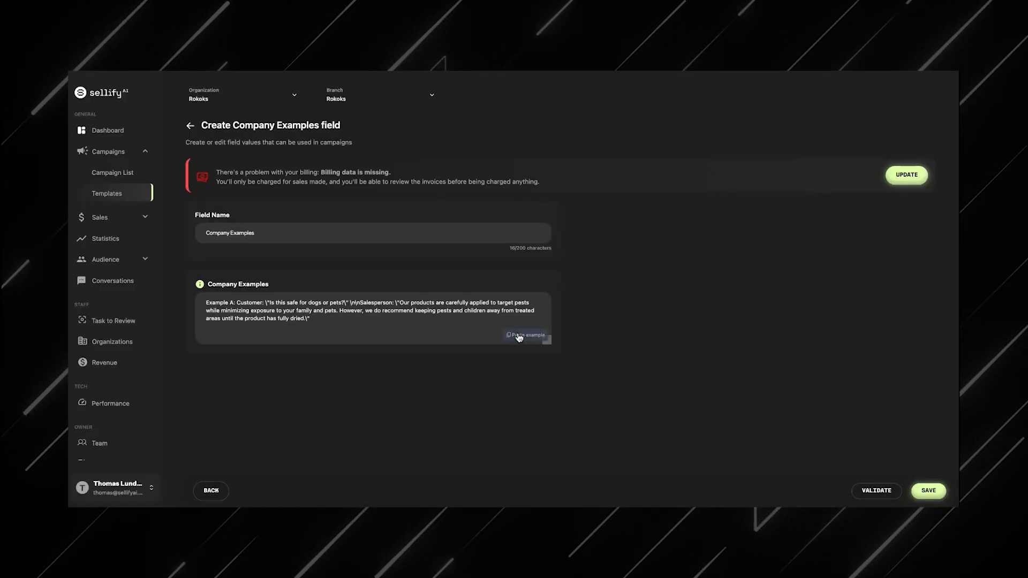
left_click(929, 492)
Step: Add a Company Name value of Sellify AI, validate it and save
left_click(346, 305)
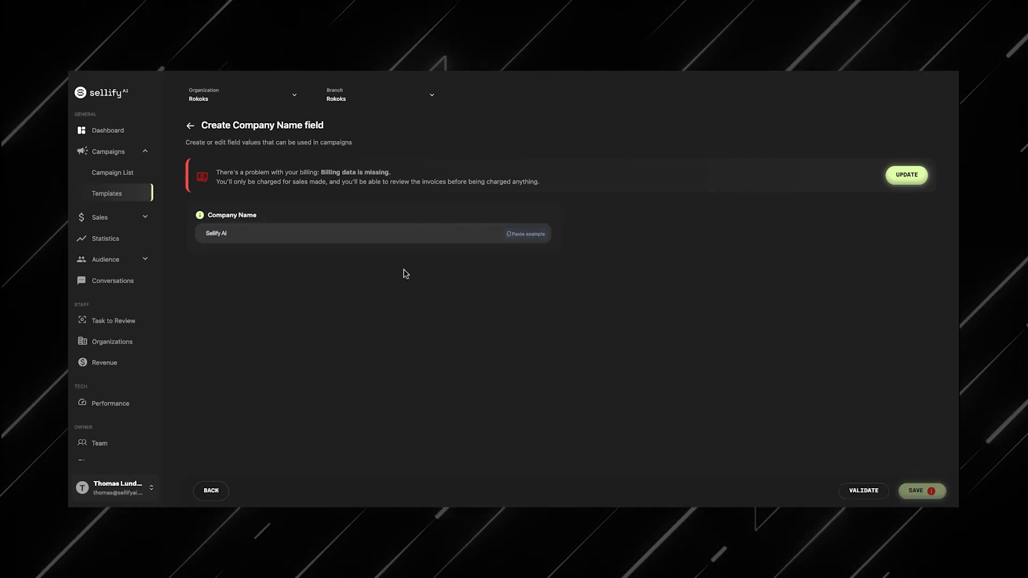
left_click(864, 490)
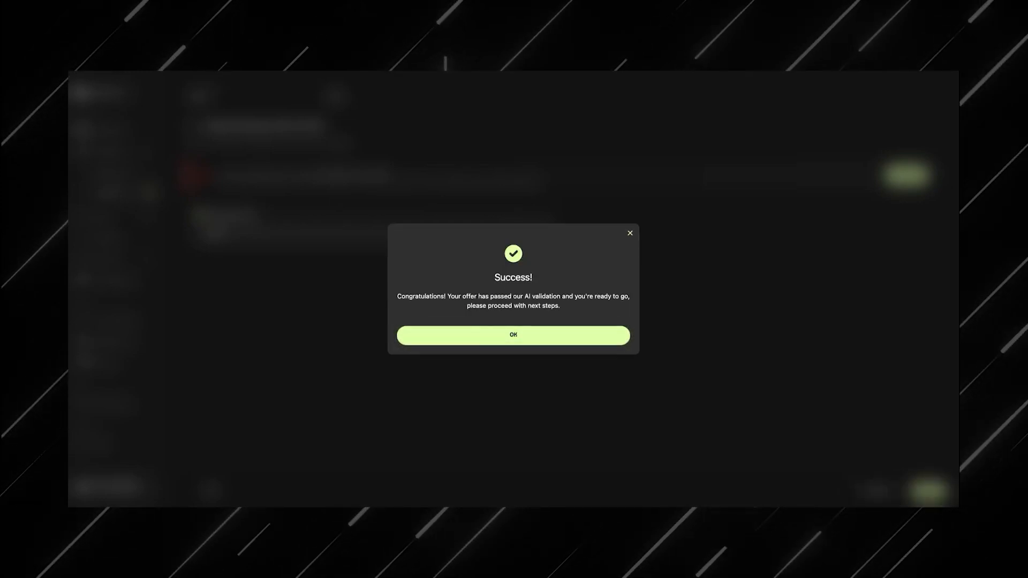
left_click(510, 339)
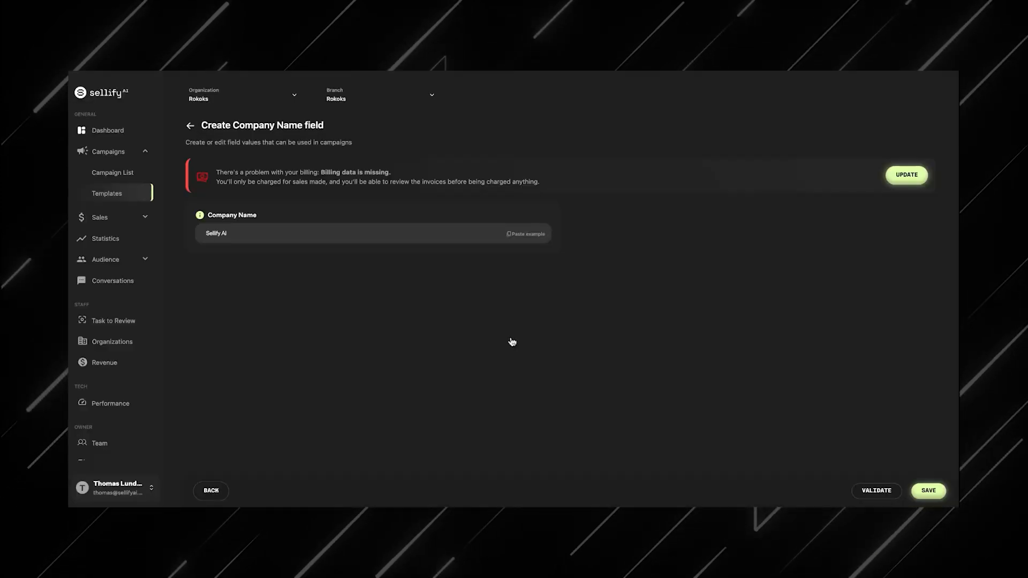
left_click(928, 491)
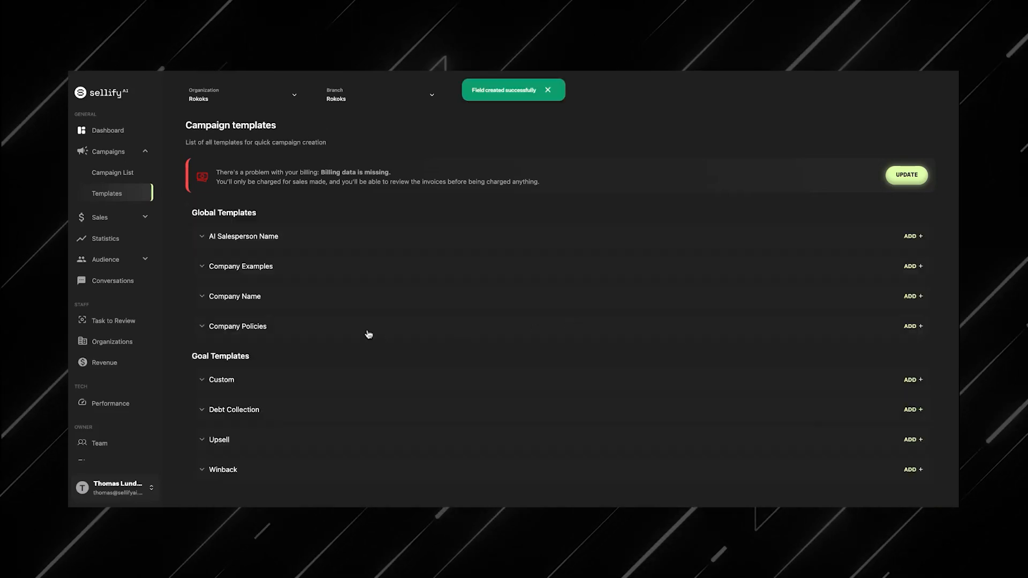
Step: Add a Company Policies value named Policies using the pasted example text, validate it and save
left_click(323, 330)
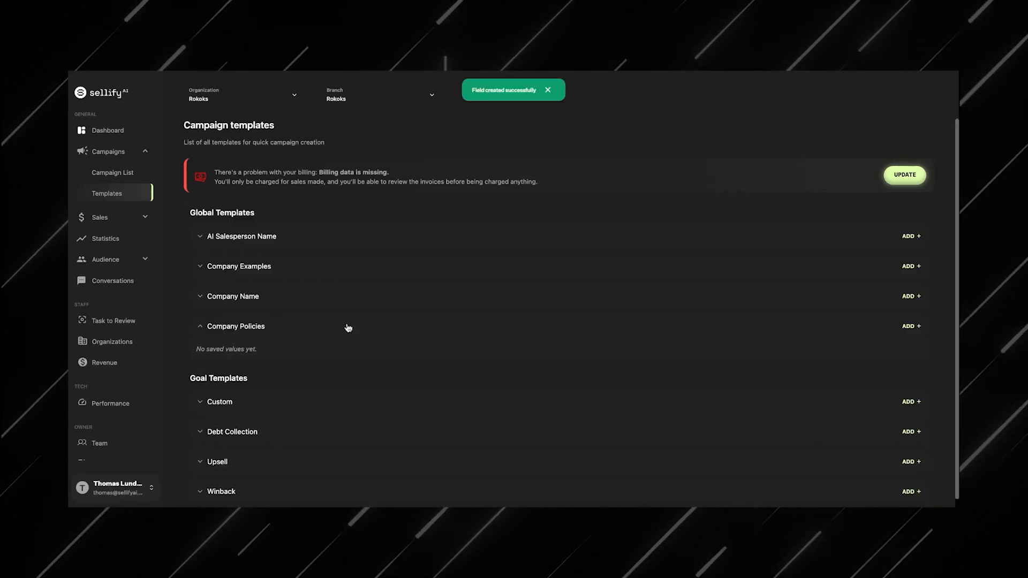
left_click(912, 328)
left_click(328, 232)
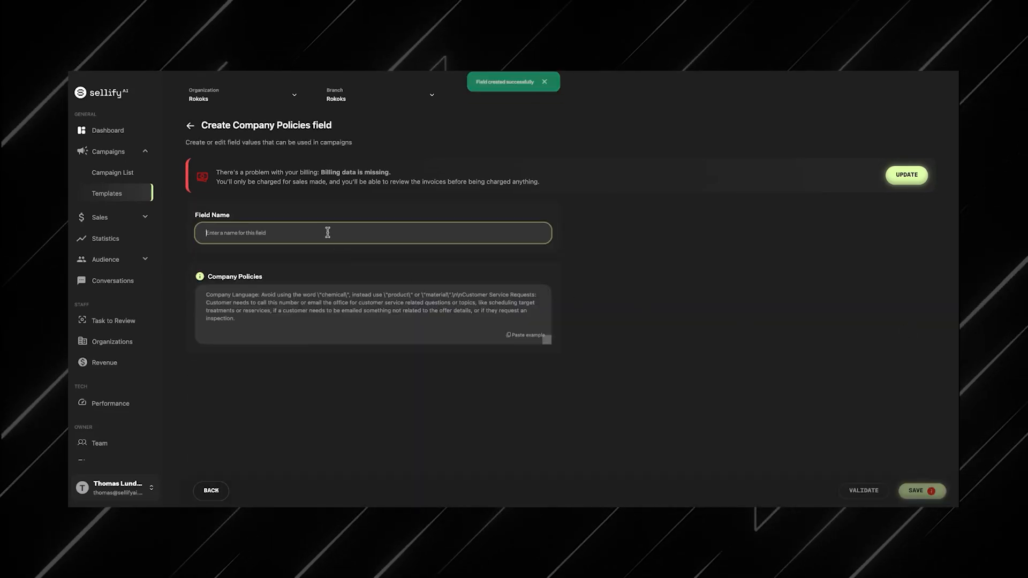
type("Policies")
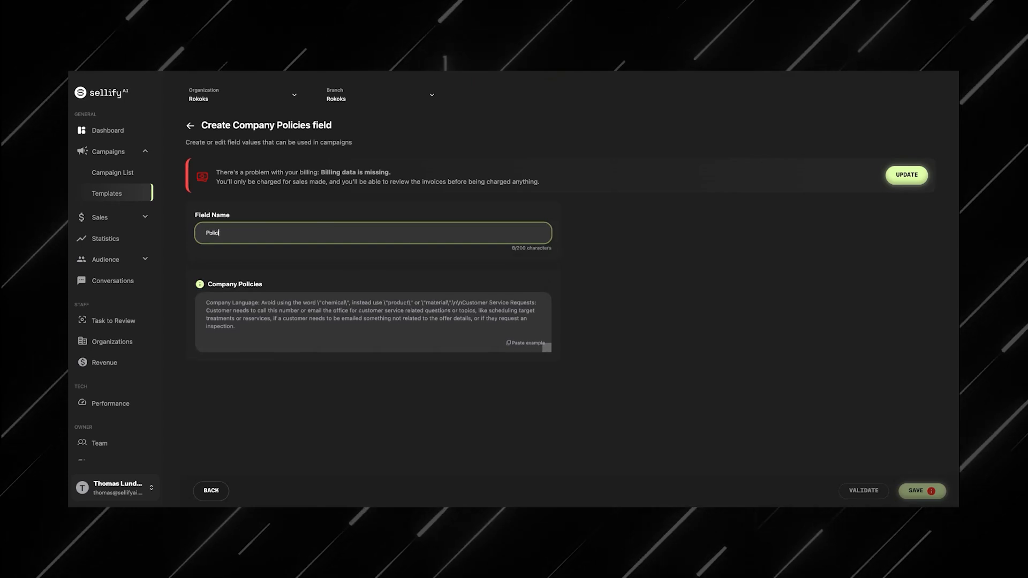
left_click(524, 344)
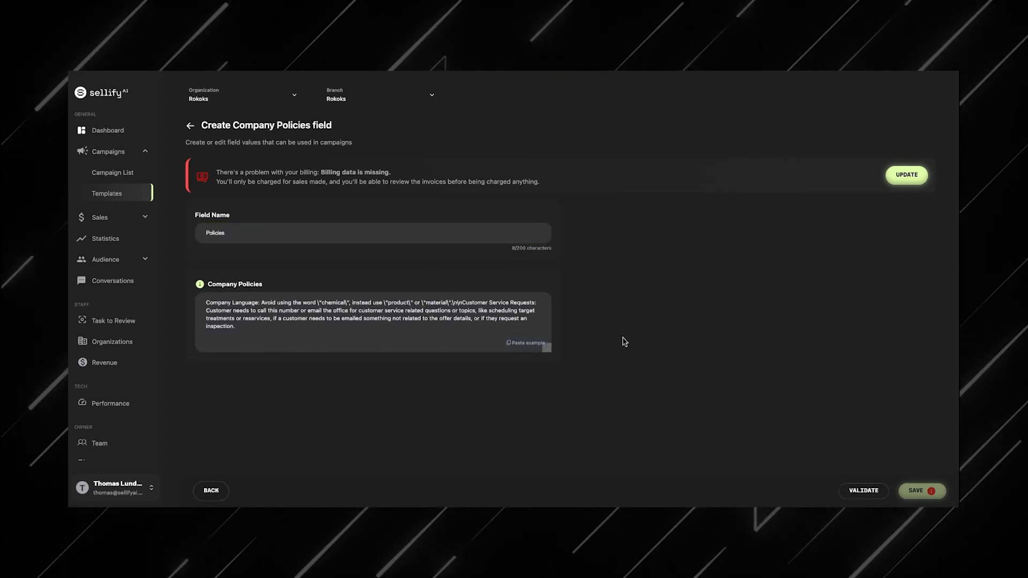
left_click(871, 491)
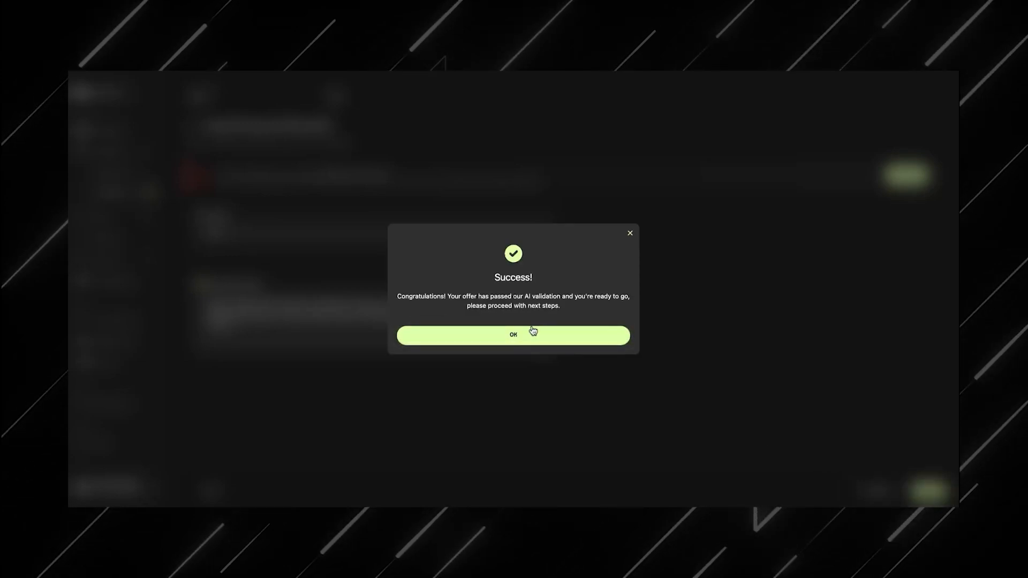
left_click(530, 328)
left_click(929, 499)
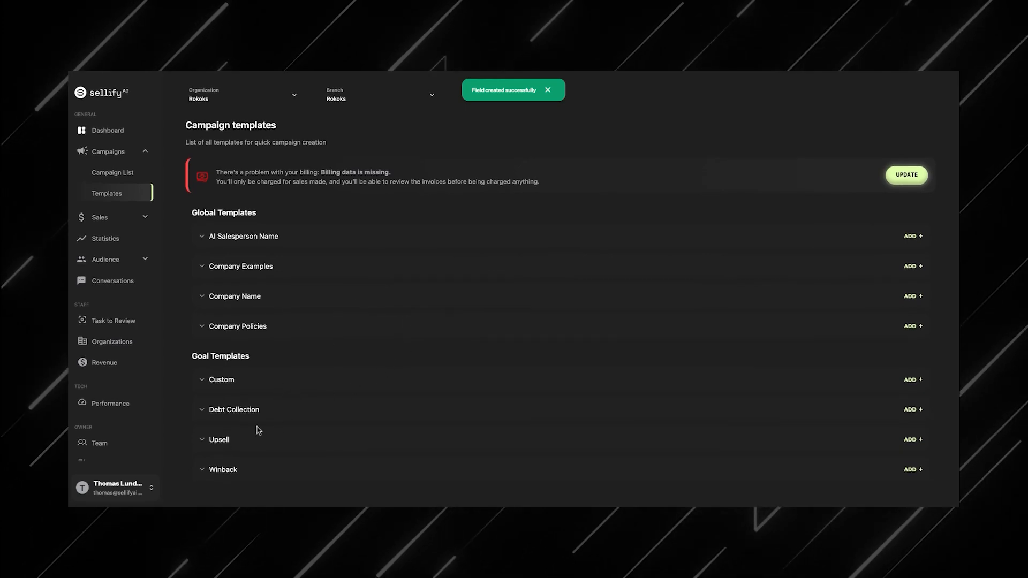
Step: Start a new Upsell goal template named Mosquito Upsell 69 per service Mar - Oct
left_click(300, 446)
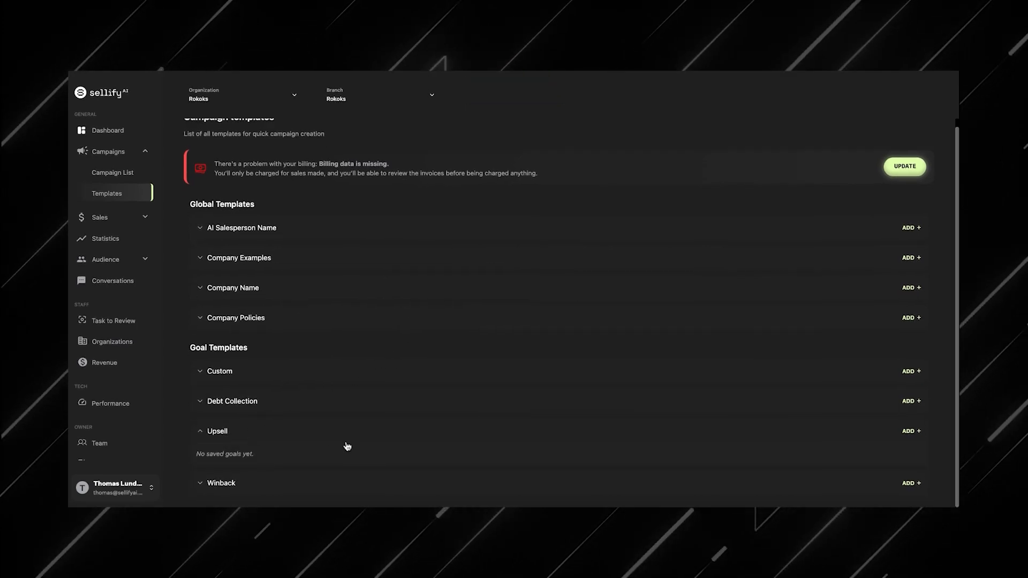
left_click(911, 438)
left_click(324, 227)
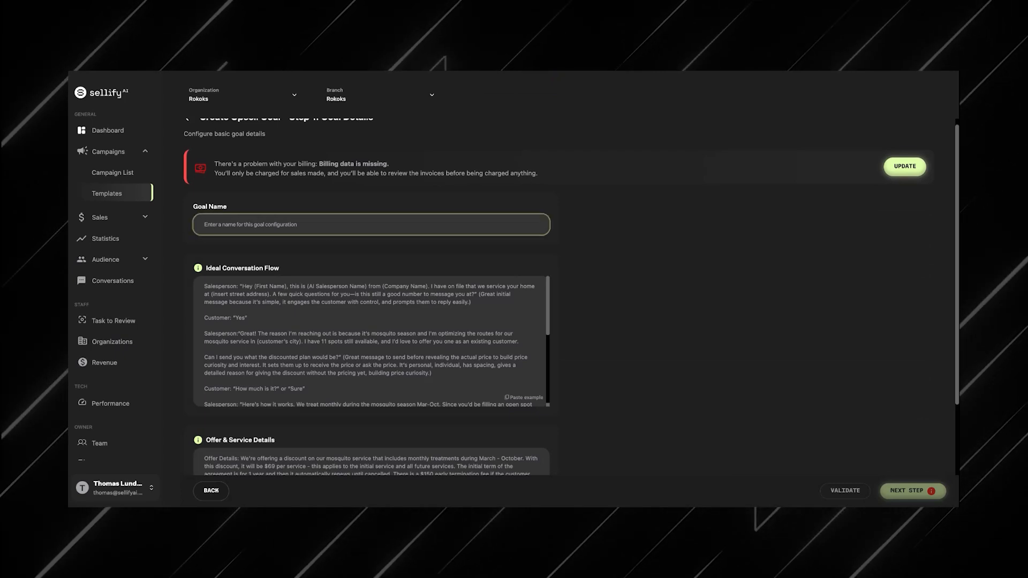
type("Mosquito U")
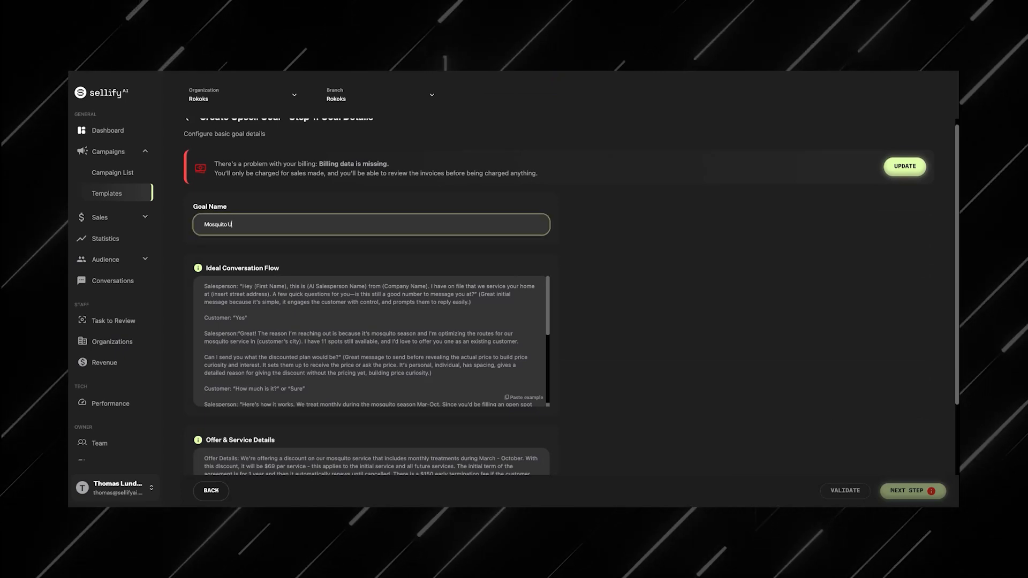
type("psell")
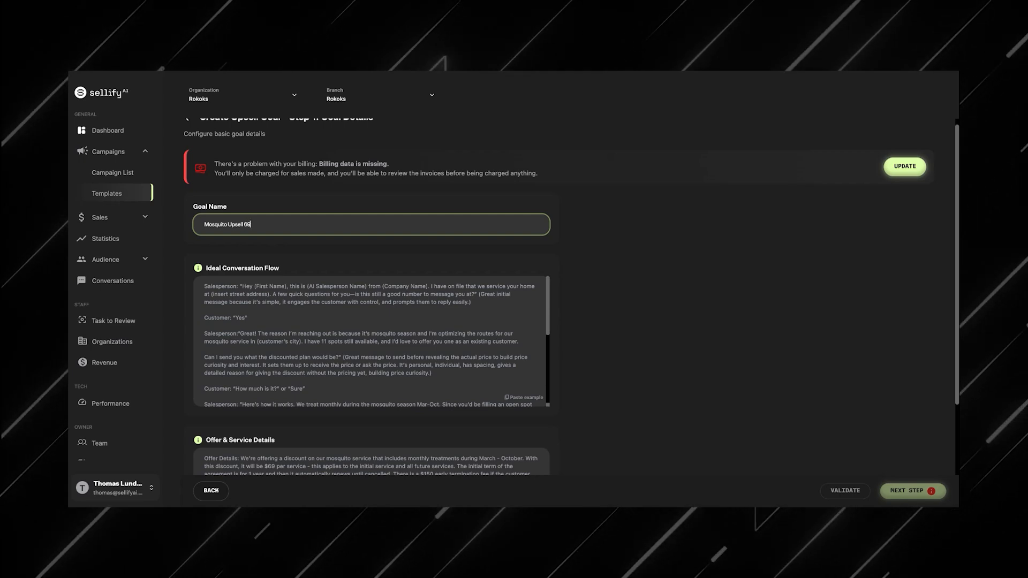
type(" 69 per sre")
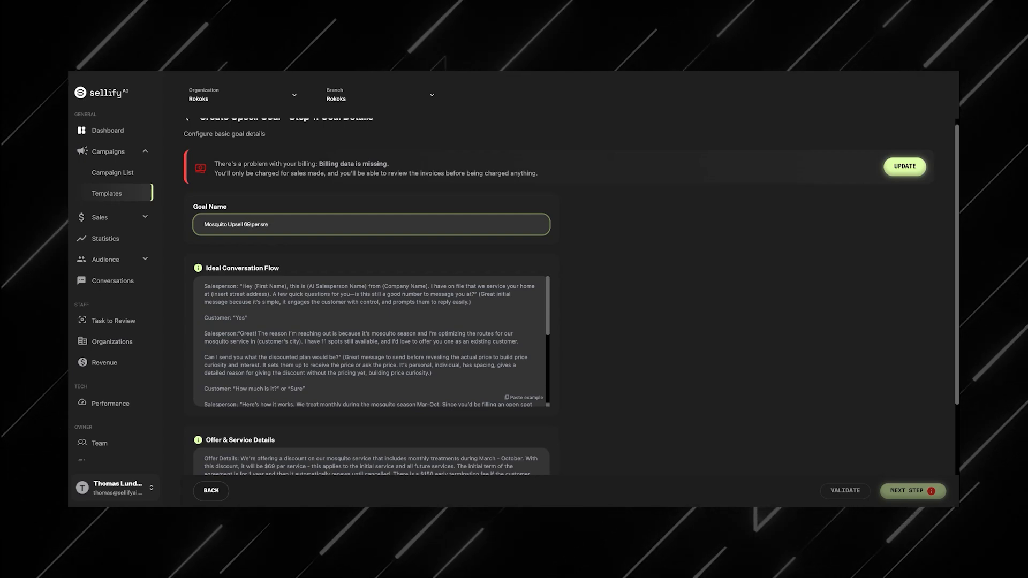
key("BackSpace")
key("BackSpace")
type("ervice Mar - Oct")
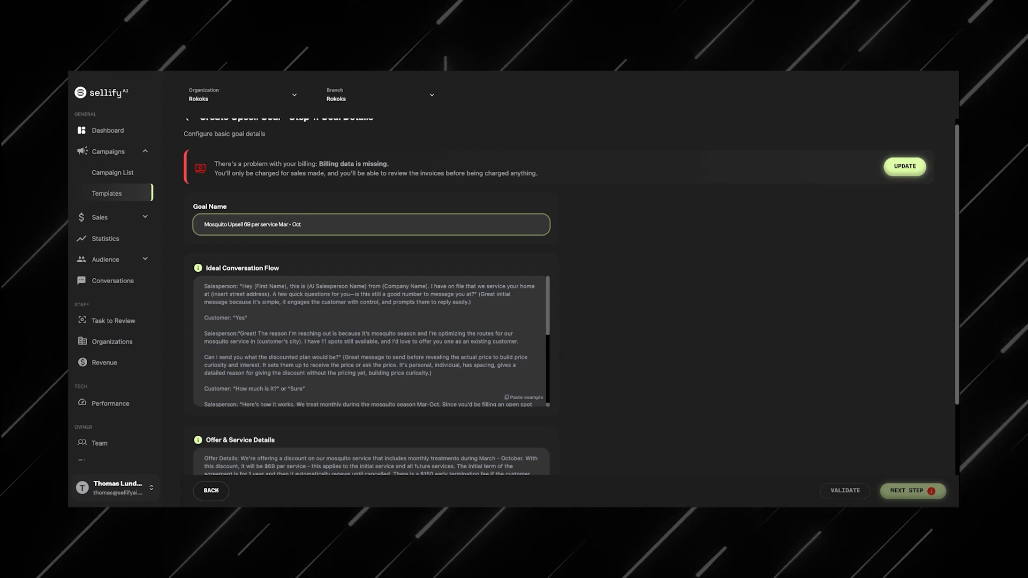
Step: Review the Ideal Conversation Flow text of the upsell goal
left_click(344, 268)
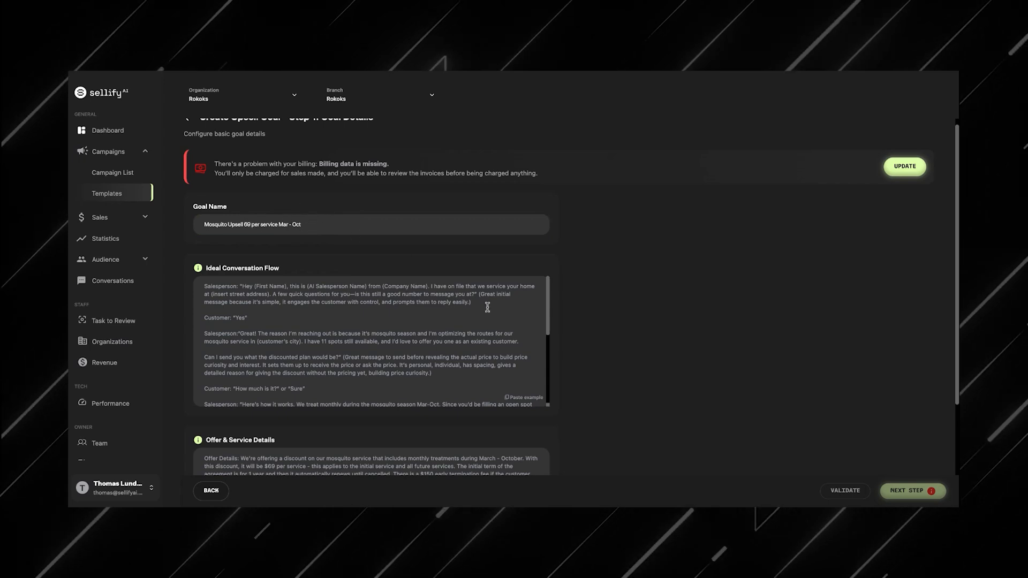
scroll(621, 408, "down", 3)
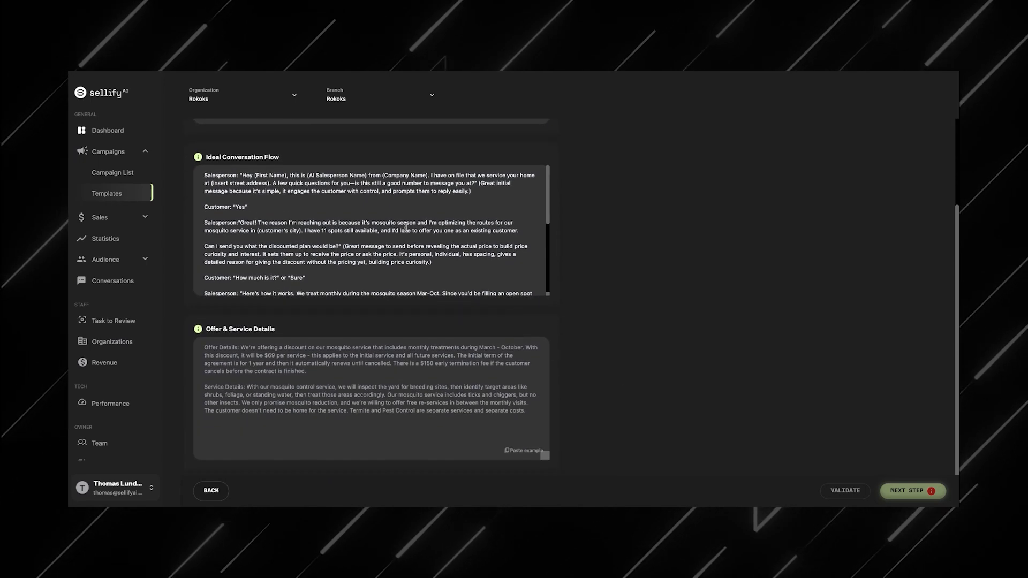
scroll(406, 228, "down", 5)
scroll(375, 209, "up", 5)
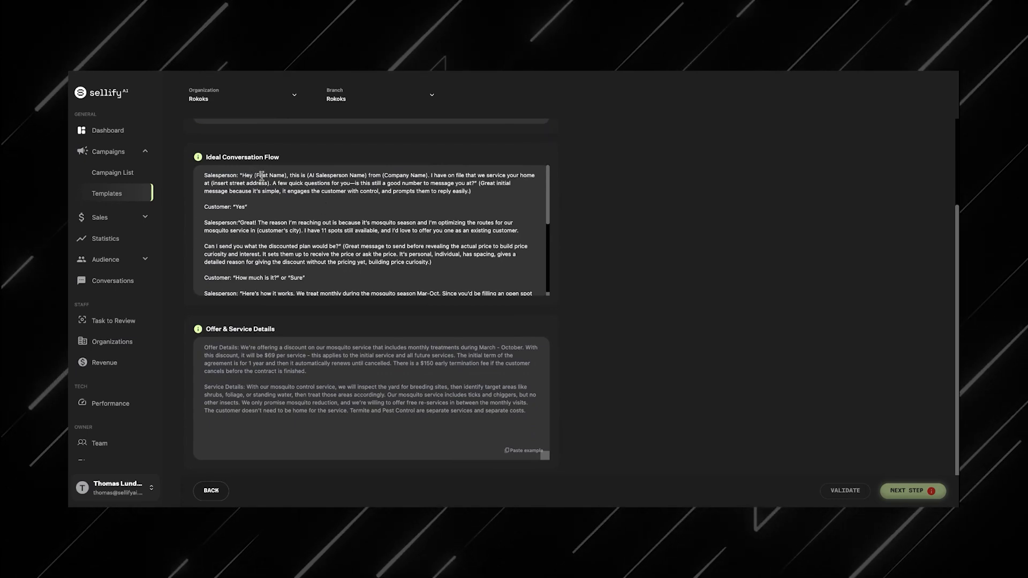
left_click_drag(277, 218, 283, 278)
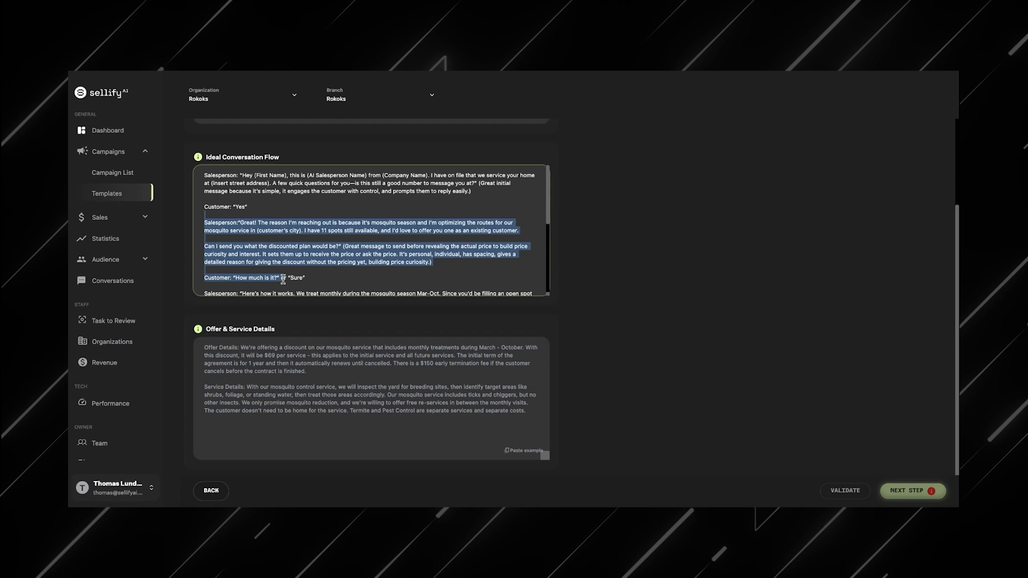
left_click(335, 263)
scroll(335, 263, "down", 2)
scroll(334, 264, "down", 1)
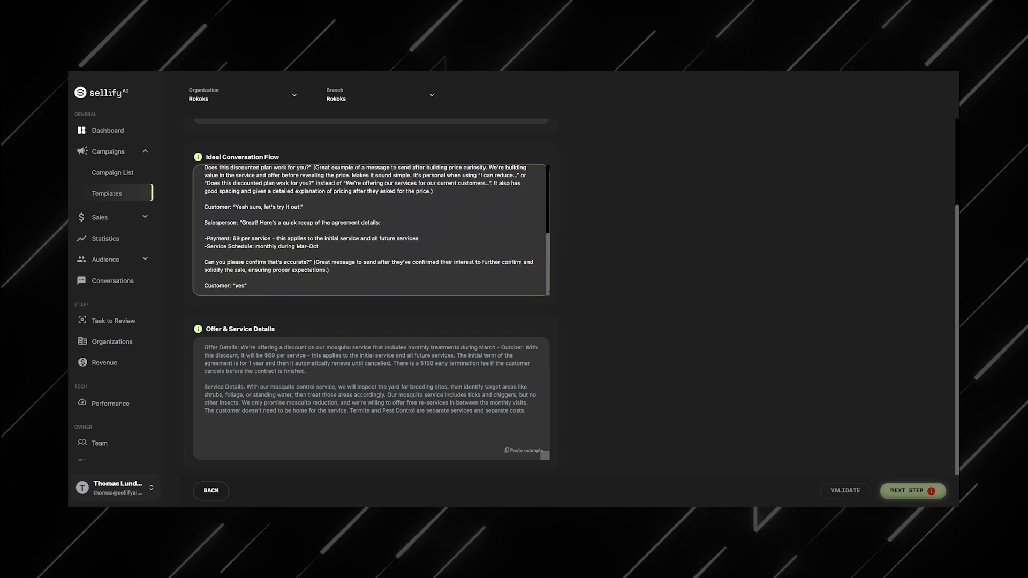
scroll(369, 230, "up", 1)
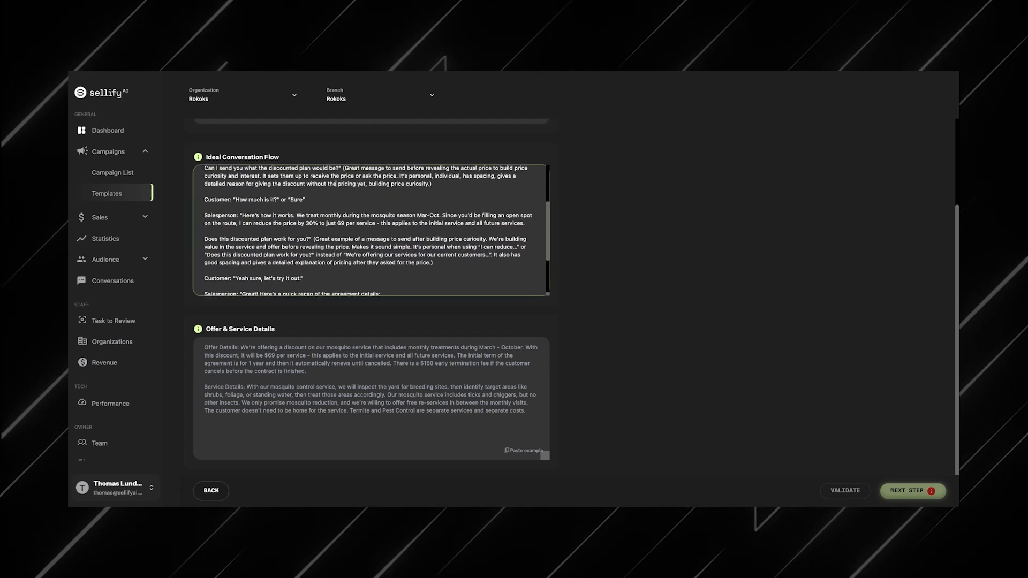
scroll(370, 231, "up", 2)
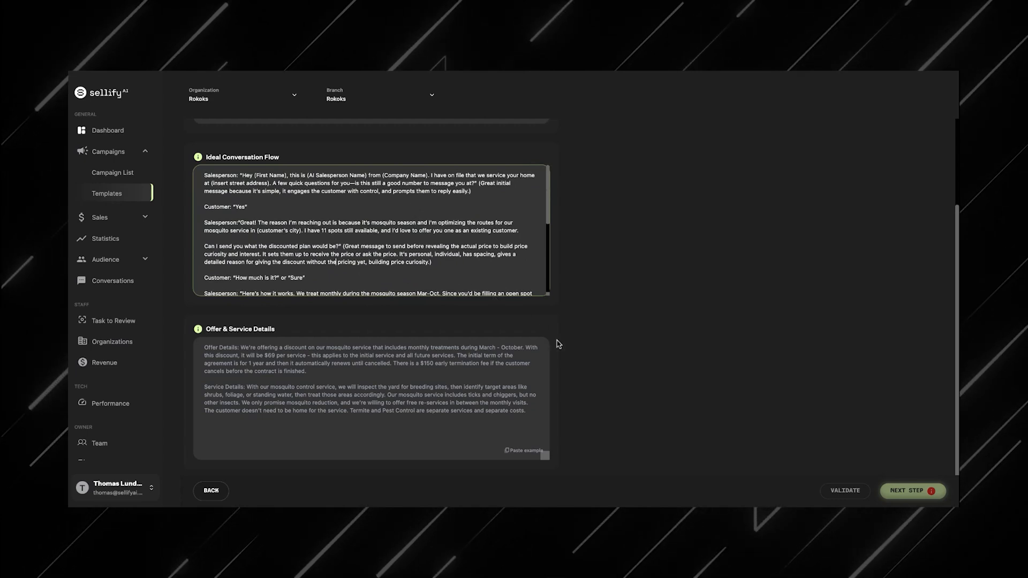
scroll(562, 348, "down", 1)
Step: Fill the Offer & Service Details with the example text, validate the goal and continue to the next step
left_click(516, 435)
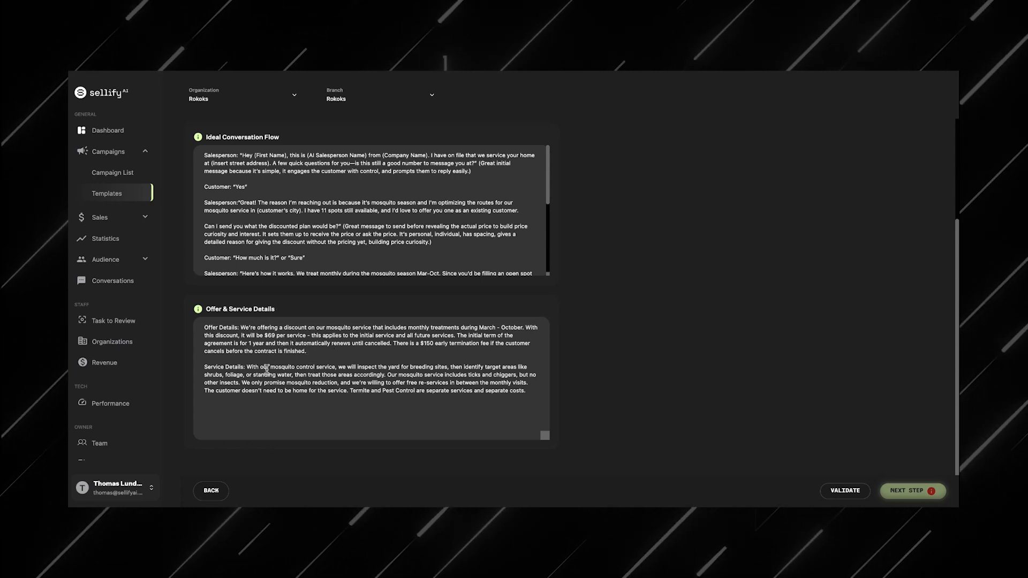
left_click(843, 491)
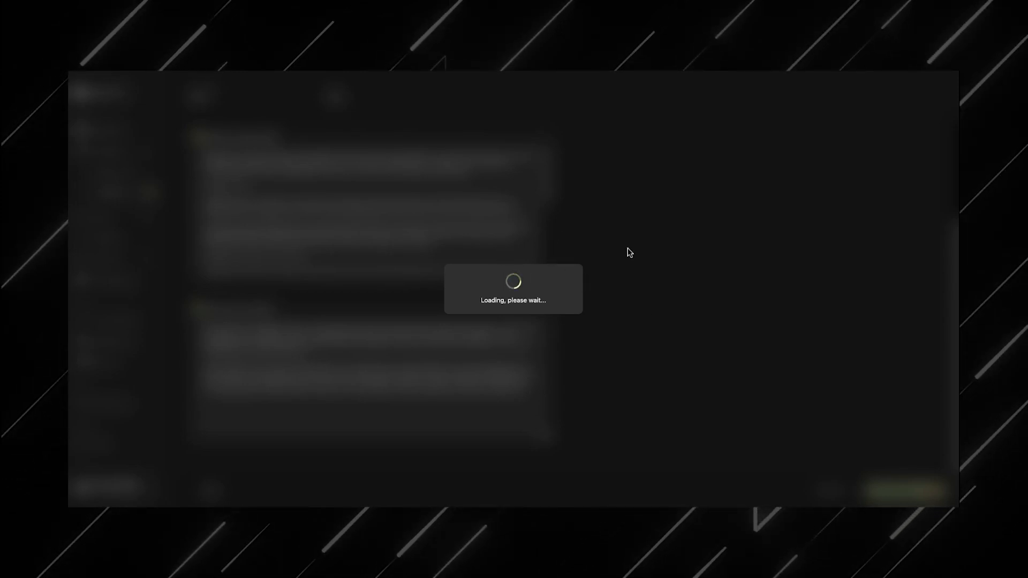
left_click(514, 337)
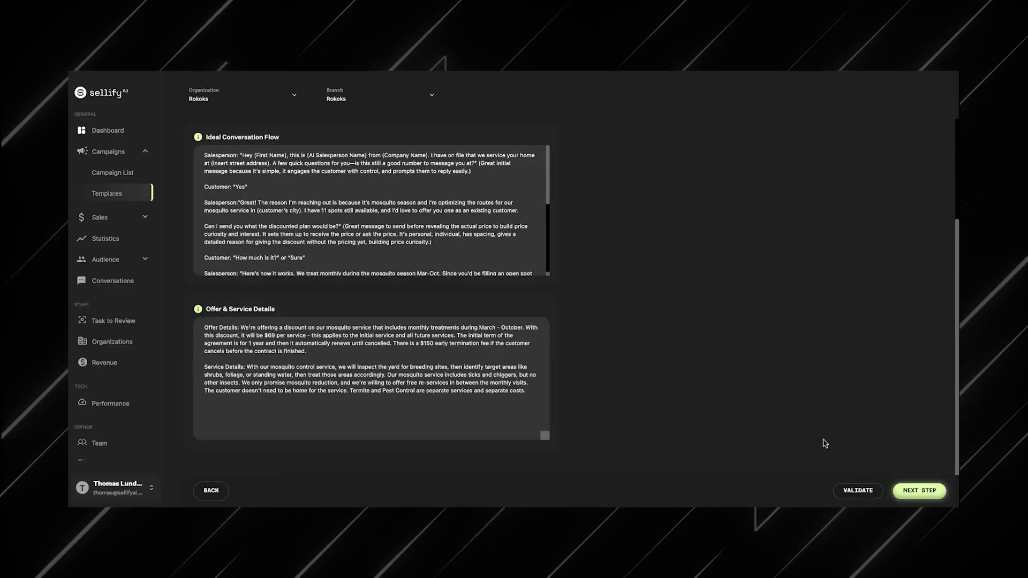
left_click(917, 490)
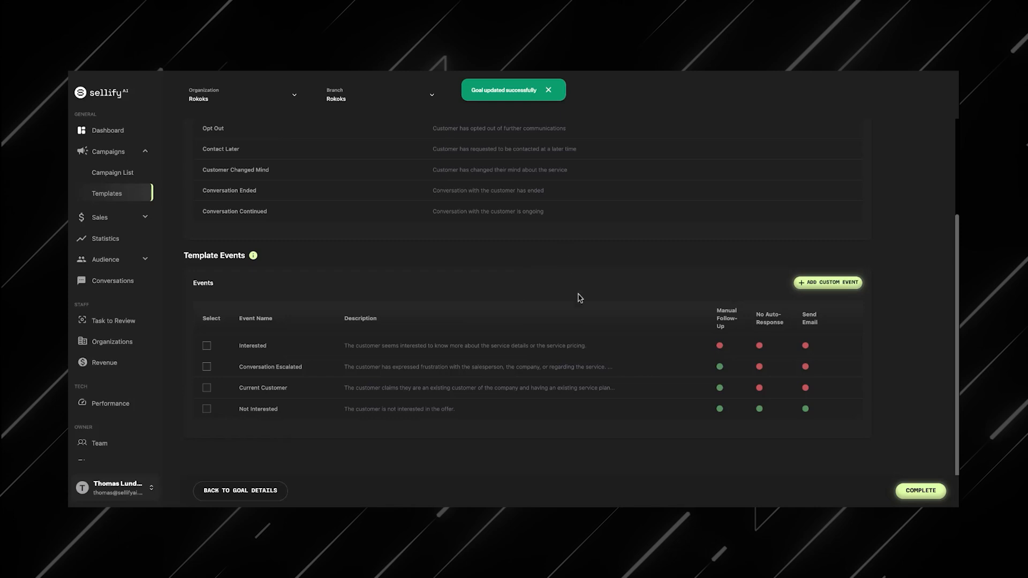
Step: Select the Interested event under Template Events
left_click(207, 346)
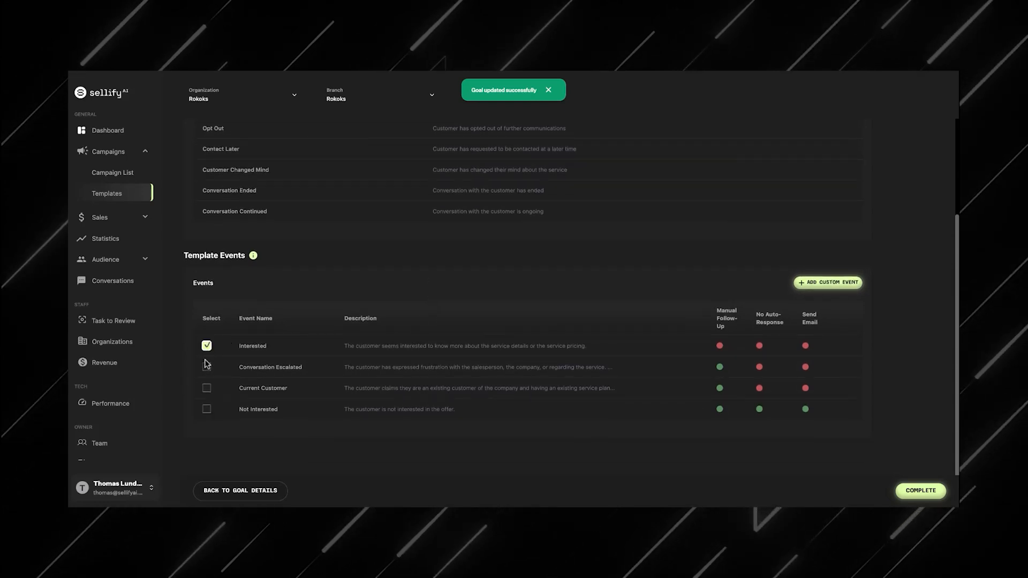
Step: Select the Conversation Escalated and Not Interested events for the template as well
left_click(206, 409)
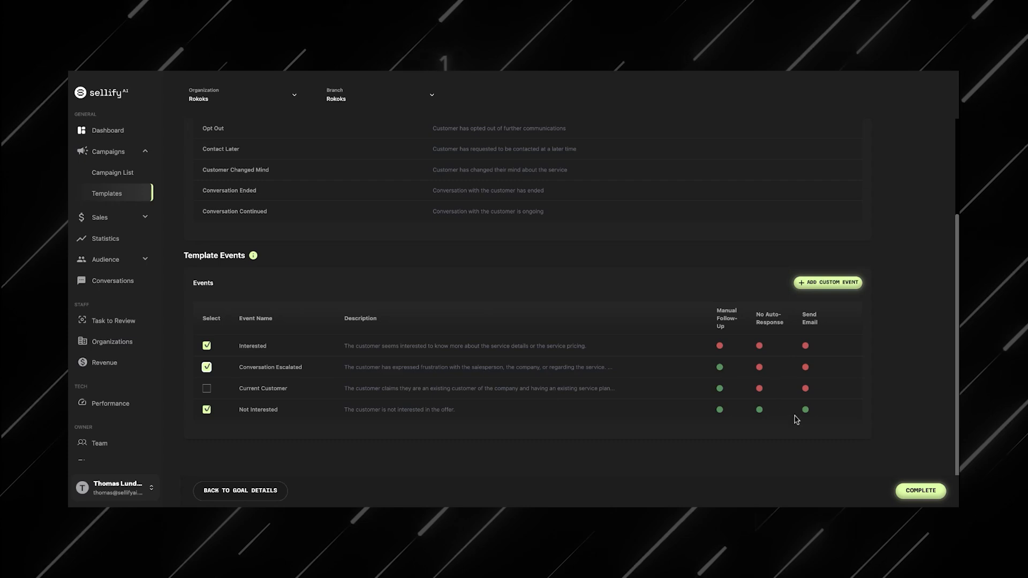
scroll(778, 367, "up", 3)
scroll(778, 368, "down", 3)
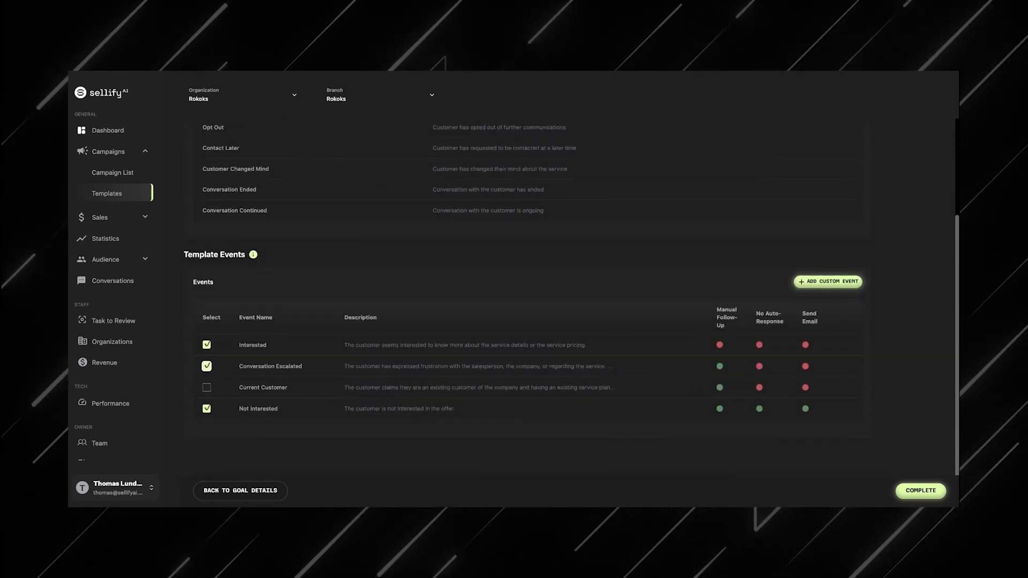
scroll(778, 368, "up", 3)
scroll(778, 367, "down", 3)
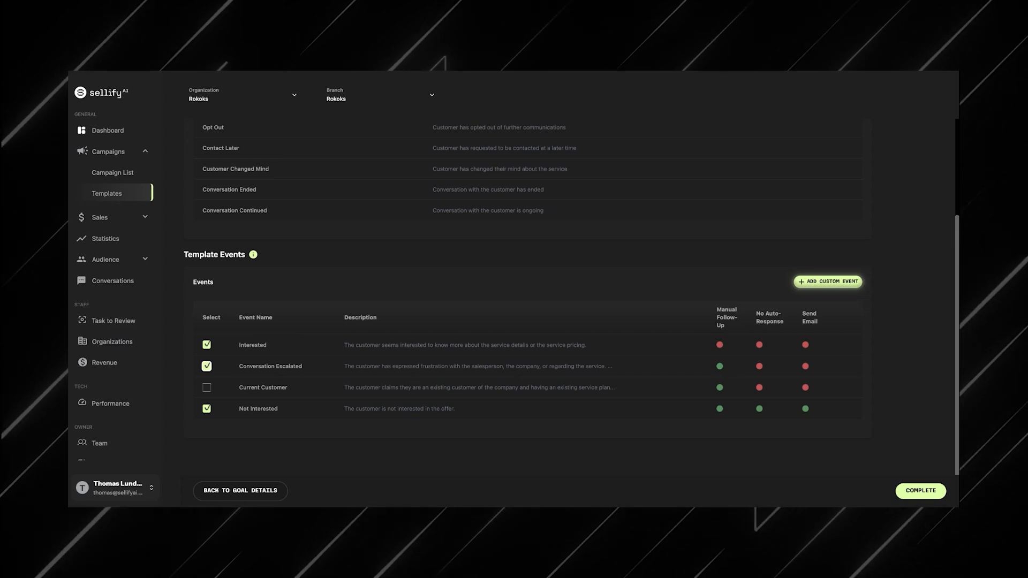
left_click(828, 282)
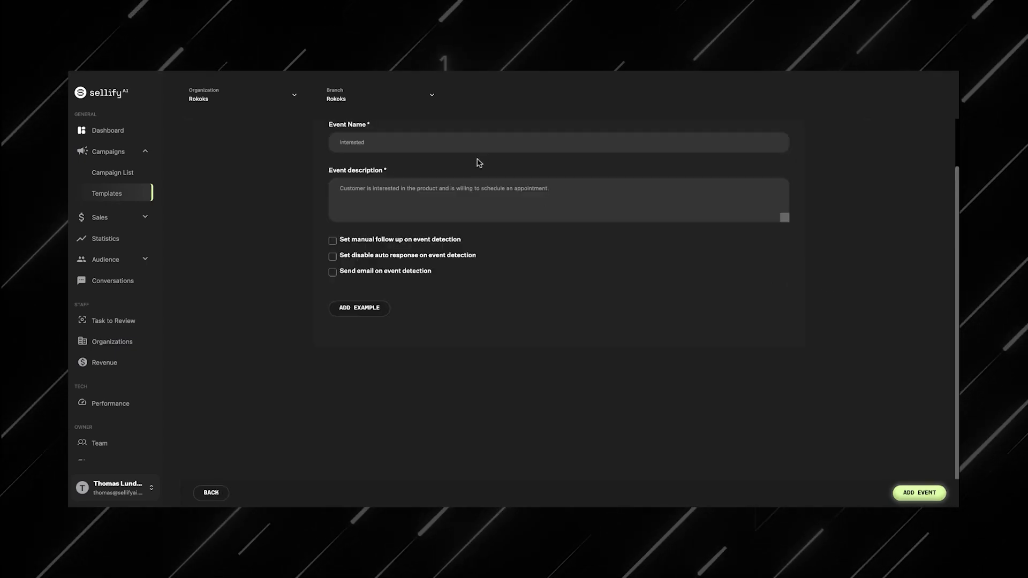
left_click(472, 147)
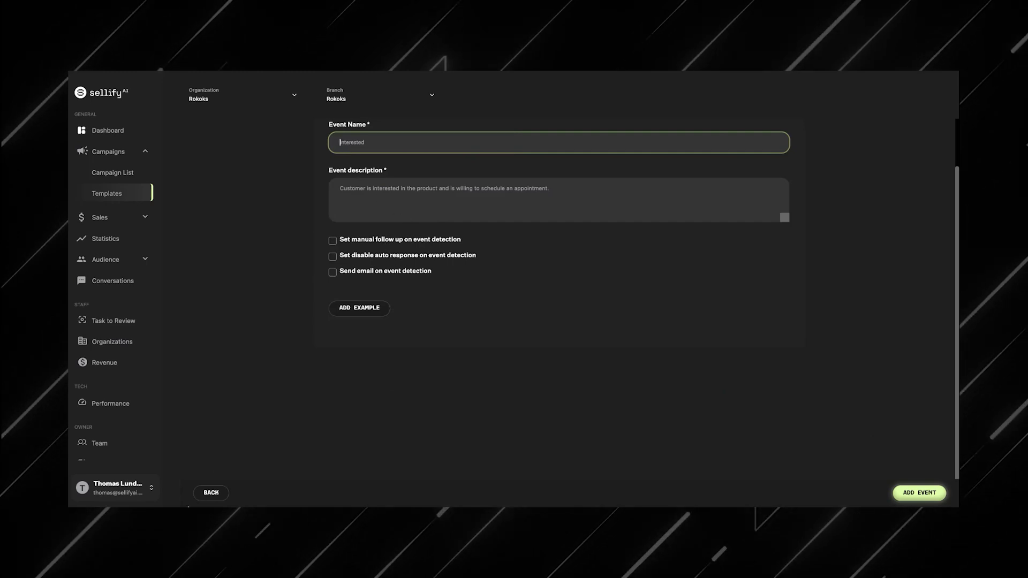
left_click(211, 493)
scroll(391, 367, "down", 3)
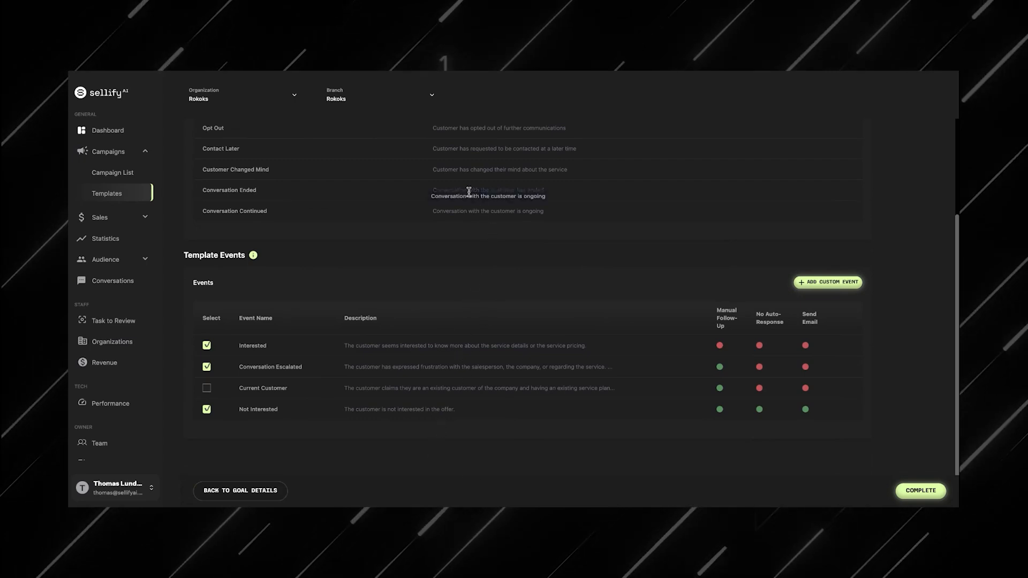
scroll(468, 194, "up", 1)
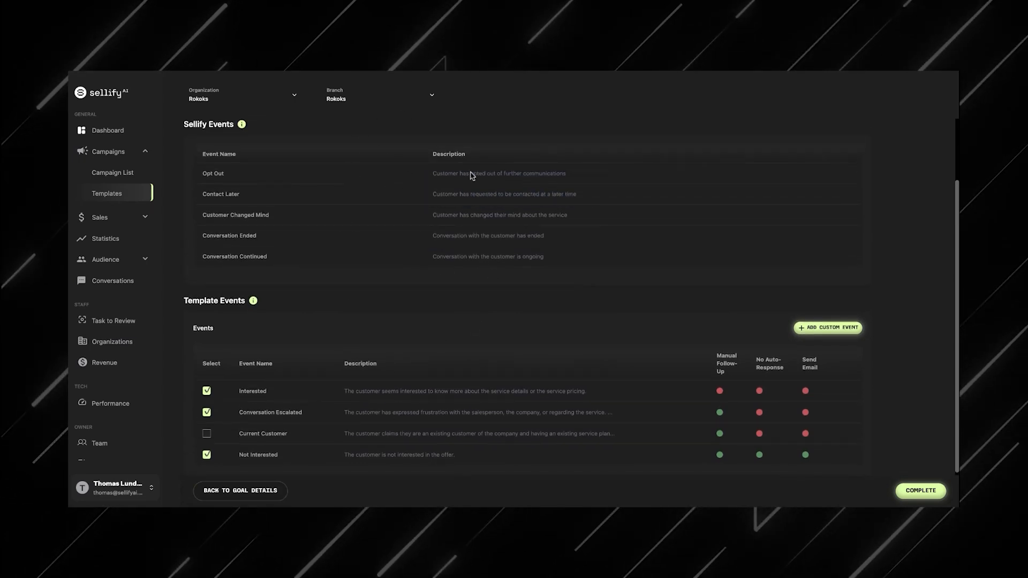
scroll(744, 326, "down", 1)
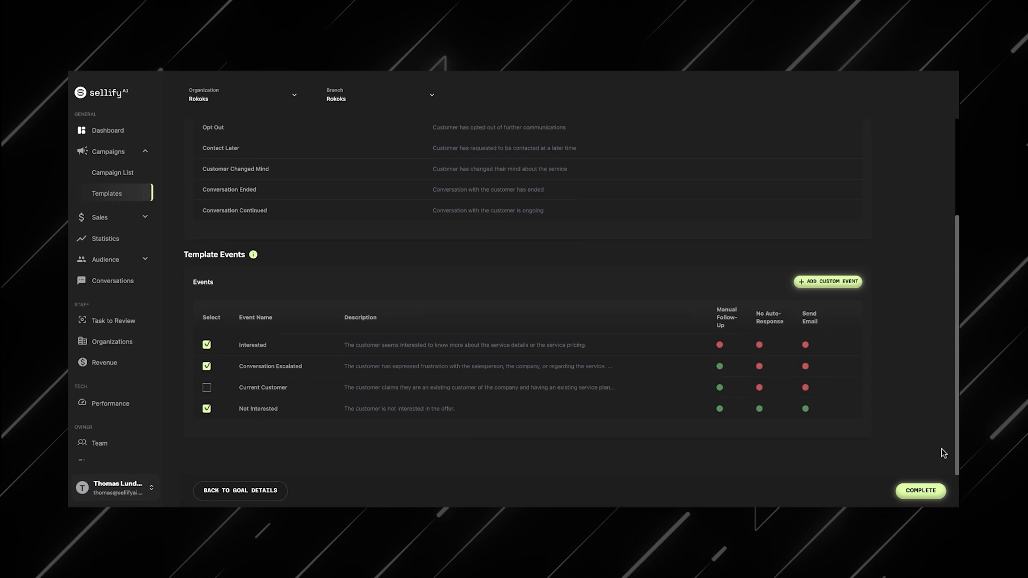
Step: Complete the upsell goal template
left_click(921, 491)
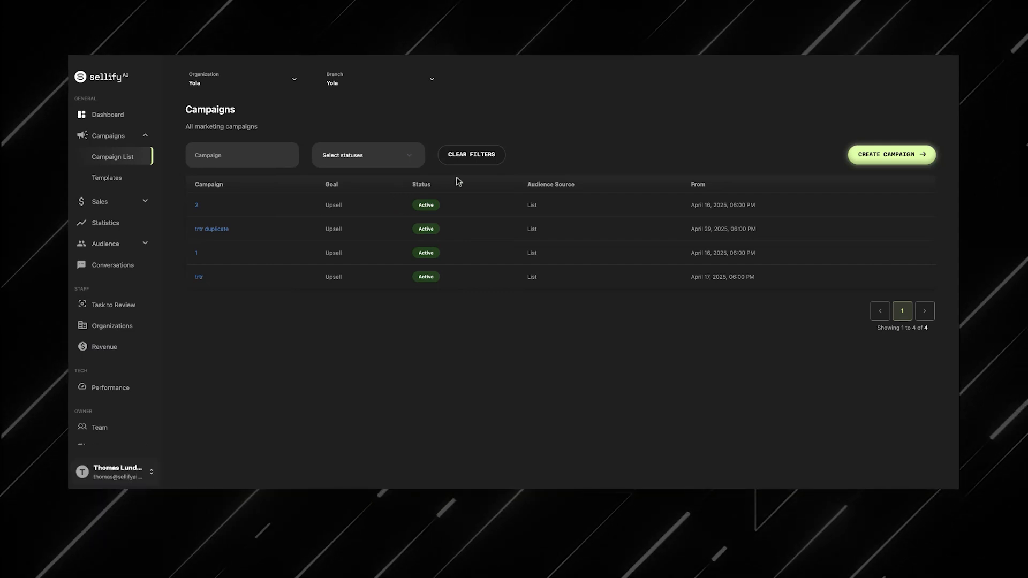
left_click(119, 137)
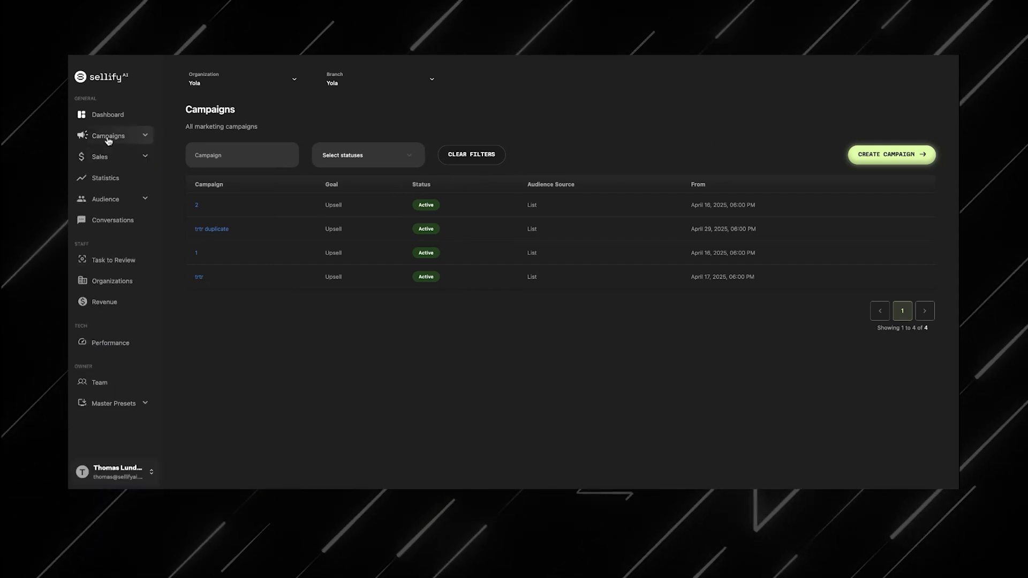
left_click(119, 137)
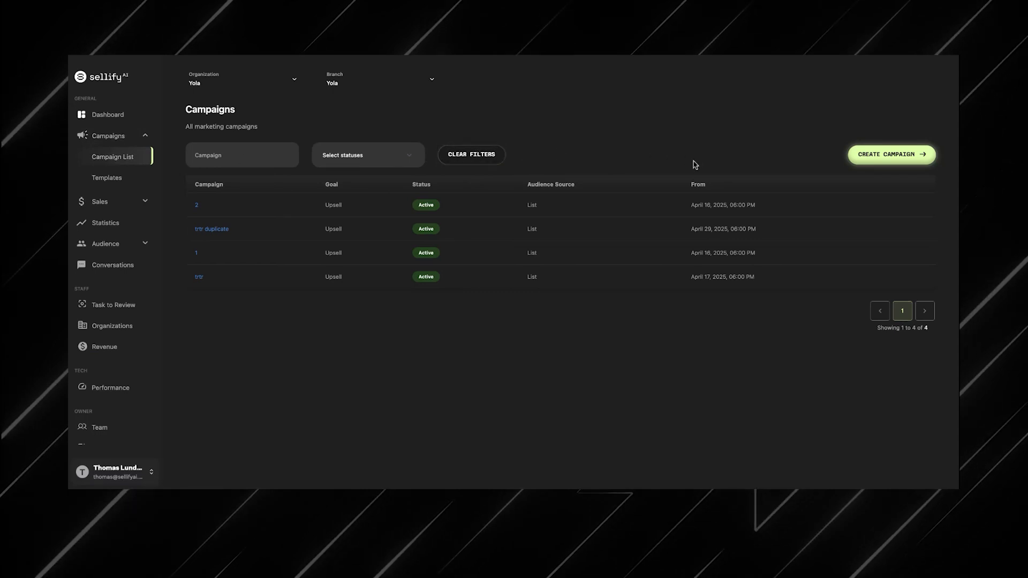
Step: Start creating a new campaign of type Test campaign
left_click(870, 162)
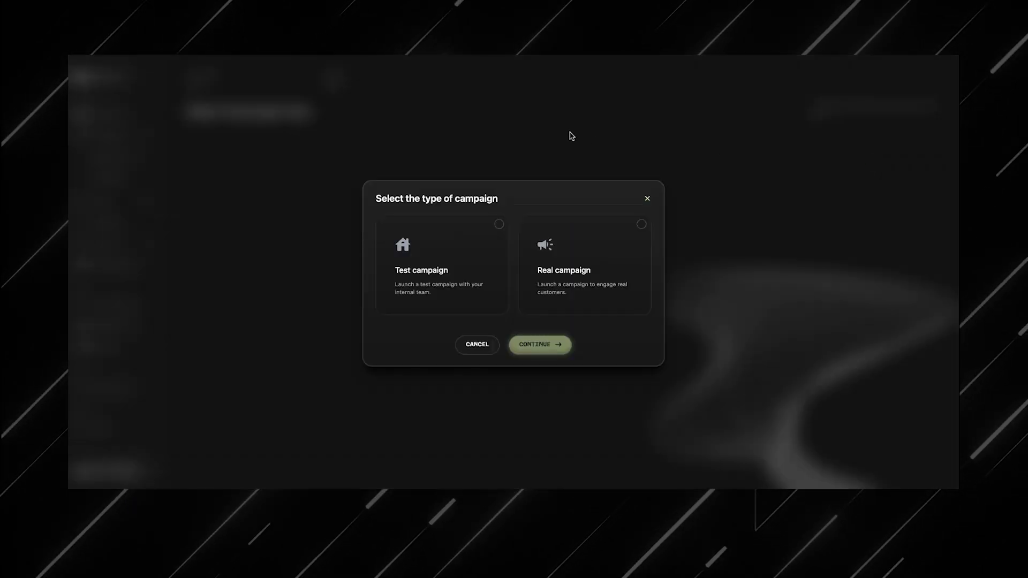
left_click(497, 296)
left_click(541, 344)
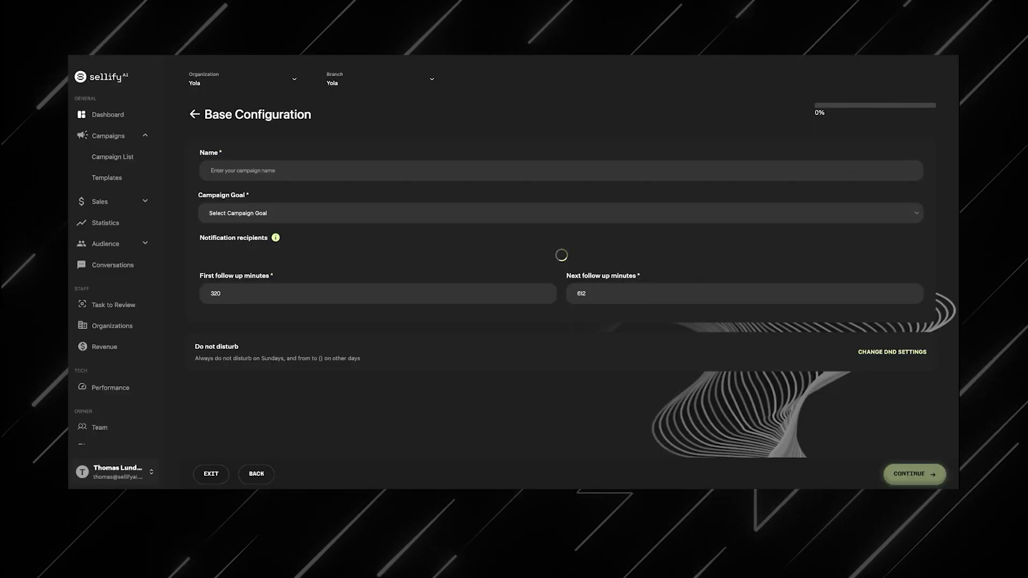
Step: Name the campaign Upsell Mosquito Test and set its campaign goal to Upsell Customers
left_click(270, 173)
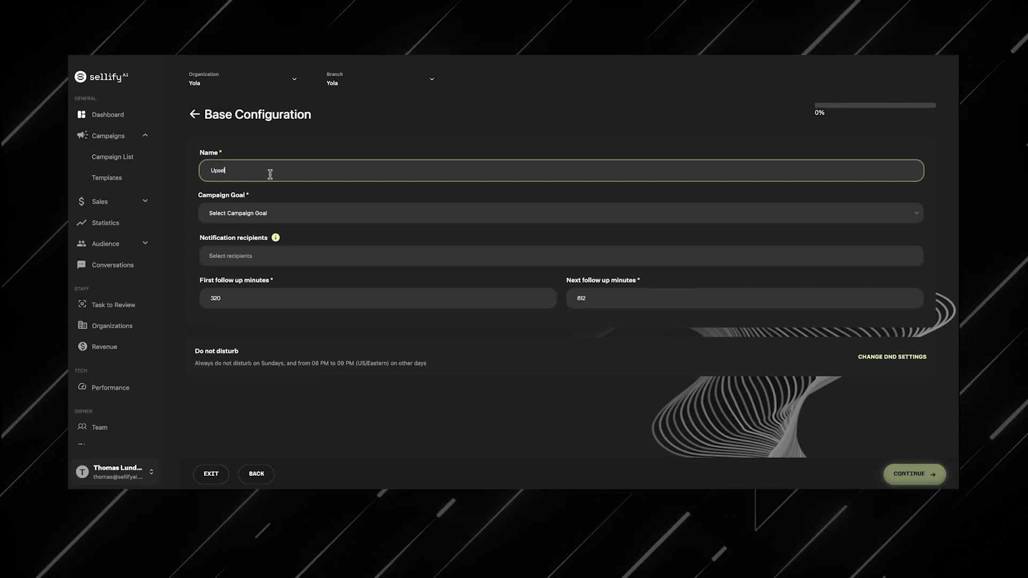
type("Upsell Mosquito Test")
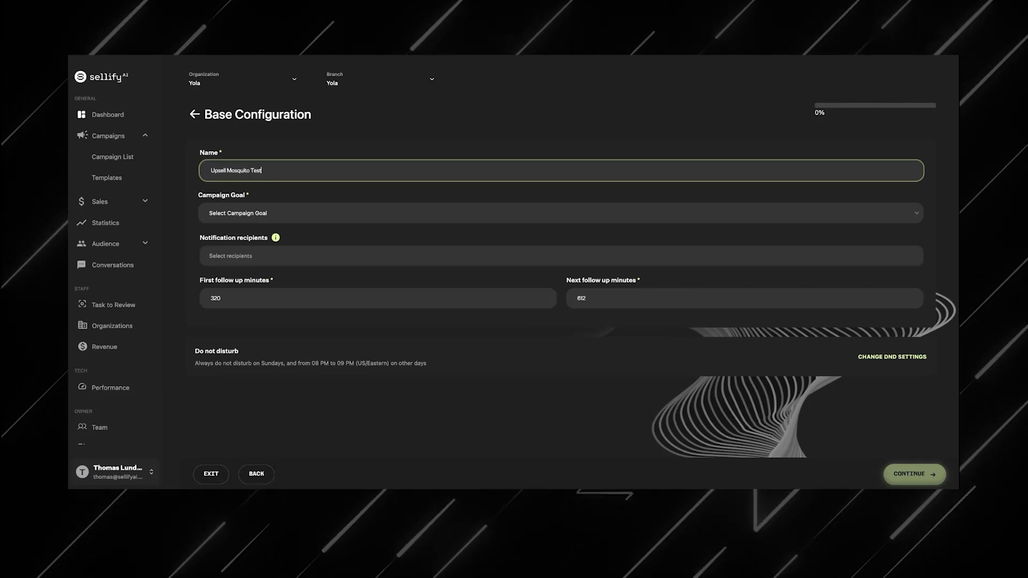
left_click(281, 212)
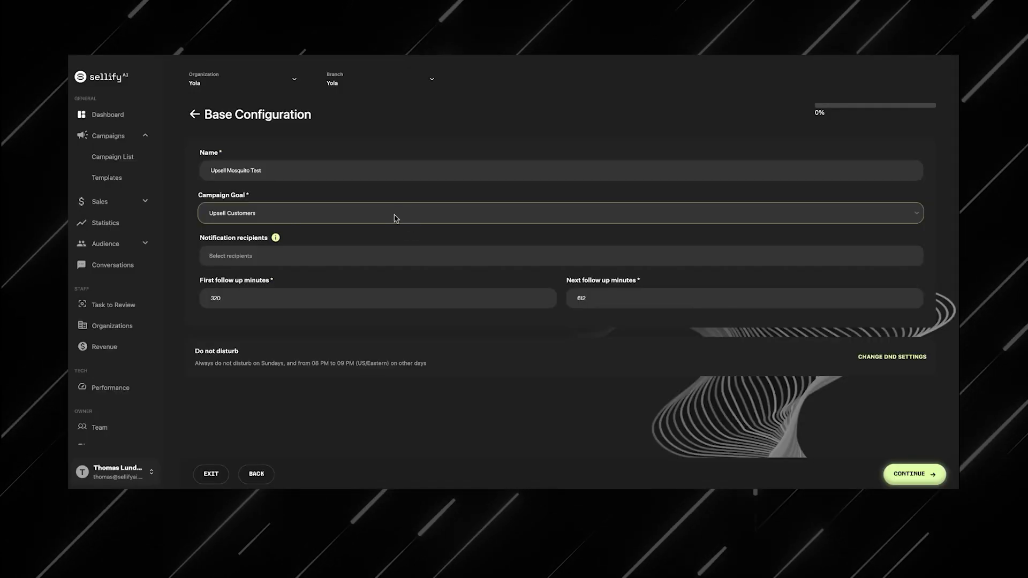
left_click(384, 262)
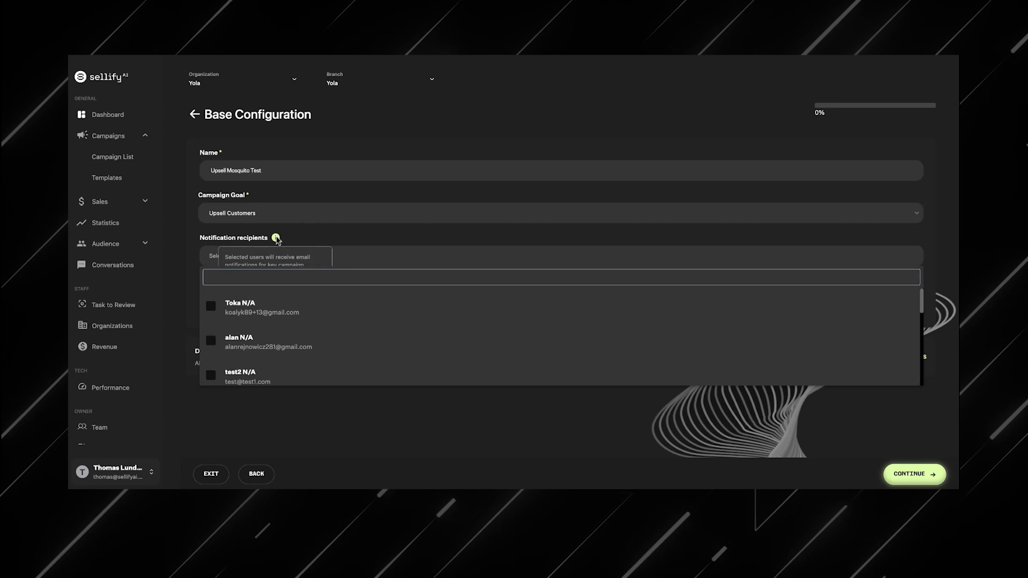
Step: Add the first team member as a notification recipient and continue to audience selection
left_click(277, 238)
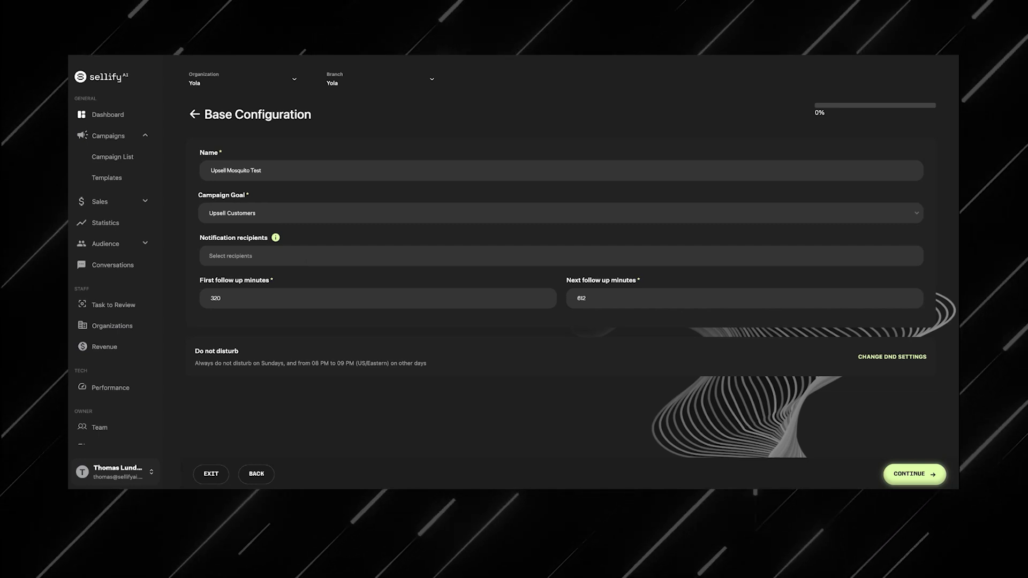
left_click(308, 256)
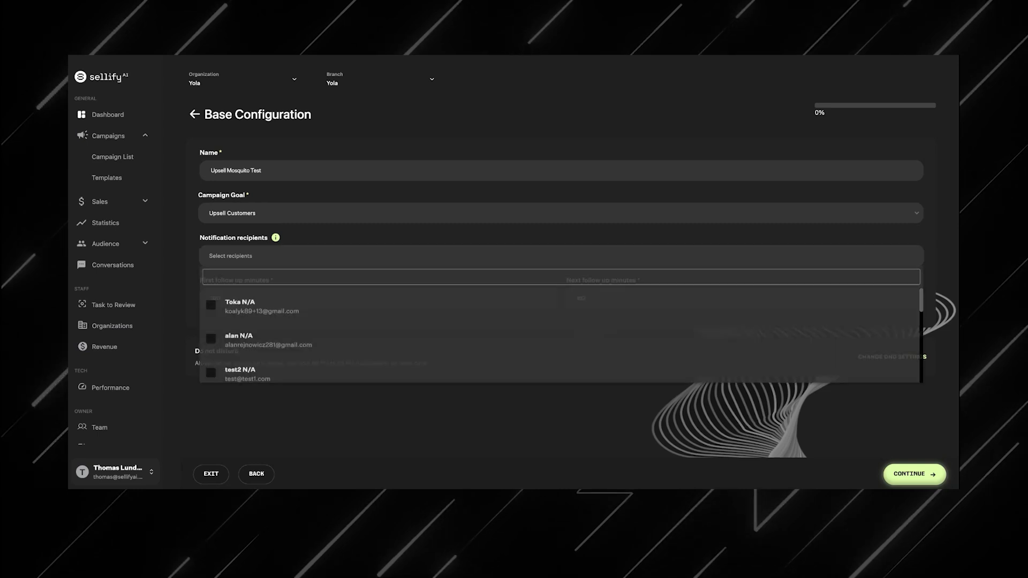
left_click(306, 308)
left_click(356, 227)
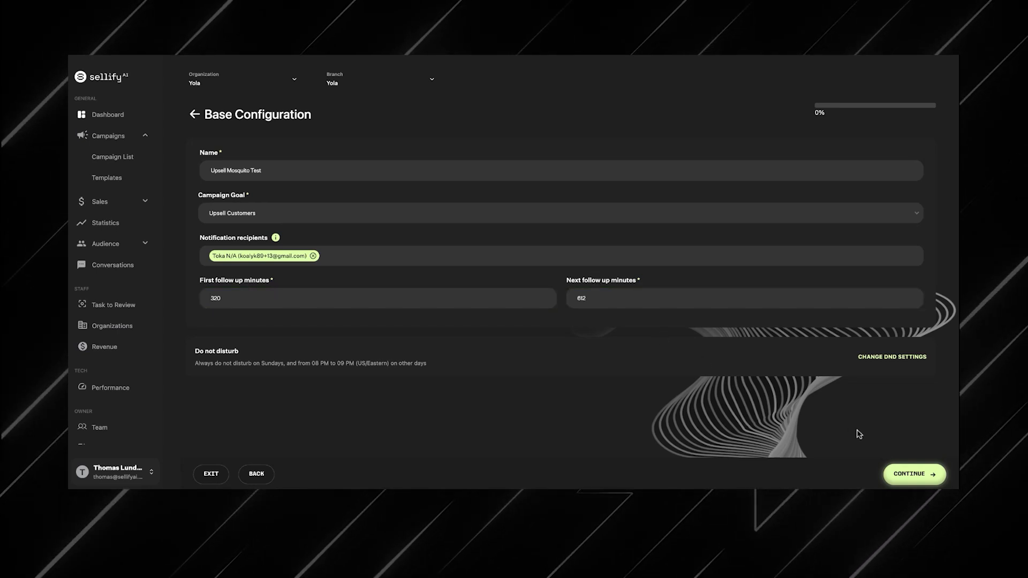
left_click(913, 474)
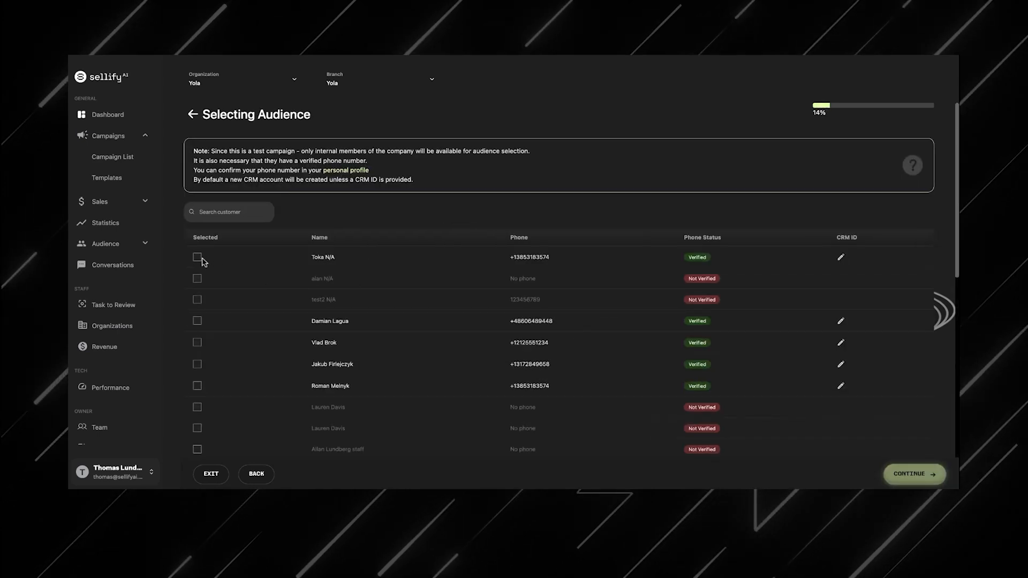
Step: Select three verified internal members as the test audience and continue to closing sales configuration
left_click(197, 258)
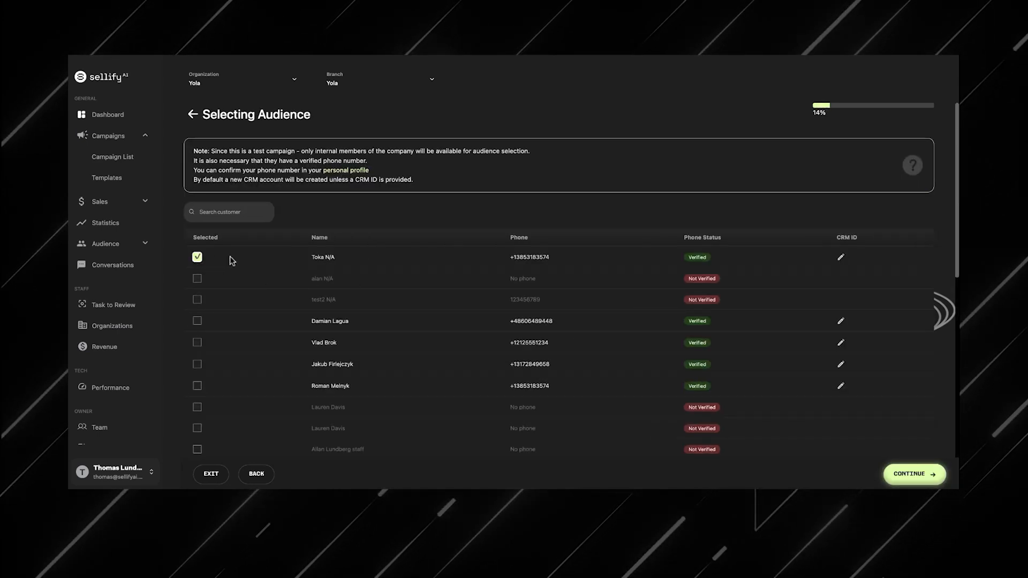
left_click(197, 321)
left_click(197, 343)
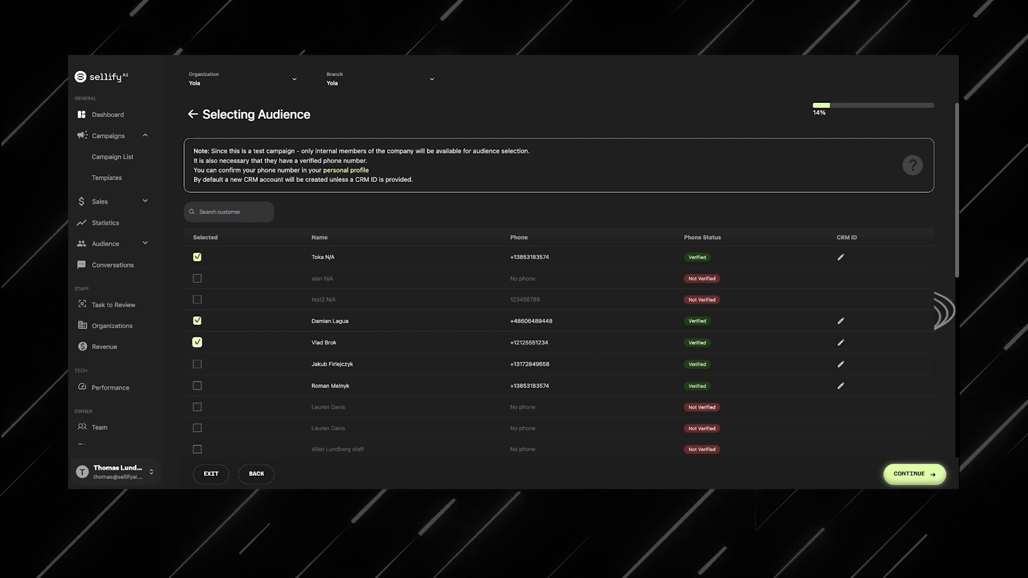
left_click(842, 259)
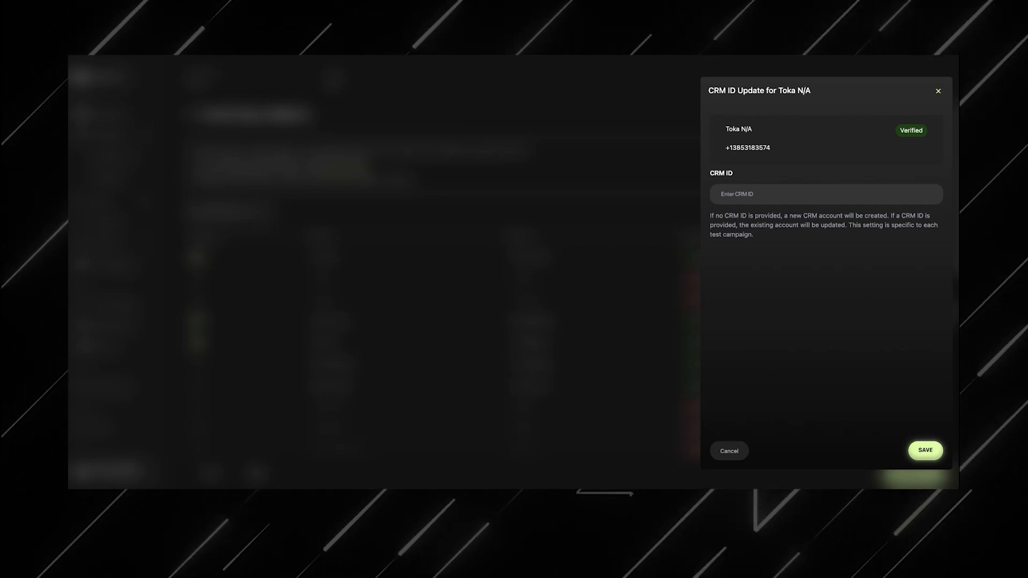
left_click(943, 93)
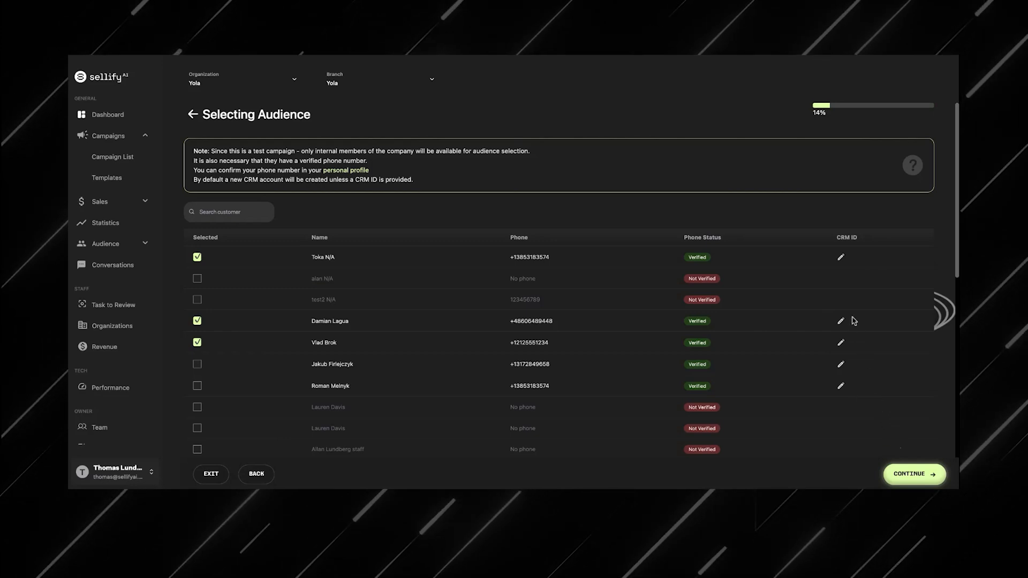
left_click(913, 474)
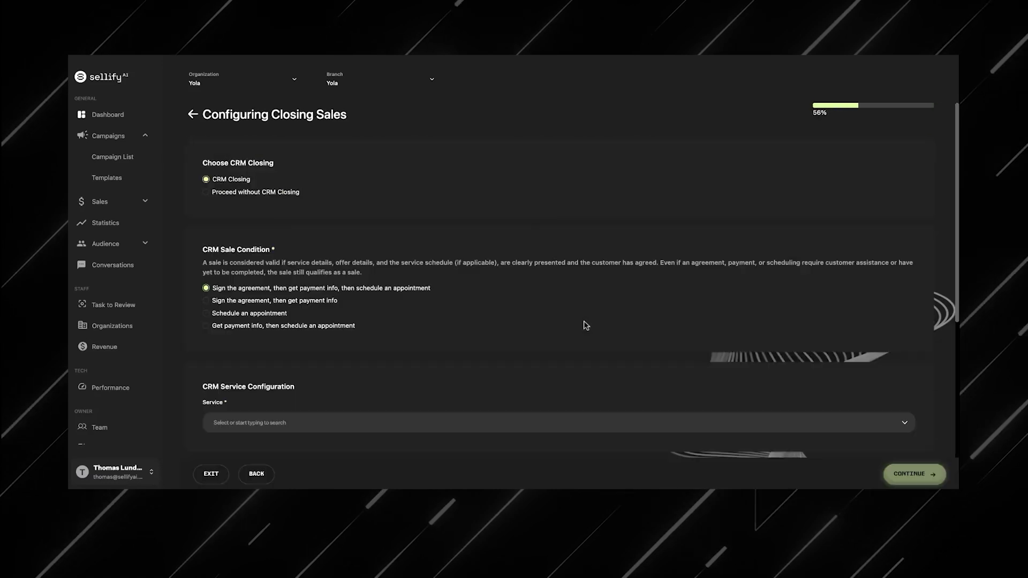
Step: Keep CRM Closing selected and set the CRM service to 24Month contract
left_click(224, 193)
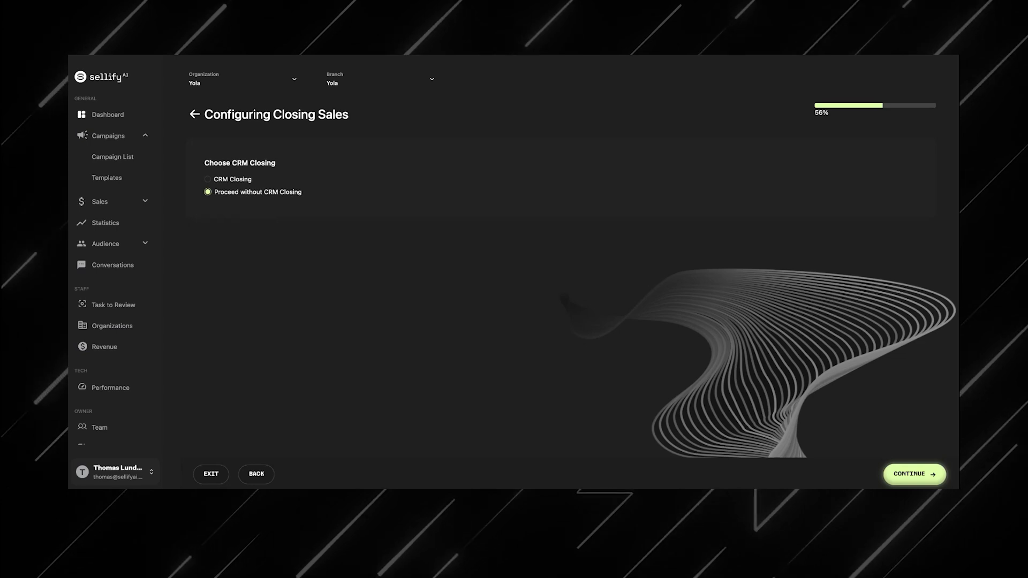
left_click(232, 180)
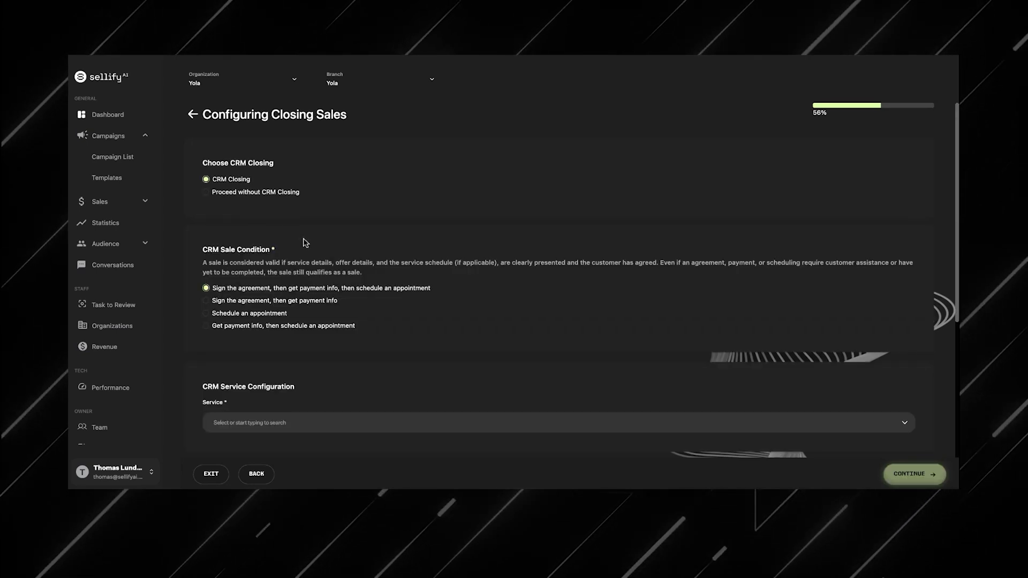
scroll(310, 246, "down", 2)
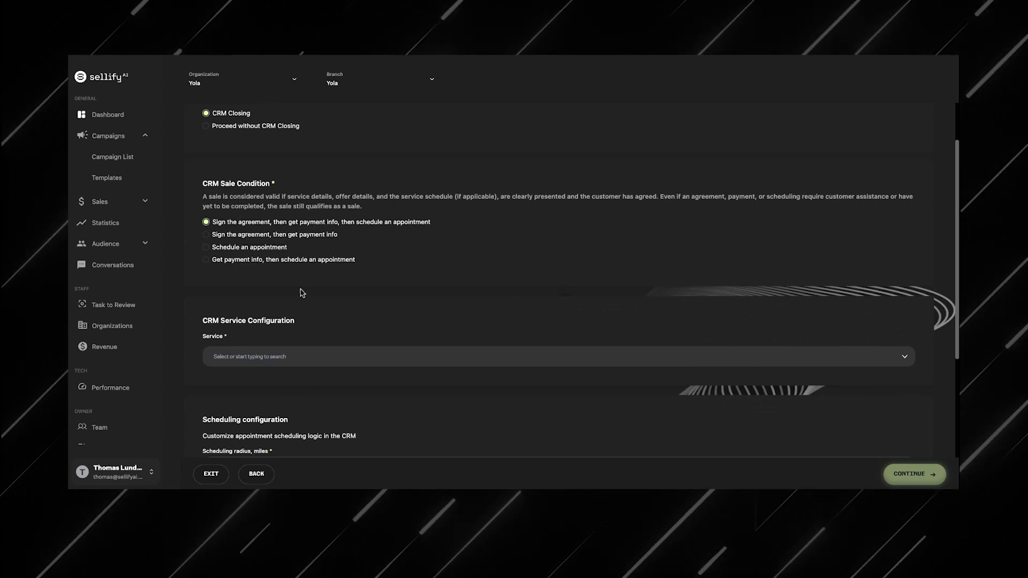
scroll(283, 227, "down", 1)
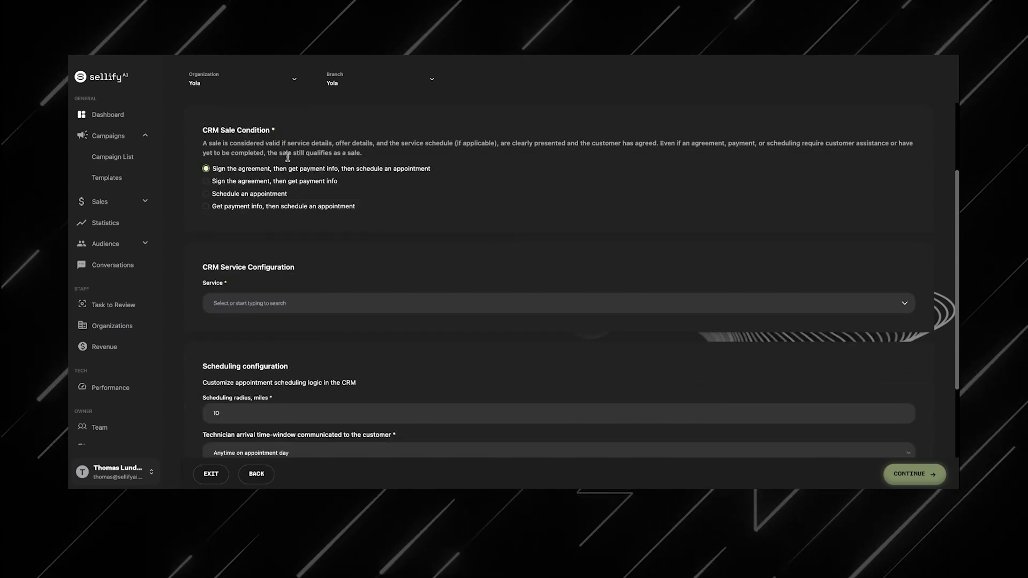
scroll(268, 246, "down", 1)
left_click(268, 248)
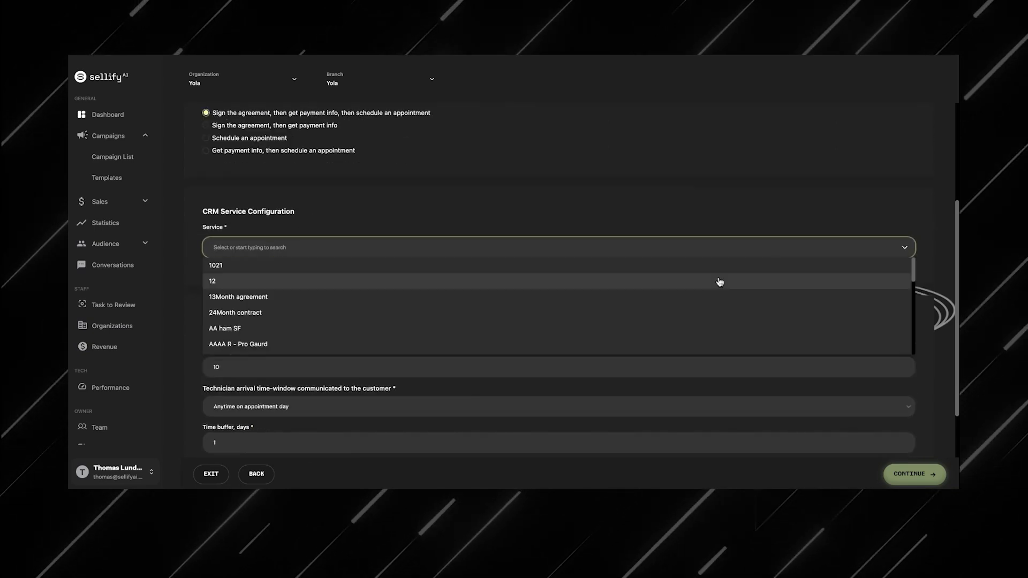
left_click(718, 313)
scroll(631, 220, "down", 2)
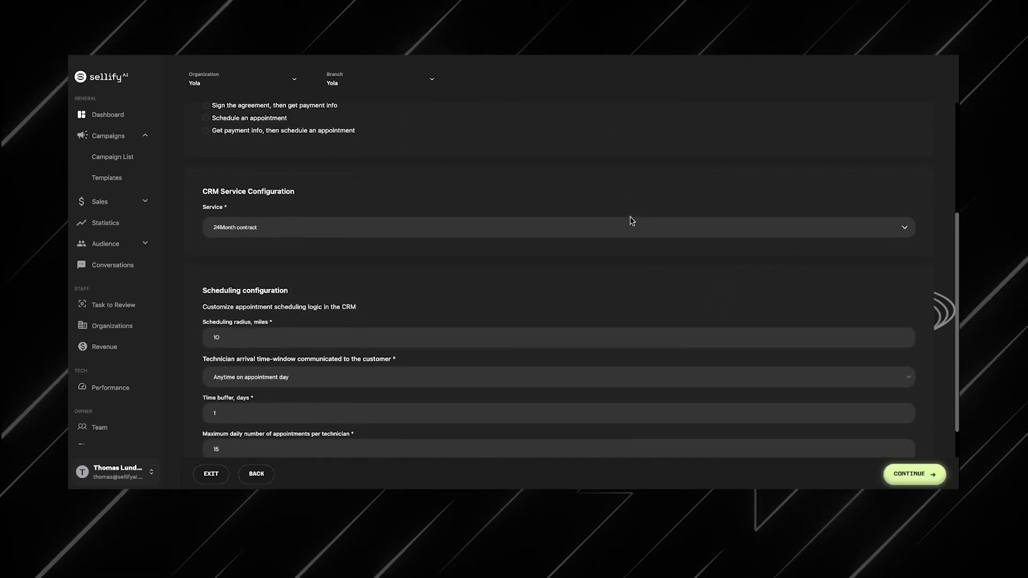
scroll(632, 221, "down", 1)
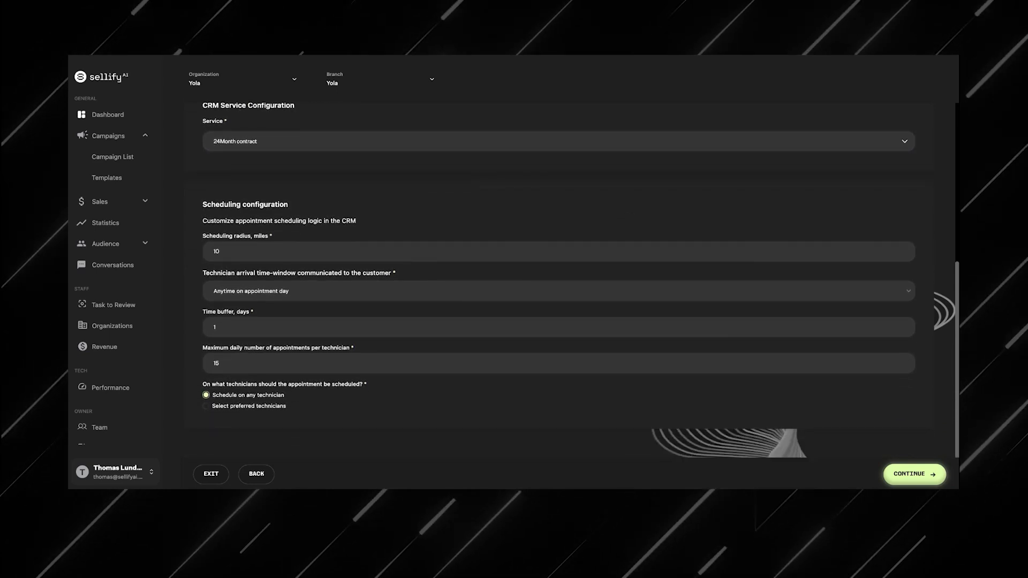
scroll(435, 242, "down", 1)
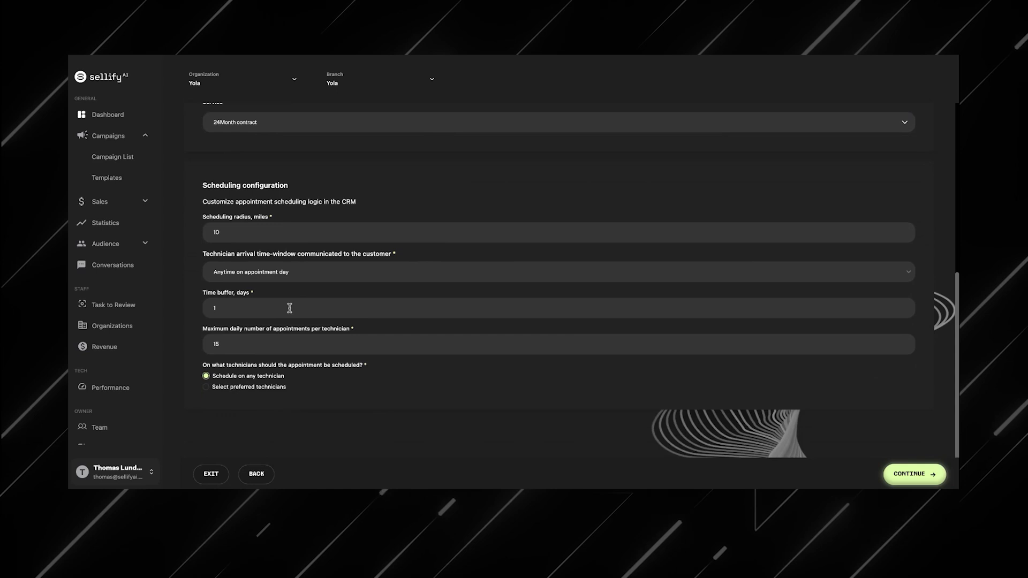
scroll(354, 386, "up", 2)
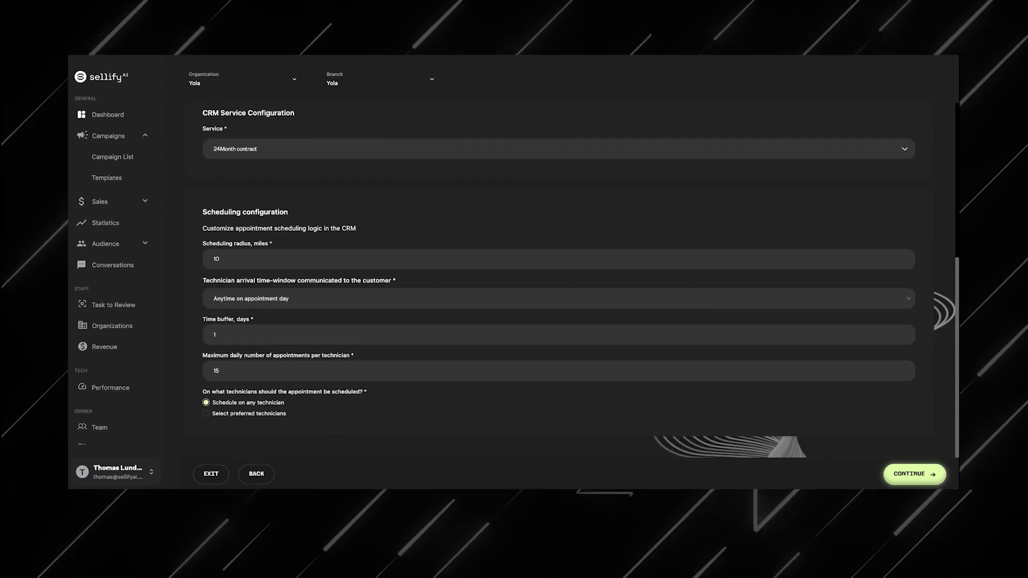
Step: Continue to the sales offer and set the AI salesperson name to Anna Williams and the company name to Sellify AI
scroll(559, 279, "down", 2)
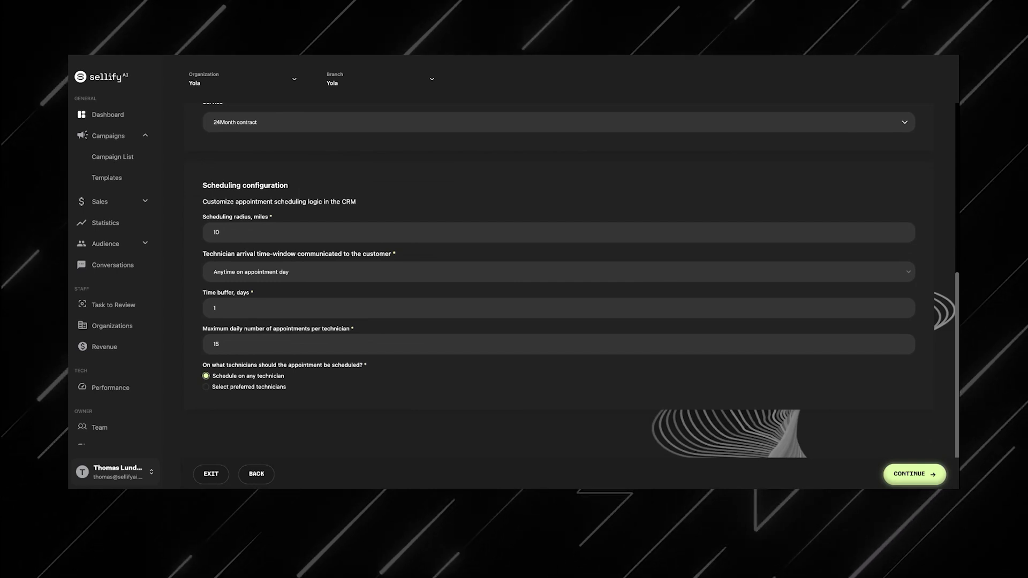
left_click(915, 475)
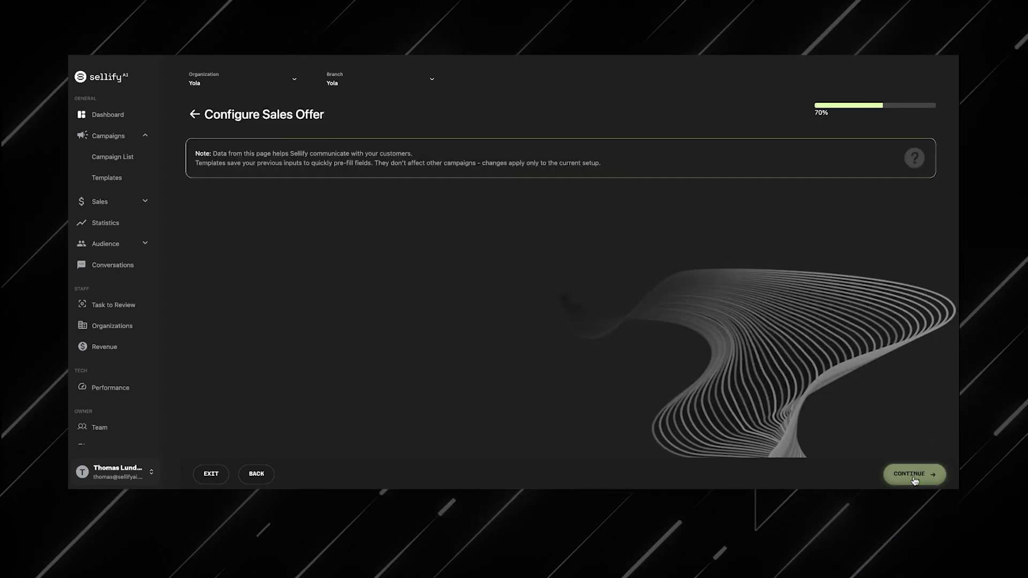
left_click(648, 229)
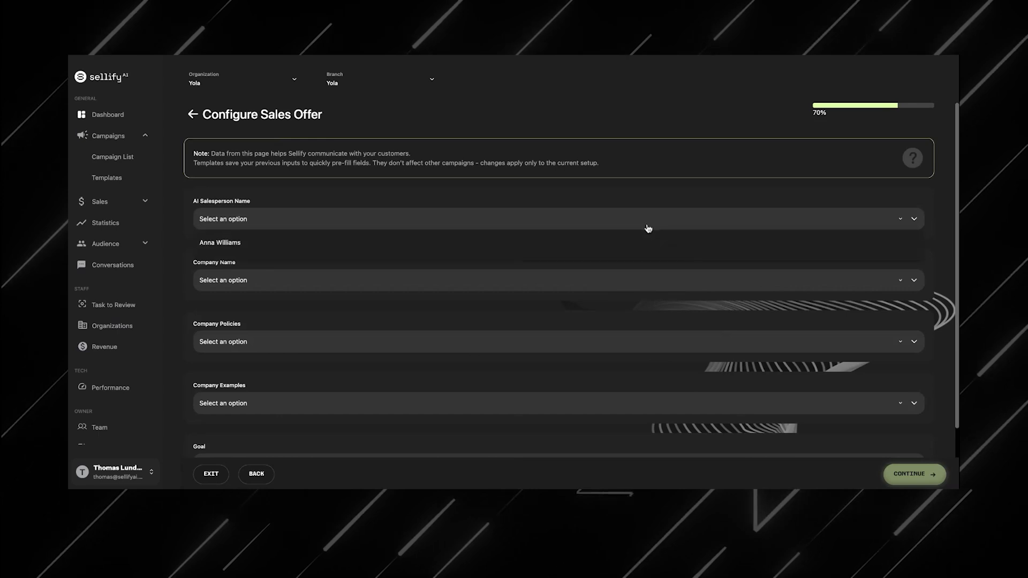
left_click(636, 252)
left_click(615, 315)
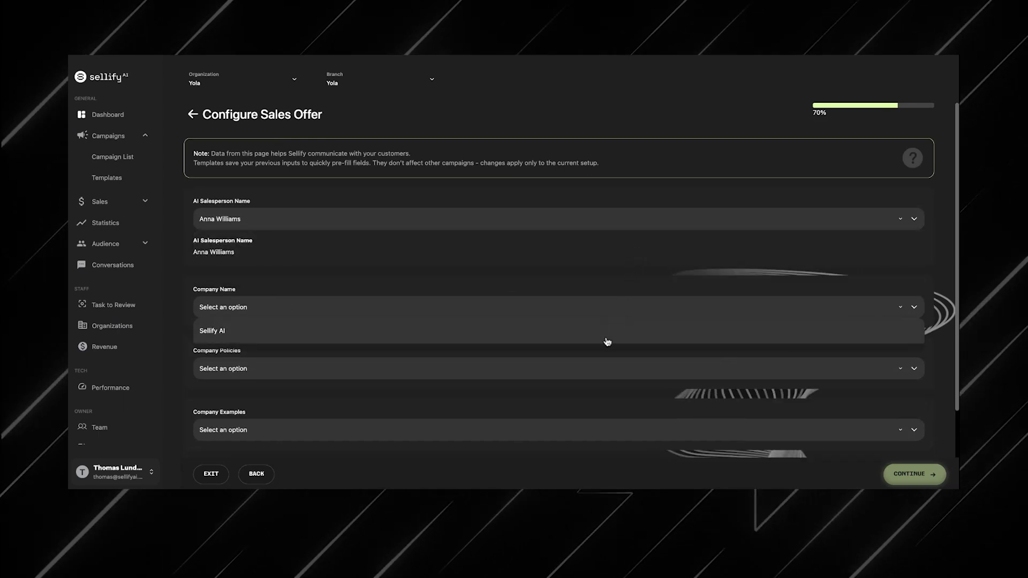
left_click(607, 338)
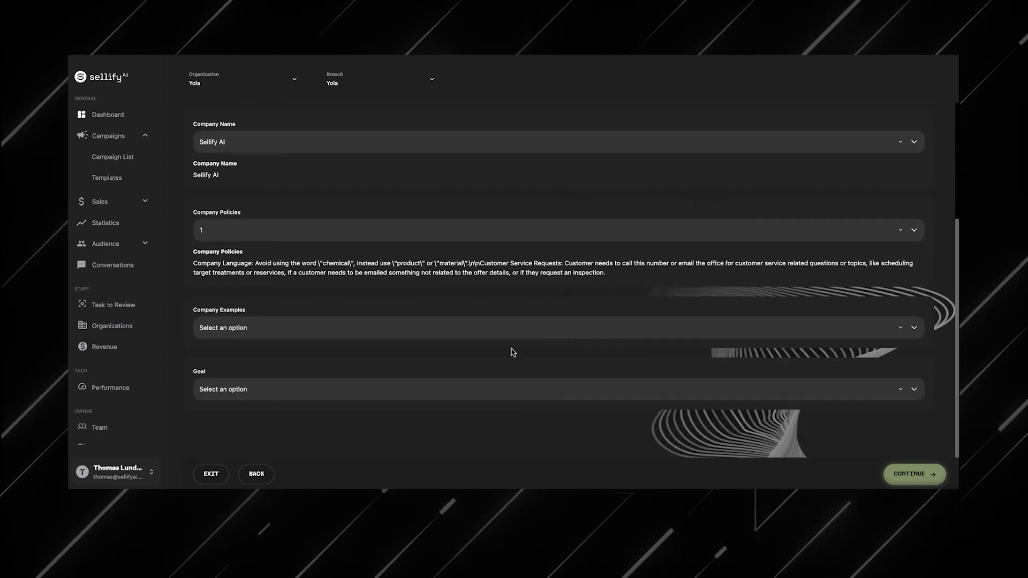
Step: Select company policies 1, company examples 2 and goal template 3, then continue to the summary
left_click(508, 337)
left_click(504, 353)
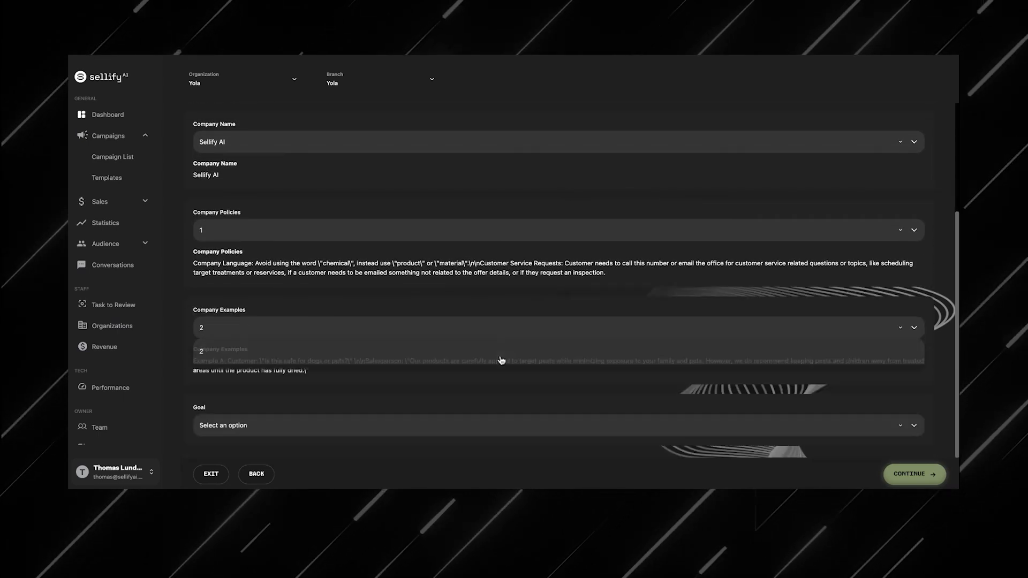
scroll(498, 380, "down", 1)
left_click(497, 394)
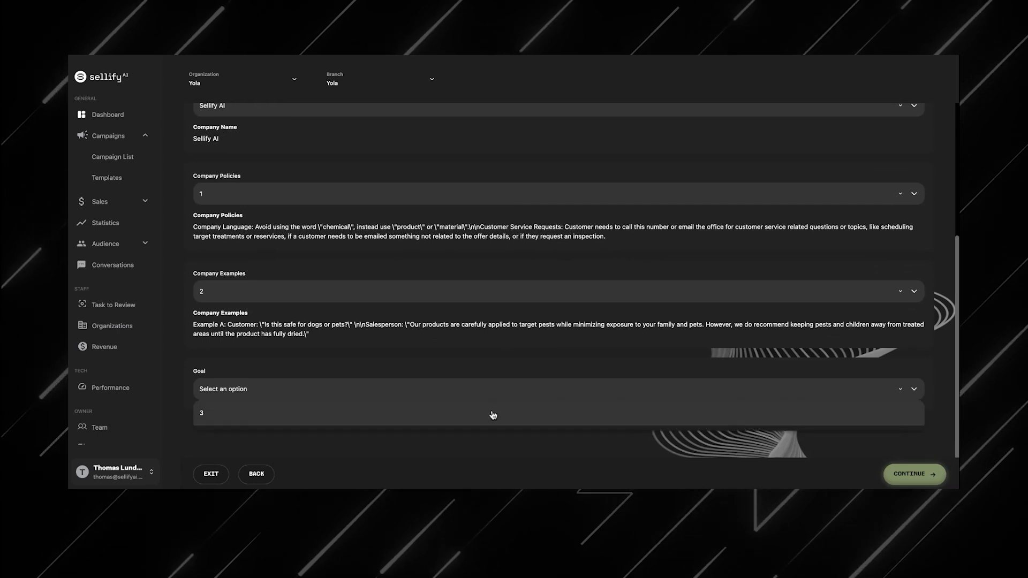
left_click(491, 413)
scroll(541, 404, "down", 5)
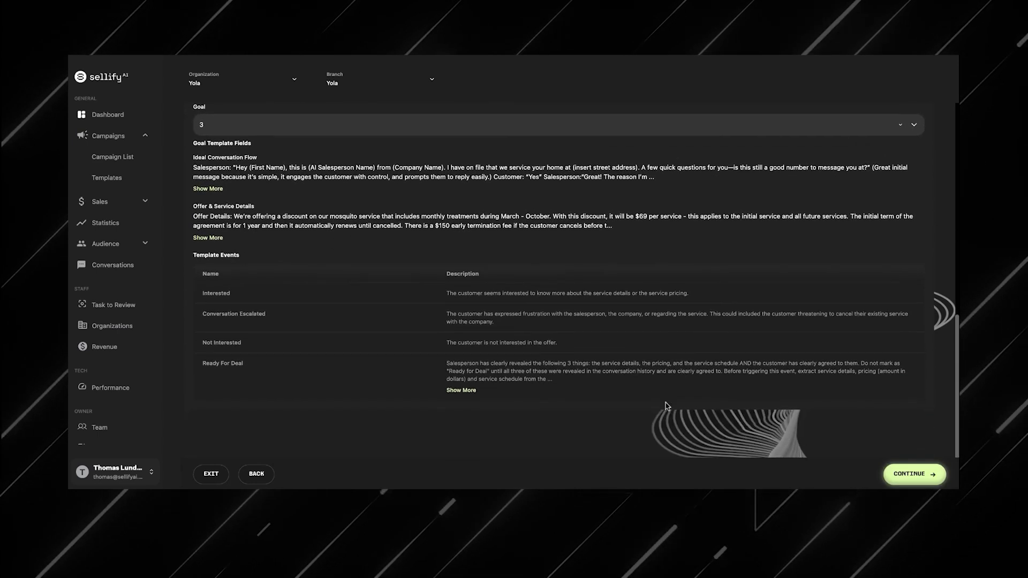
left_click(912, 475)
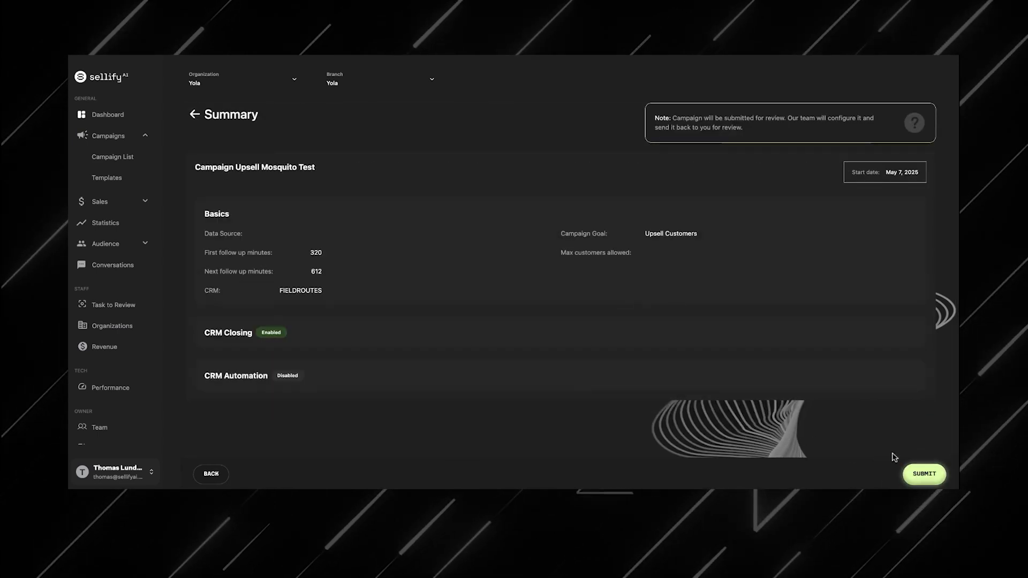
Step: Submit the campaign for review and open the Upsell Mosquito Test campaign's details
left_click(926, 474)
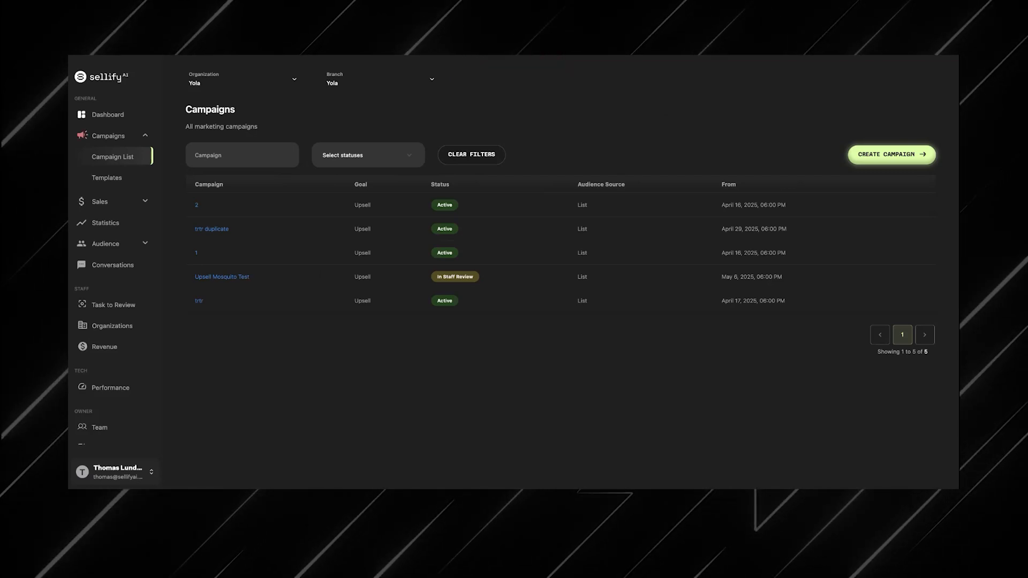
left_click(246, 278)
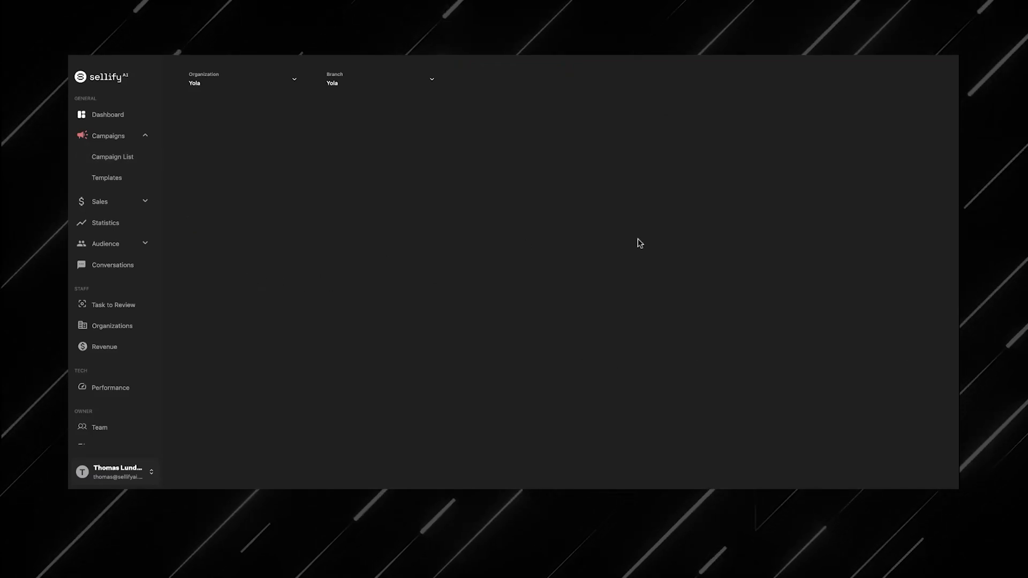
mouse_move(918, 166)
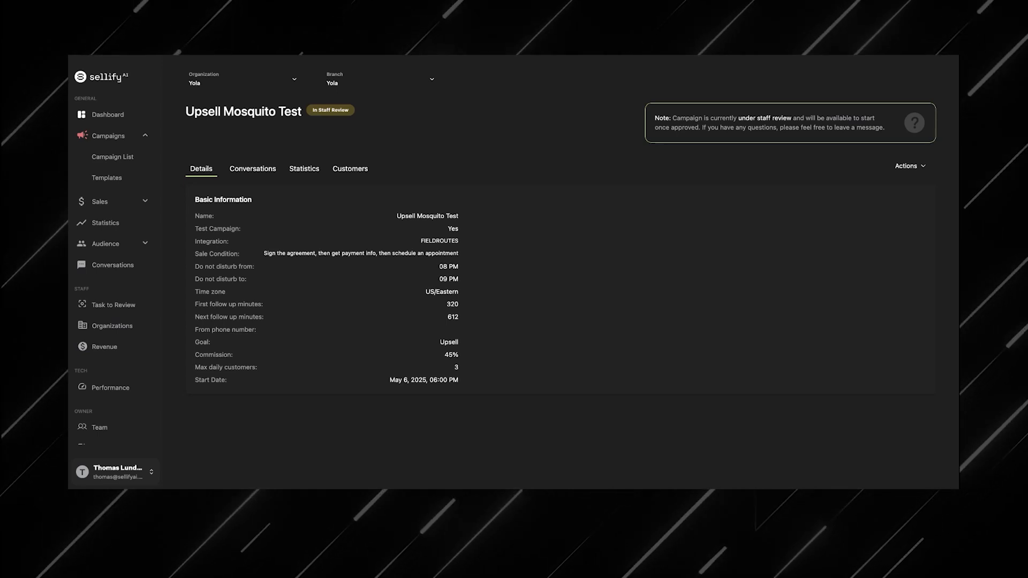
left_click(113, 157)
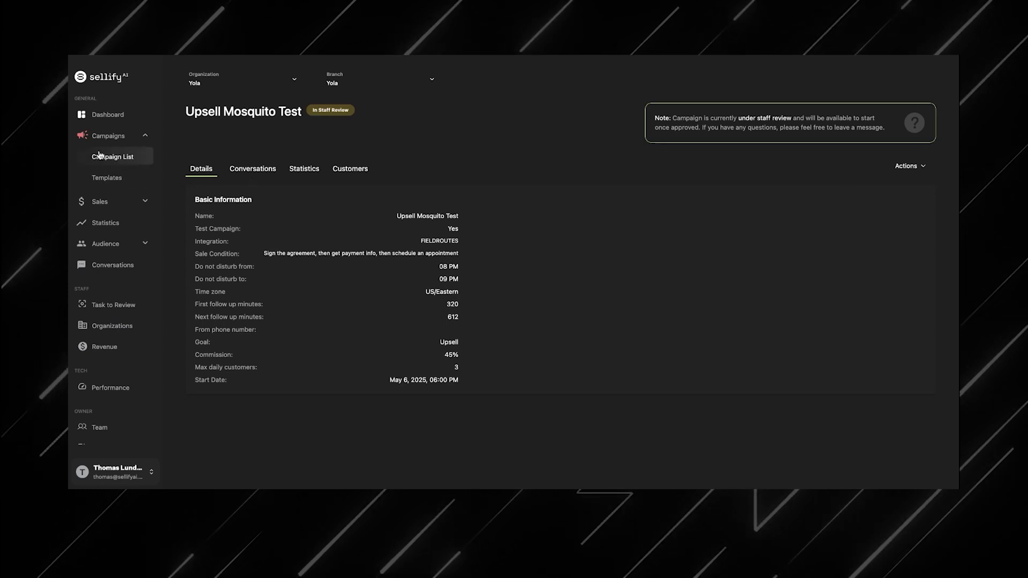
left_click(891, 154)
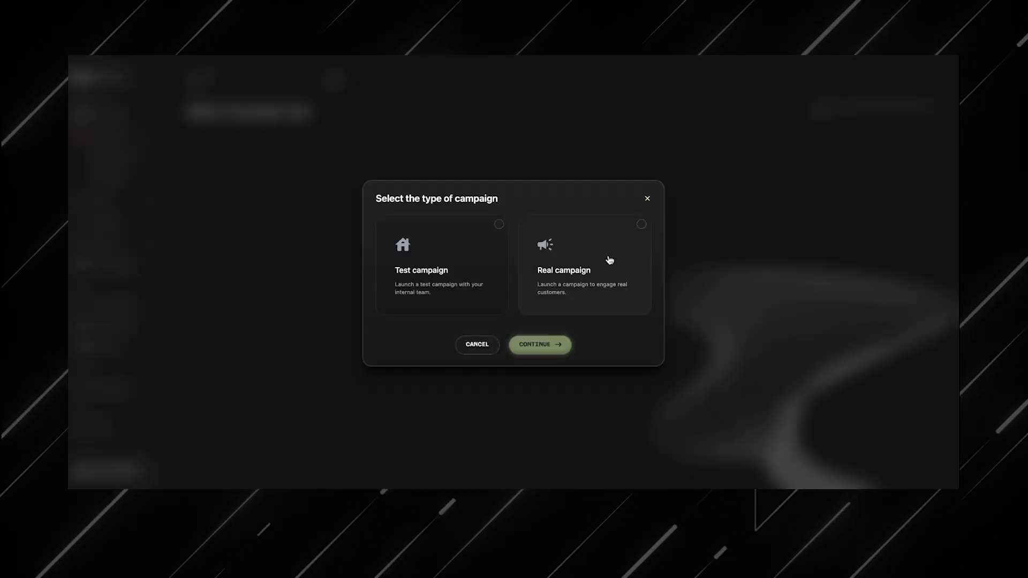
left_click(604, 265)
left_click(565, 344)
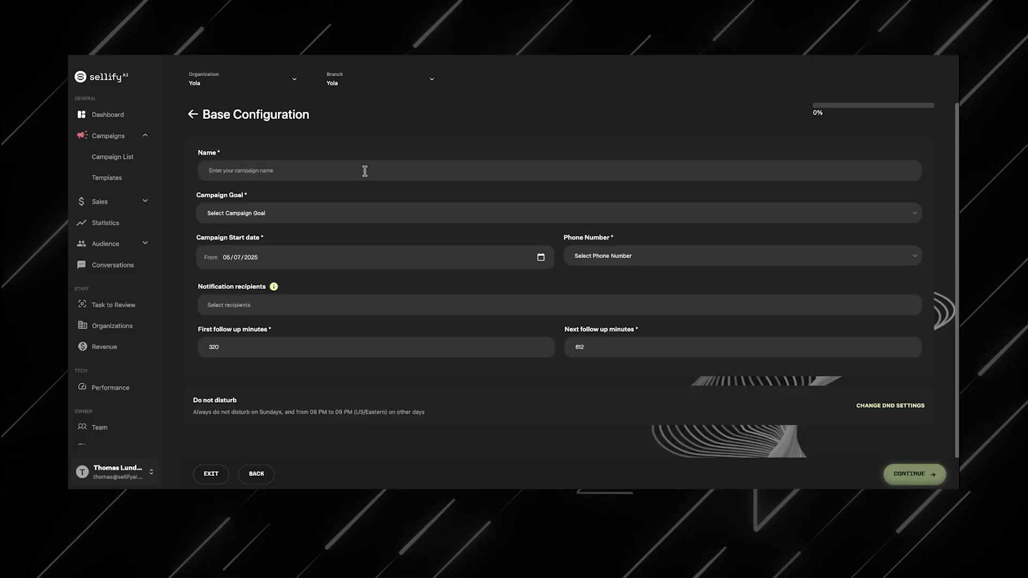
left_click(365, 170)
type("Upsell")
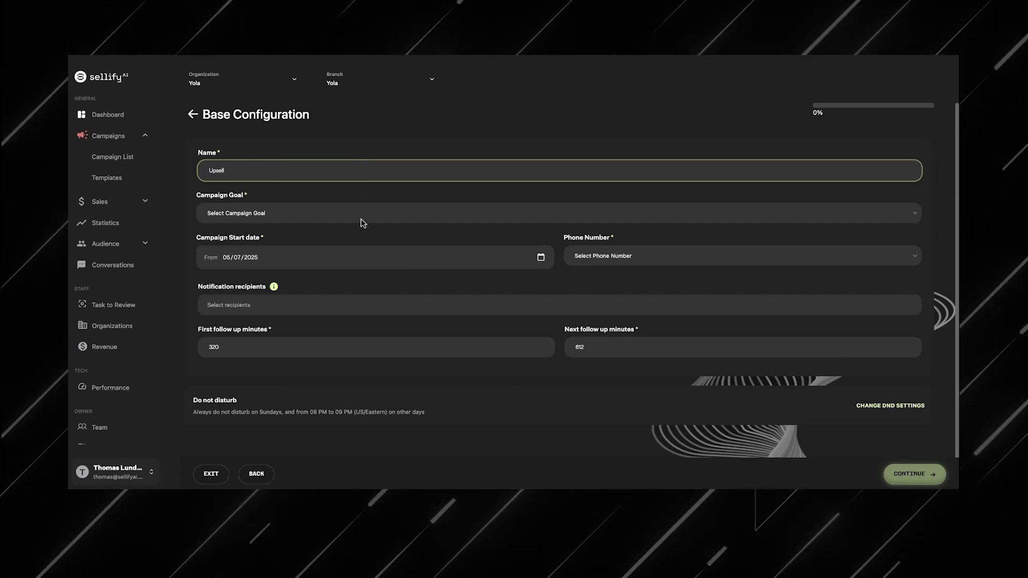
left_click(360, 208)
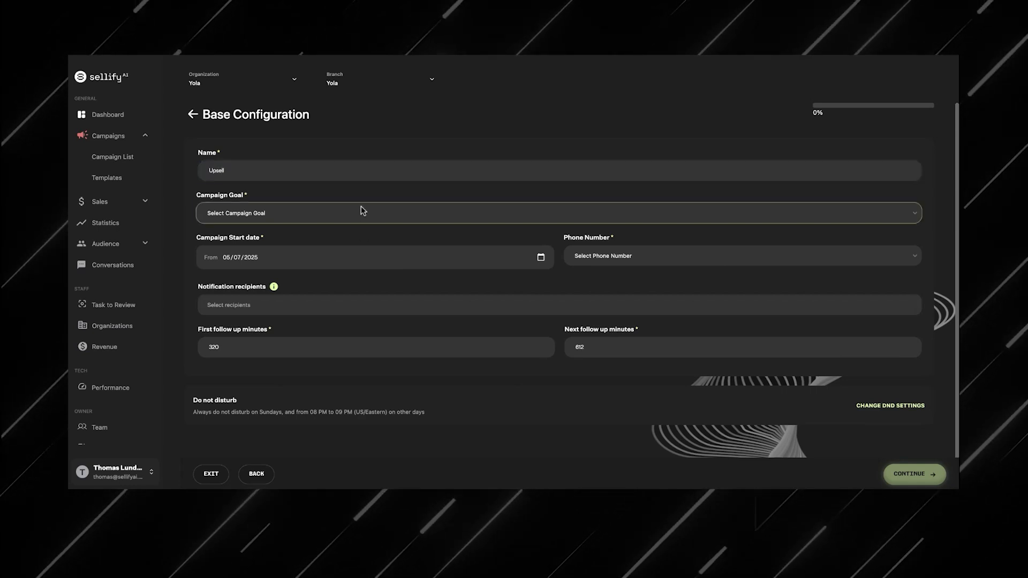
left_click(361, 219)
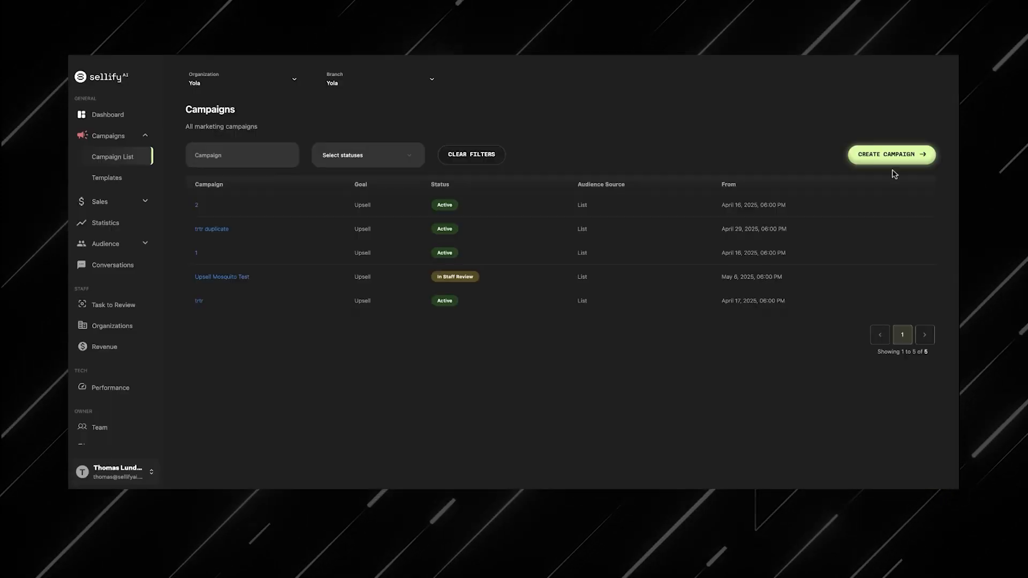
Step: Start a new real campaign with the Upsell Customers goal and the Dev Testing 1 verified phone number, then continue
left_click(890, 160)
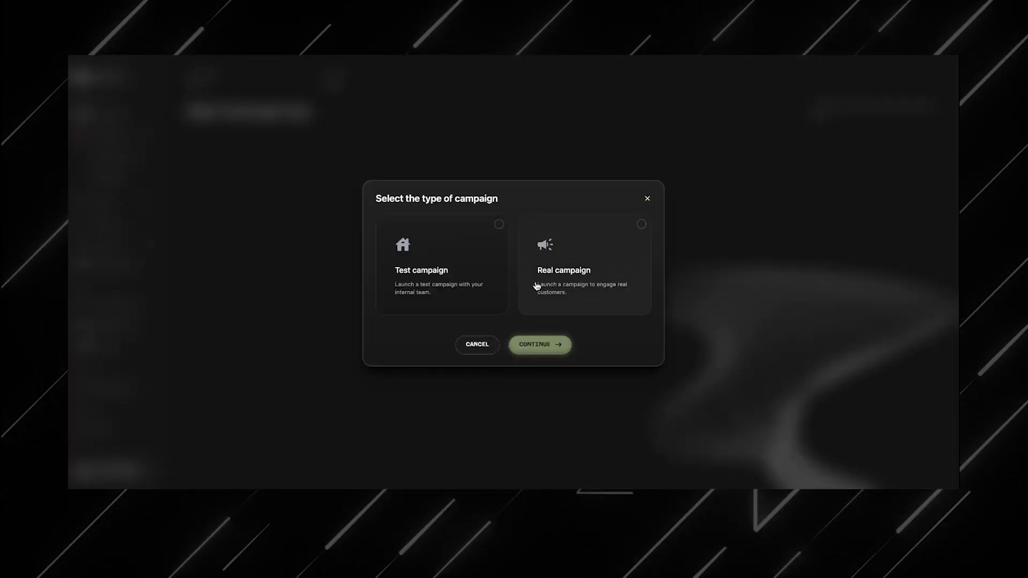
left_click(584, 285)
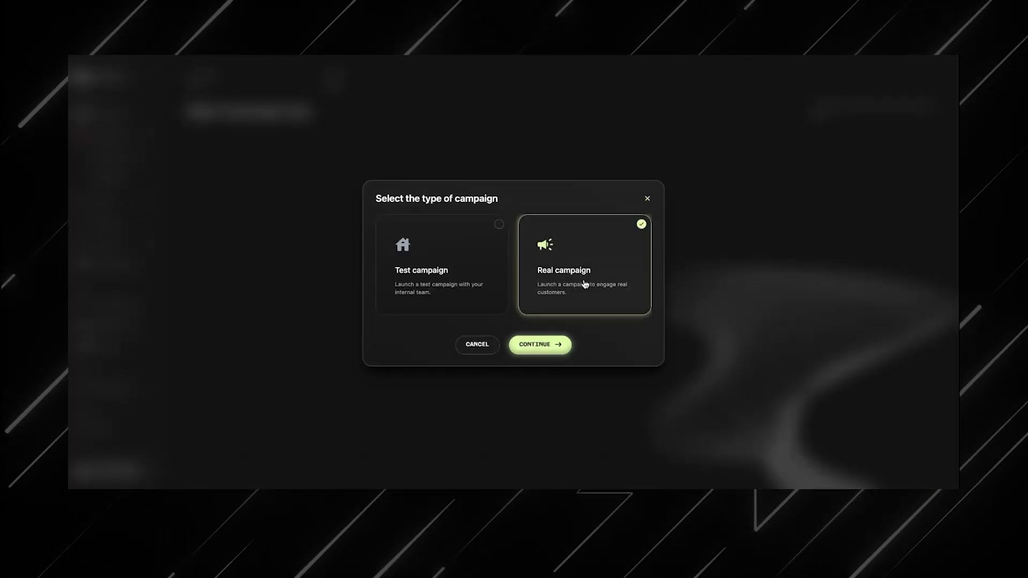
left_click(551, 349)
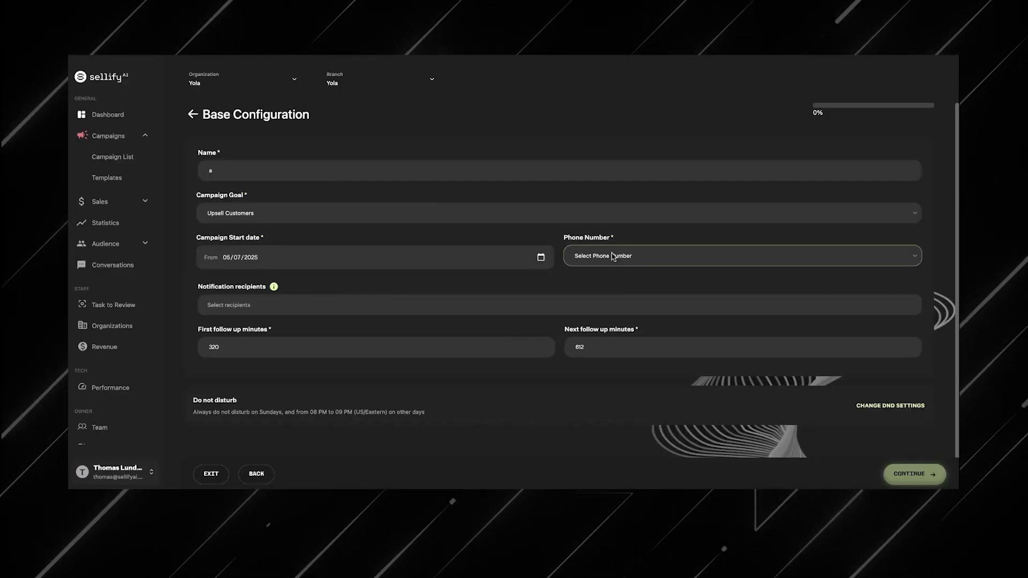
left_click(612, 254)
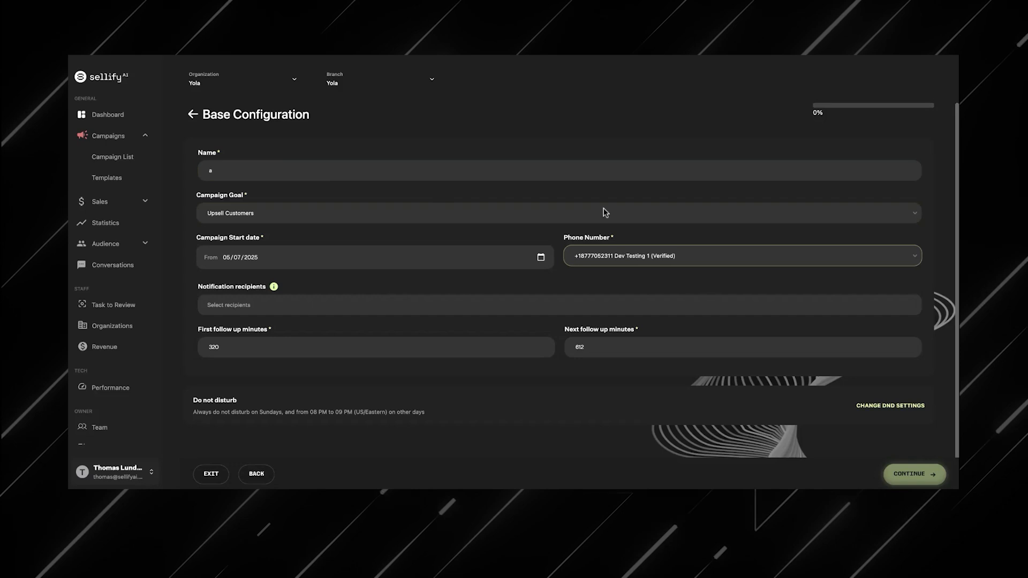
left_click(605, 197)
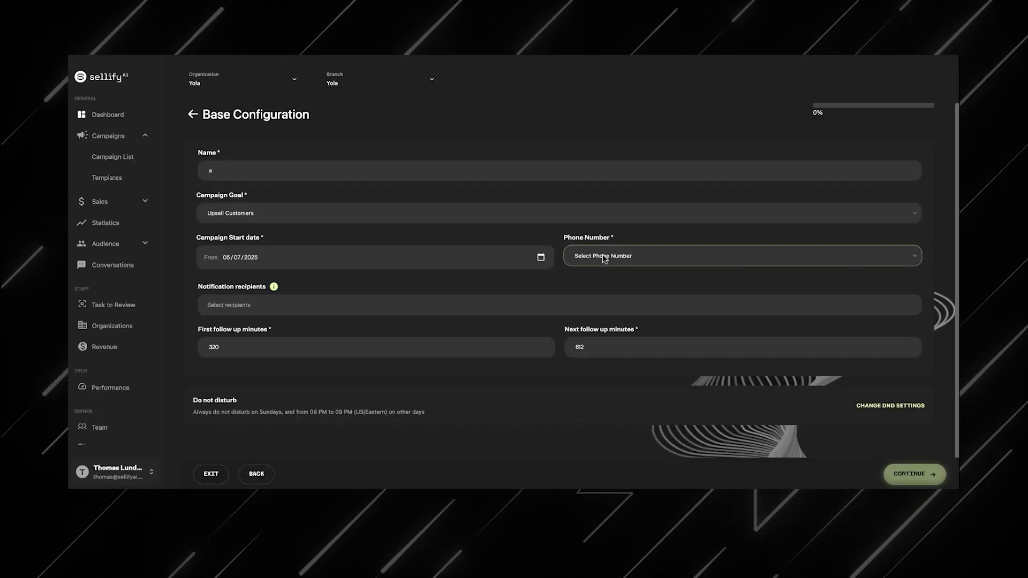
left_click(602, 255)
left_click(594, 278)
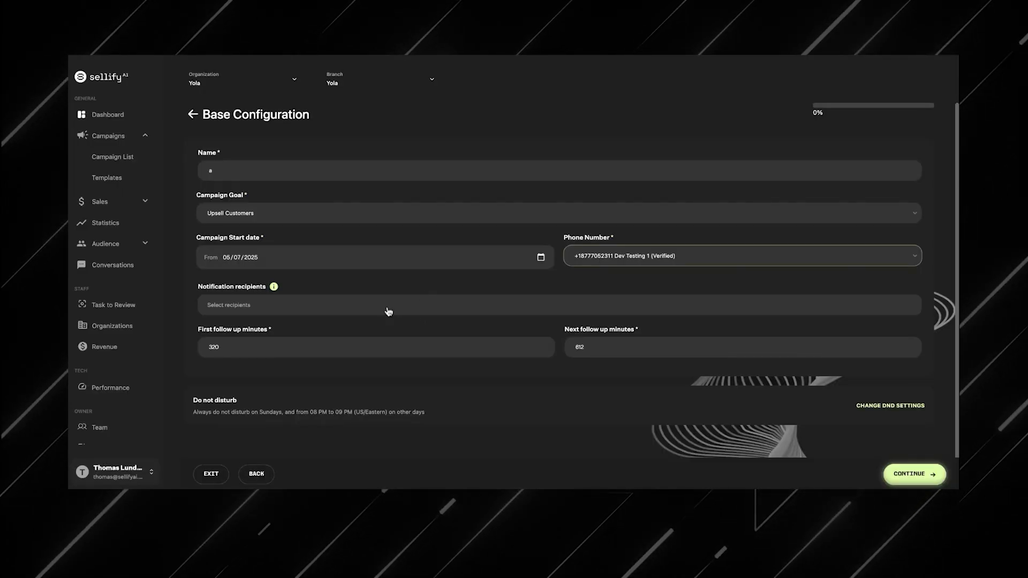
left_click(909, 475)
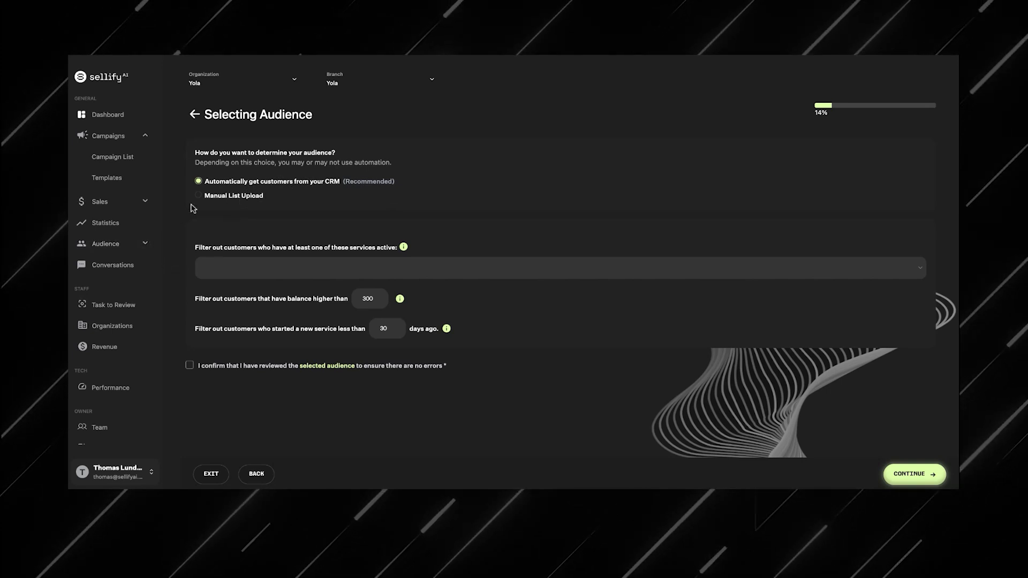
Step: Filter out customers with active DJ Test Mosquito Service, Mosquito Service, MosquitoRecCharge or MosquitoTest services
left_click(142, 246)
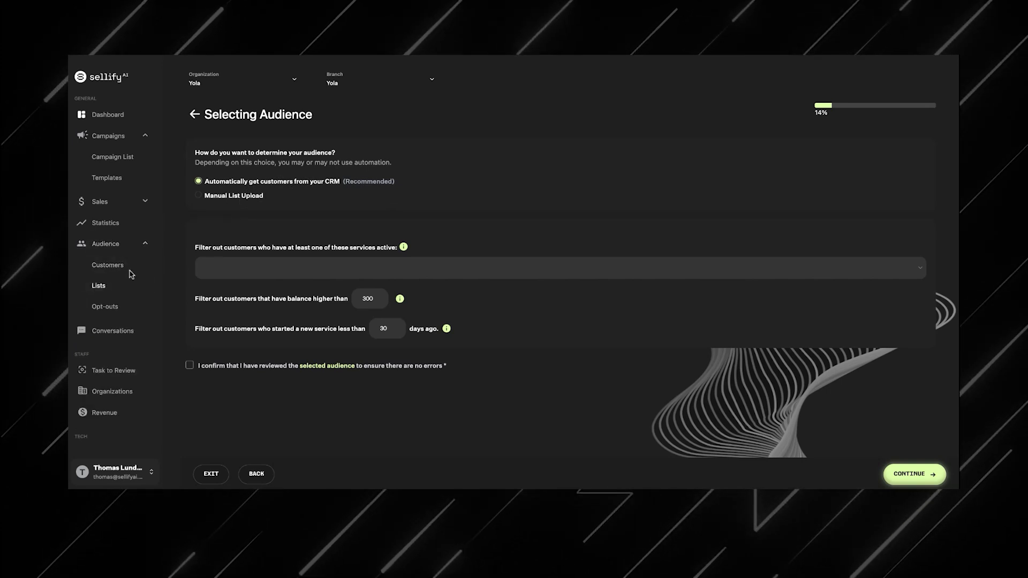
left_click(142, 242)
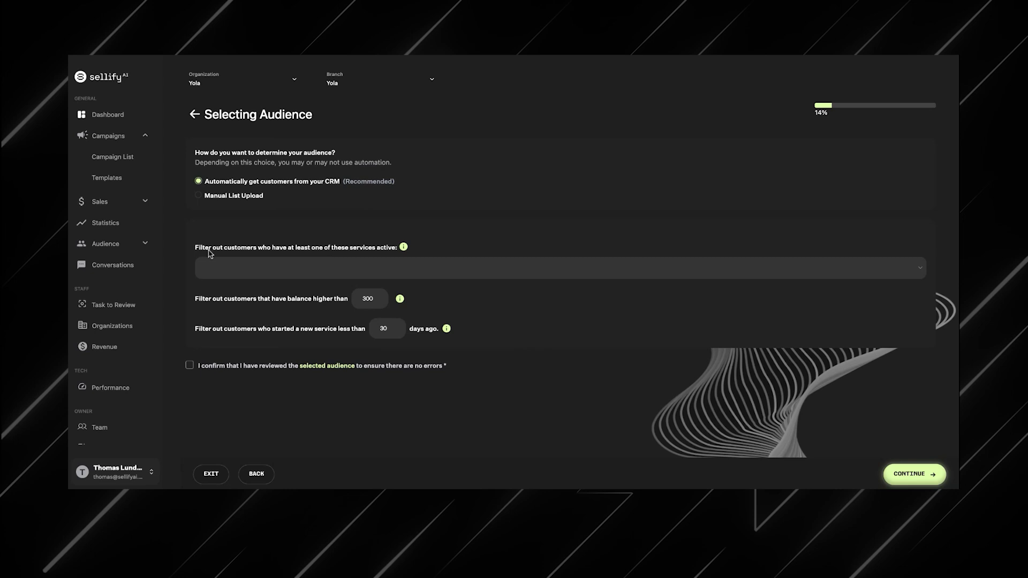
left_click(295, 267)
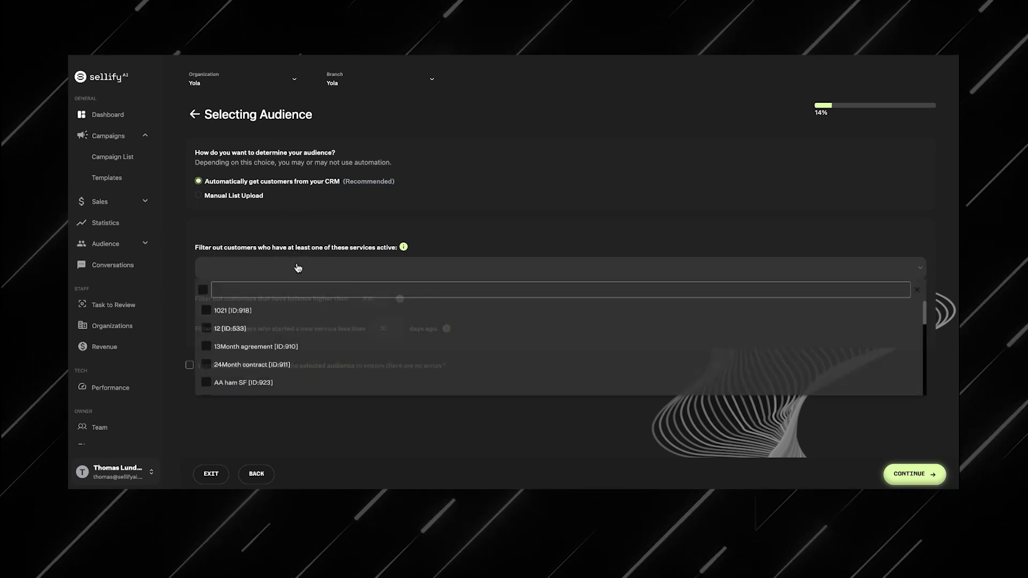
type("mos")
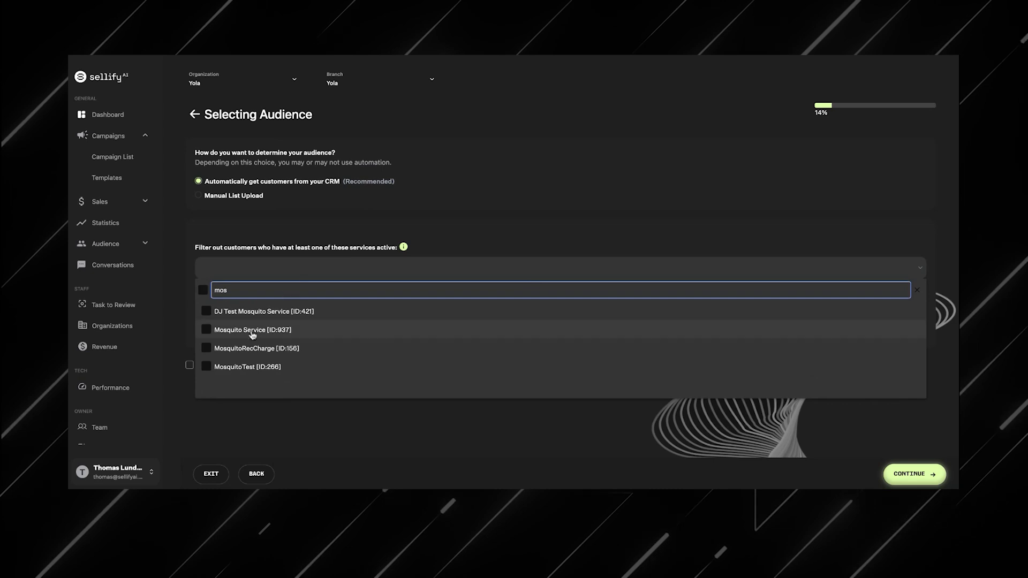
left_click(206, 312)
left_click(206, 330)
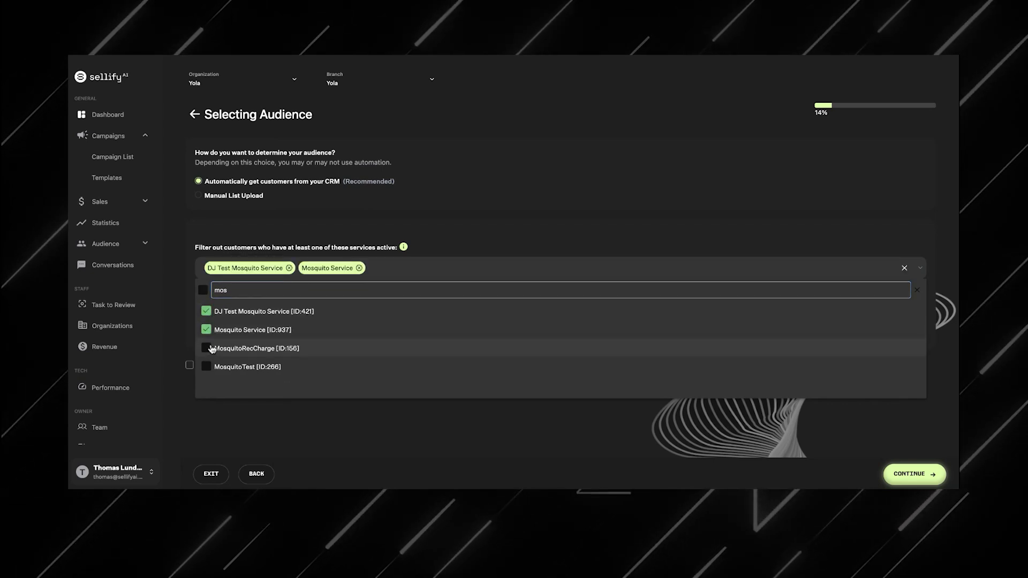
left_click(206, 348)
left_click(207, 366)
left_click(370, 228)
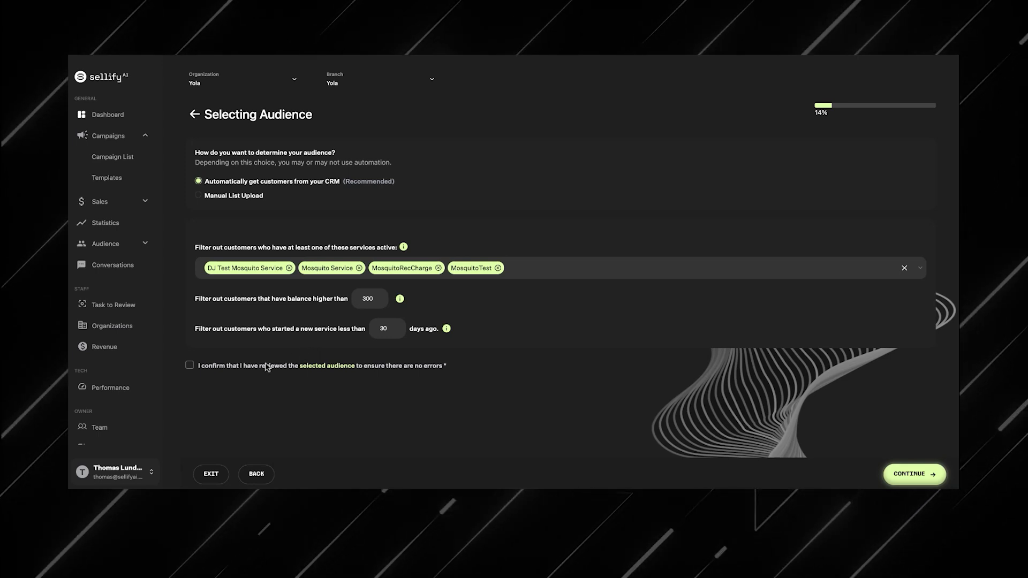
Step: Preview the selected CRM audience, then confirm that the selected audience has been reviewed
left_click(325, 367)
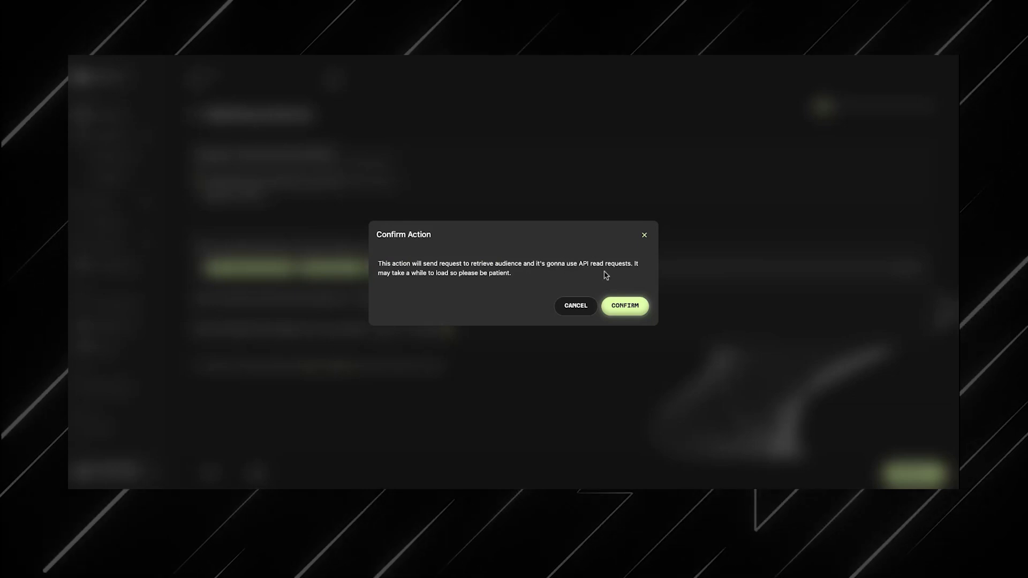
left_click(627, 307)
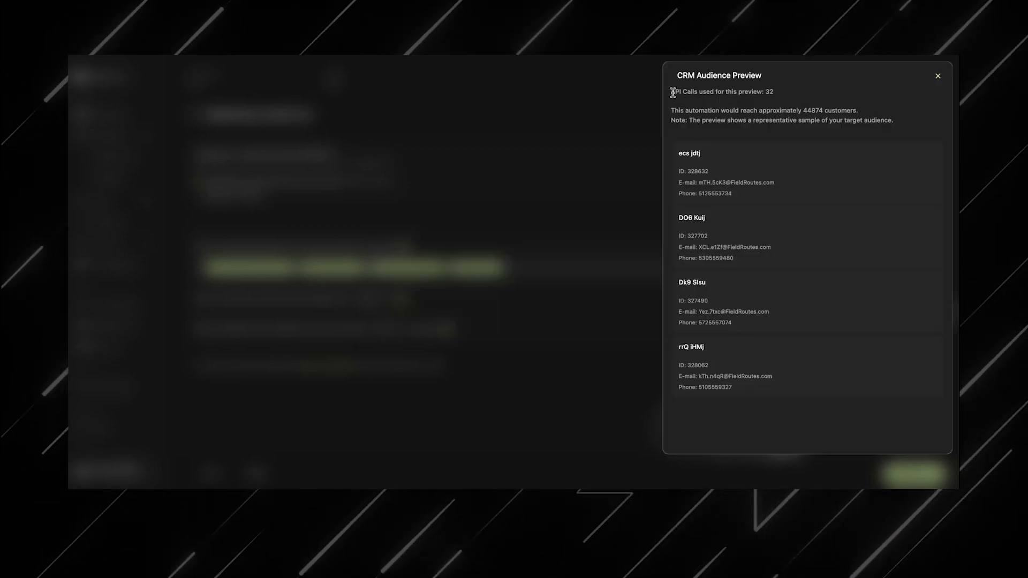
left_click_drag(672, 92, 760, 207)
left_click(757, 437)
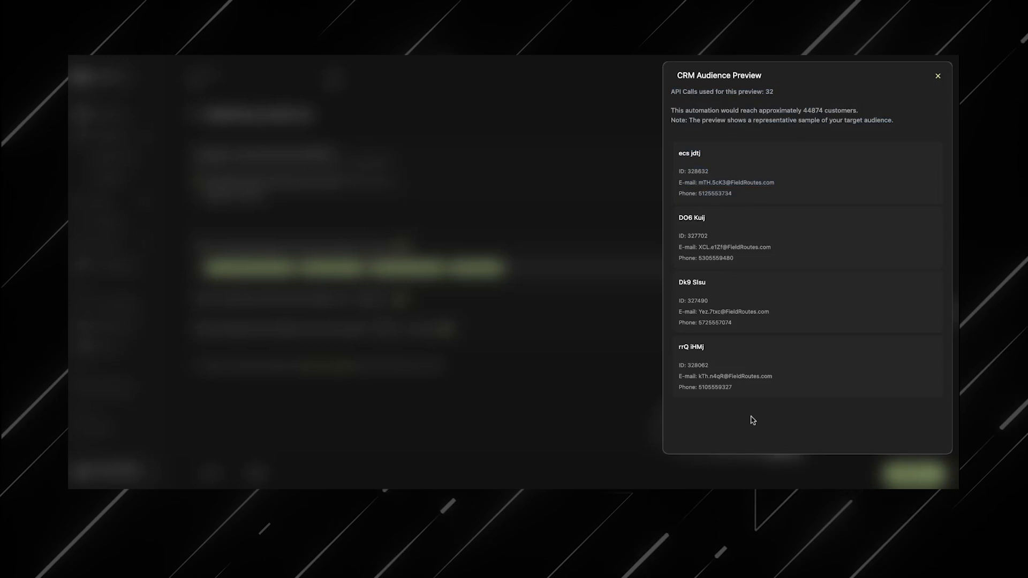
left_click(937, 76)
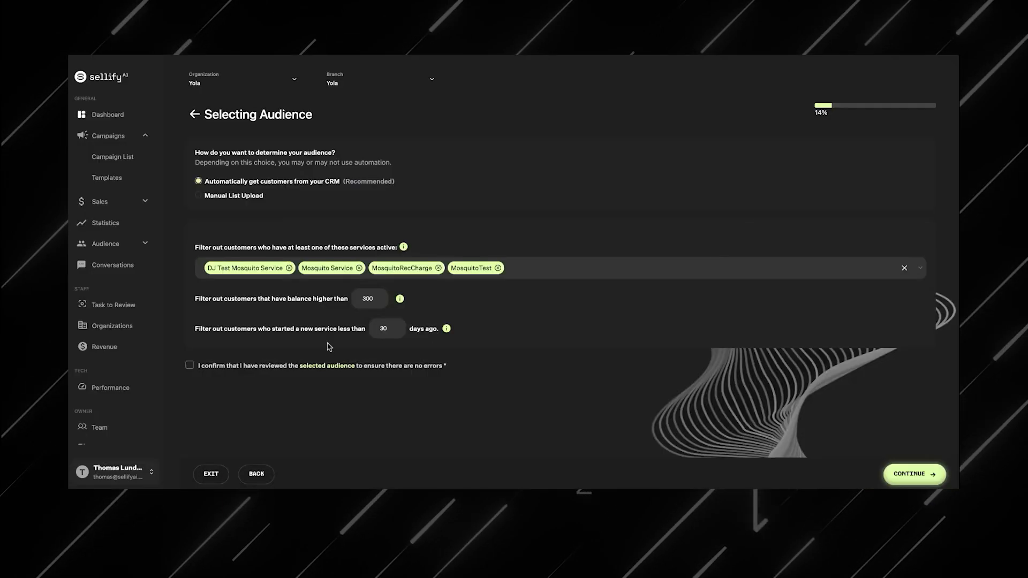
left_click(189, 366)
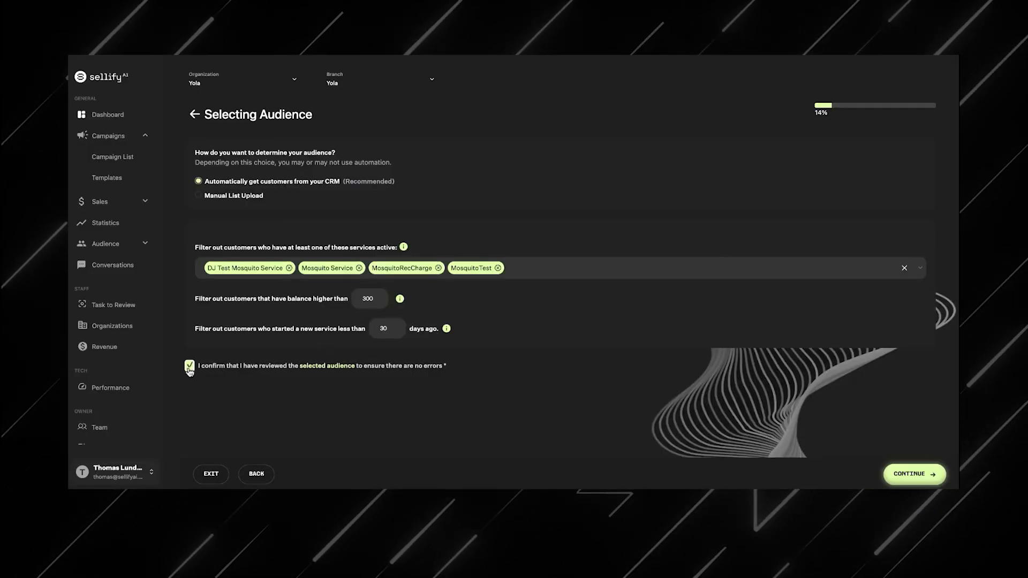
Step: Continue to automation details, make the campaign seasonal and choose March, April, May and June as active months
left_click(913, 474)
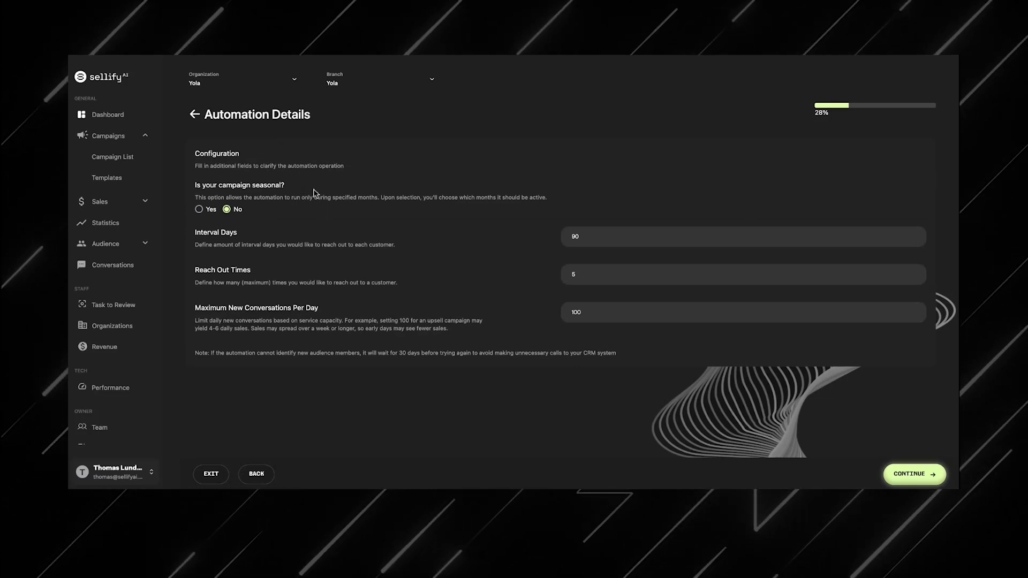
left_click(201, 211)
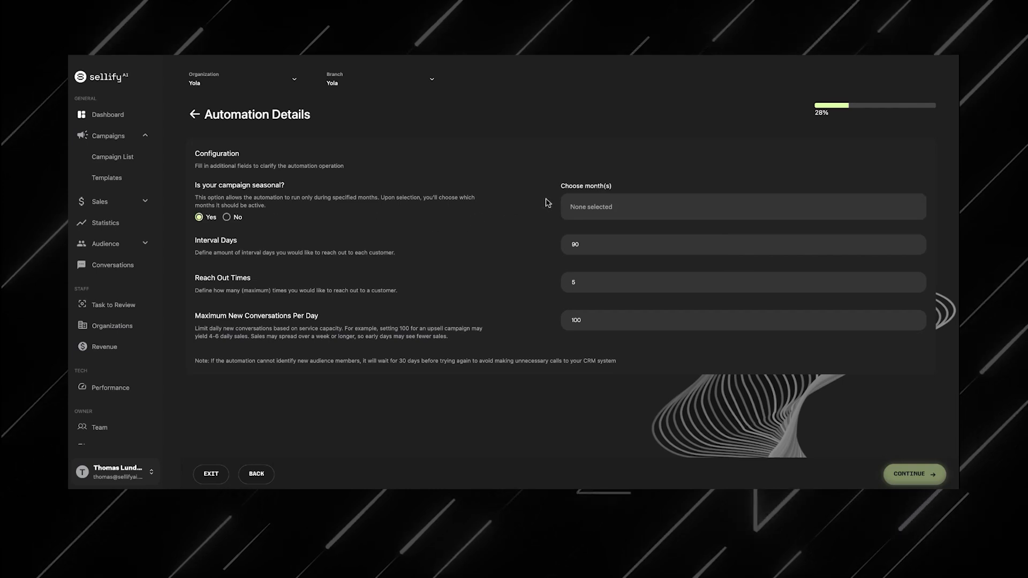
left_click(579, 207)
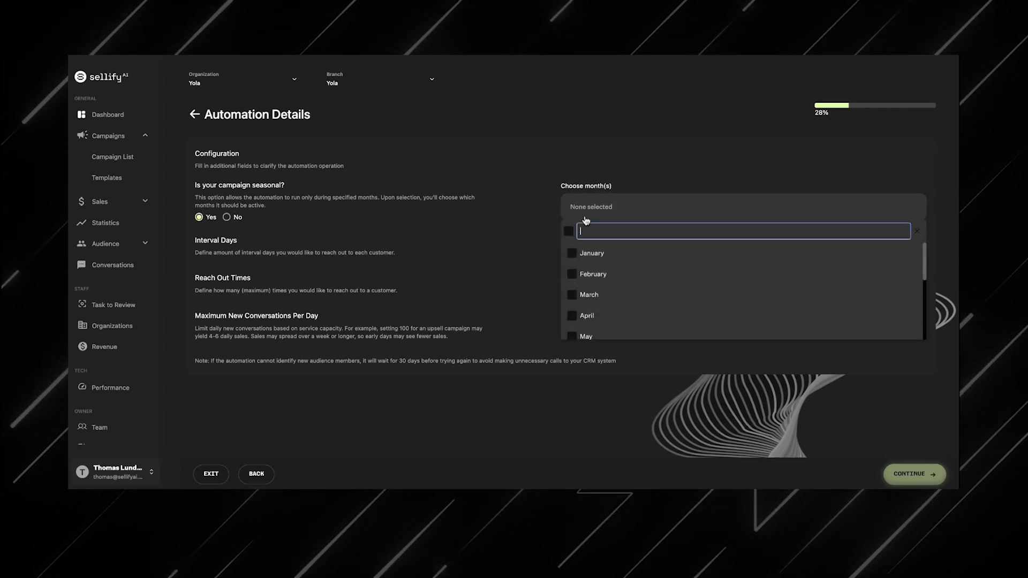
left_click(607, 301)
left_click(607, 315)
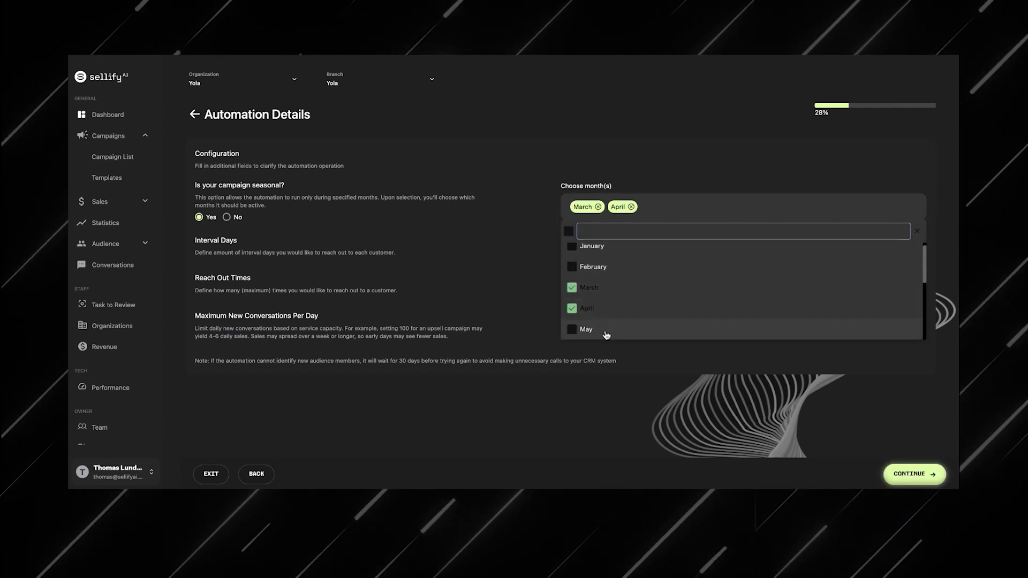
left_click(606, 336)
scroll(607, 327, "down", 1)
left_click(606, 324)
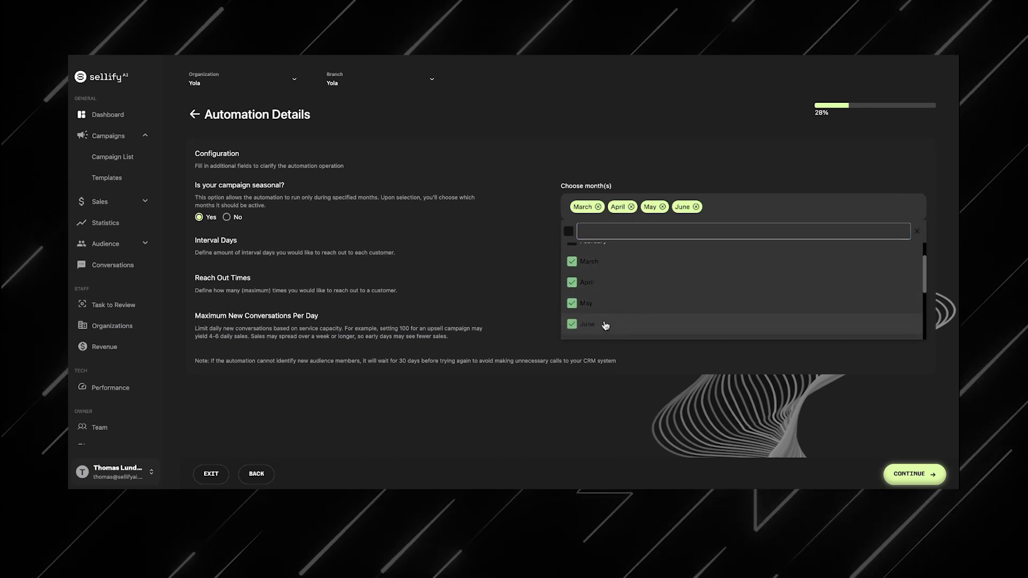
left_click(544, 294)
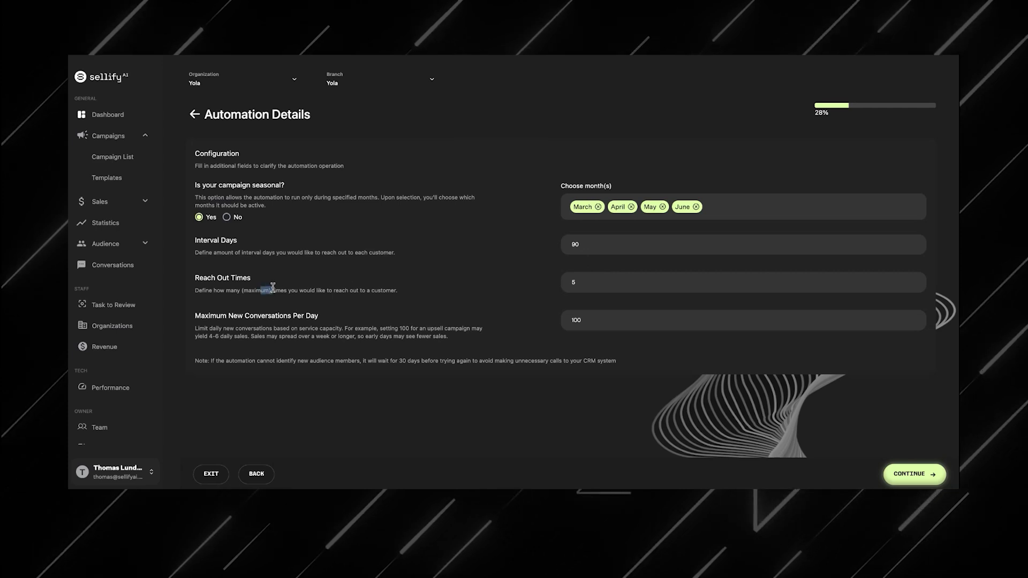
Step: Try raising the maximum new conversations per day, then restore it to 100
left_click_drag(260, 291, 300, 290)
left_click(327, 291)
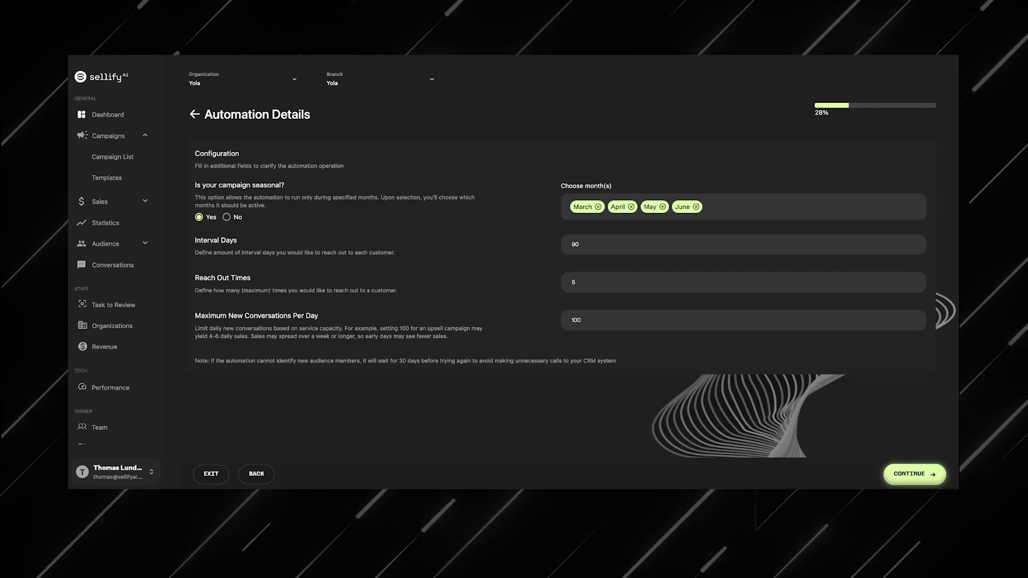
left_click(588, 320)
type("00")
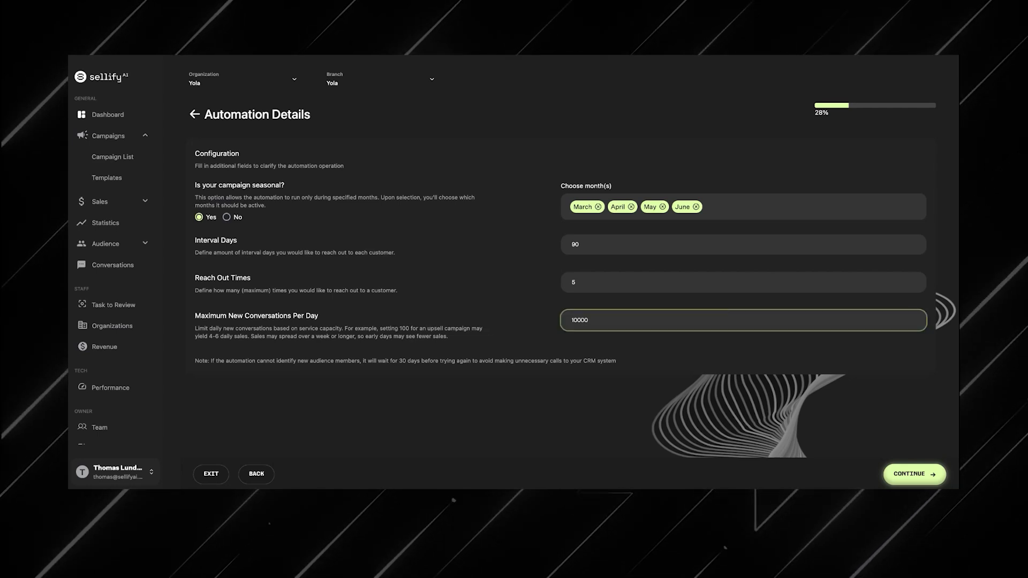
left_click(582, 354)
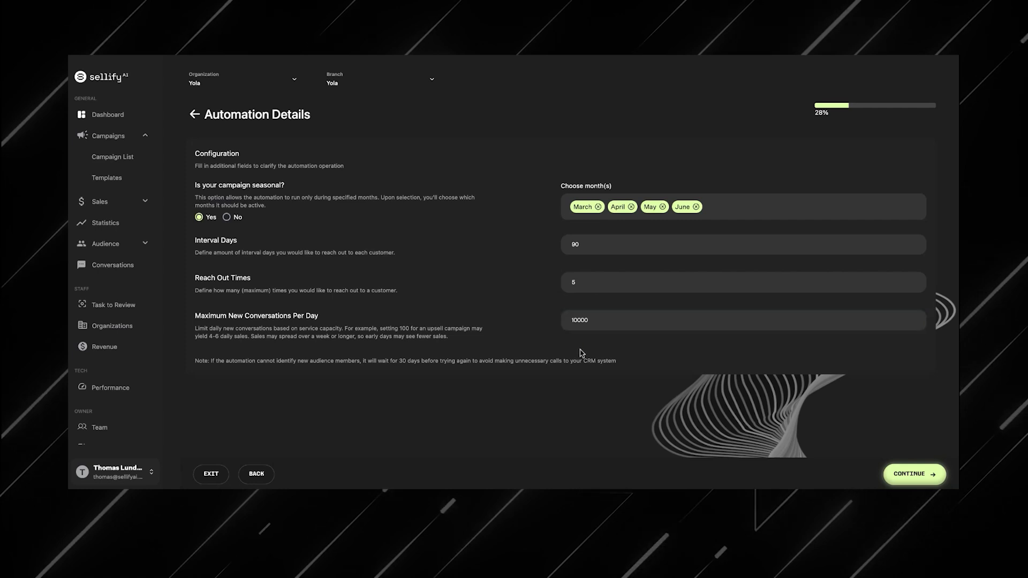
left_click(605, 321)
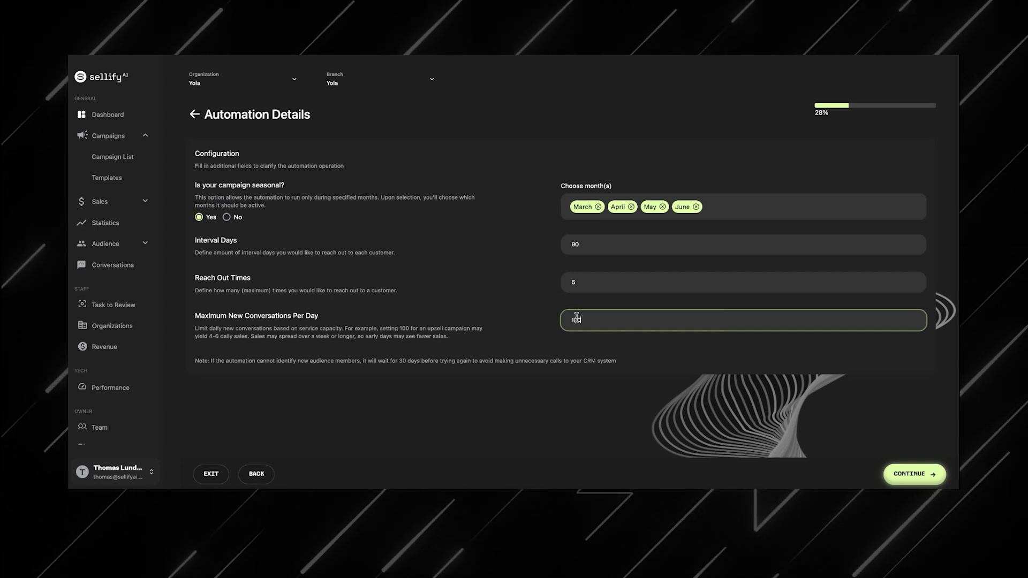
left_click(595, 346)
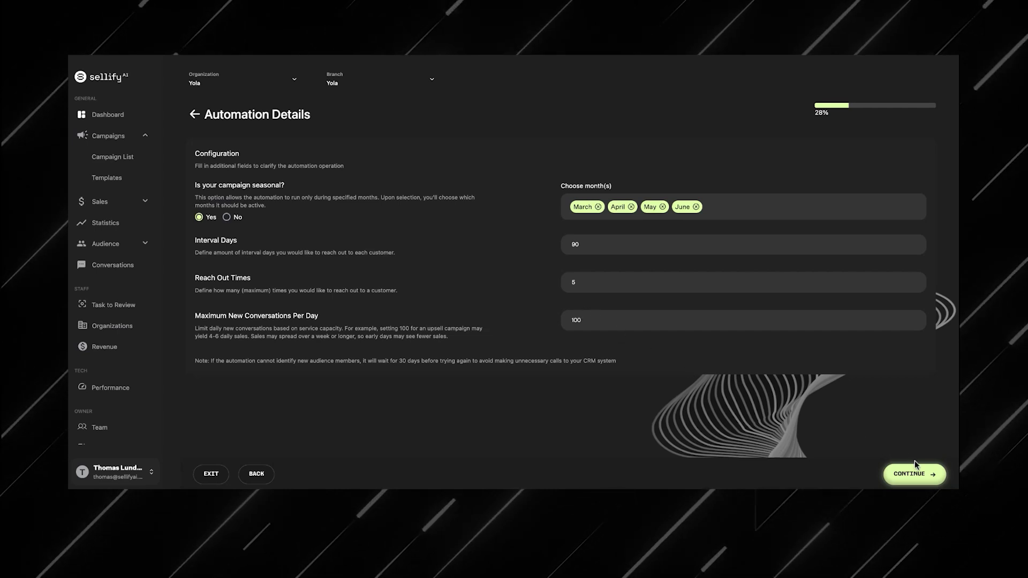
Step: Continue to closing sales and set the CRM service to Mosquito Service
left_click(910, 474)
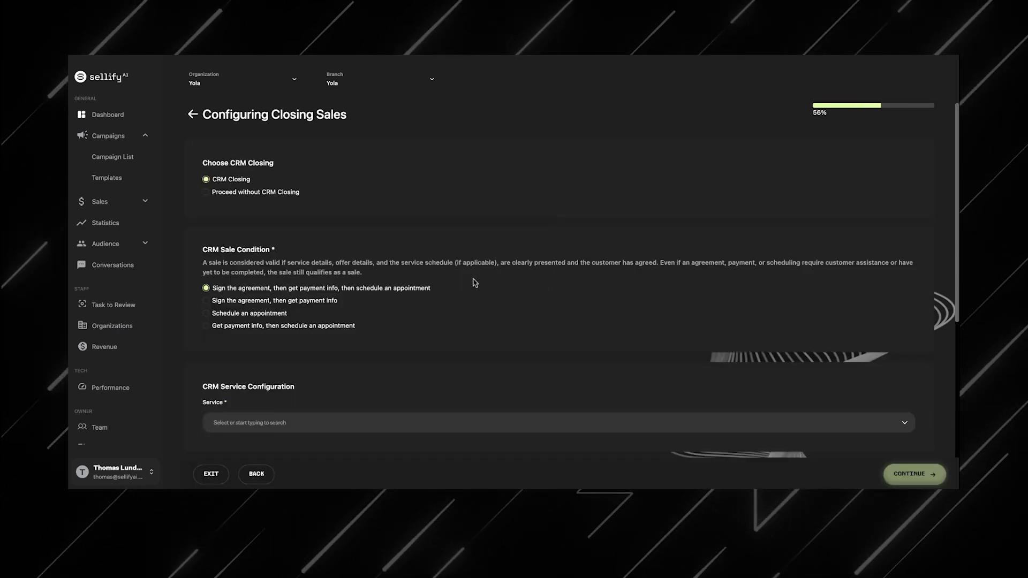
scroll(473, 280, "down", 5)
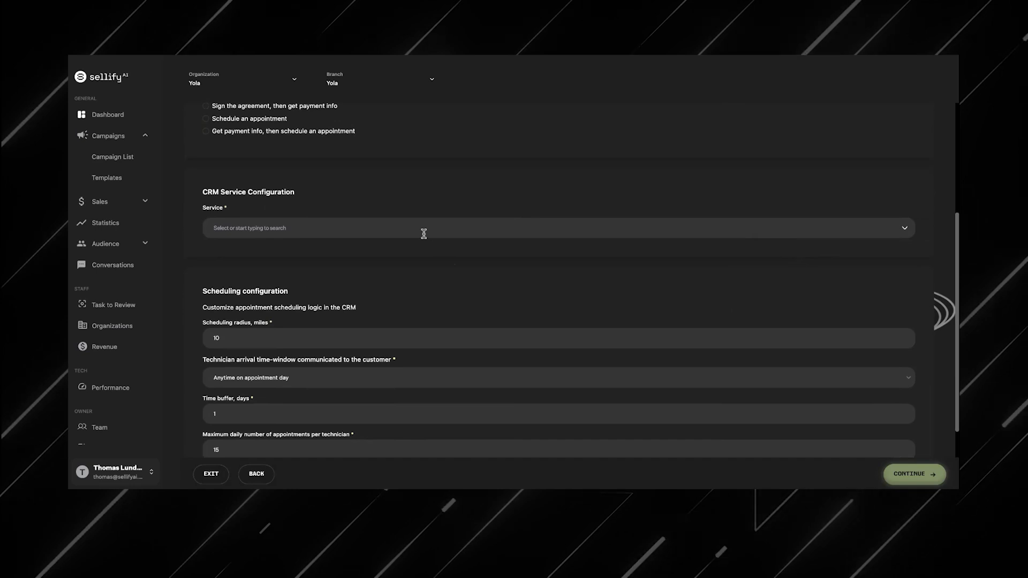
left_click(616, 234)
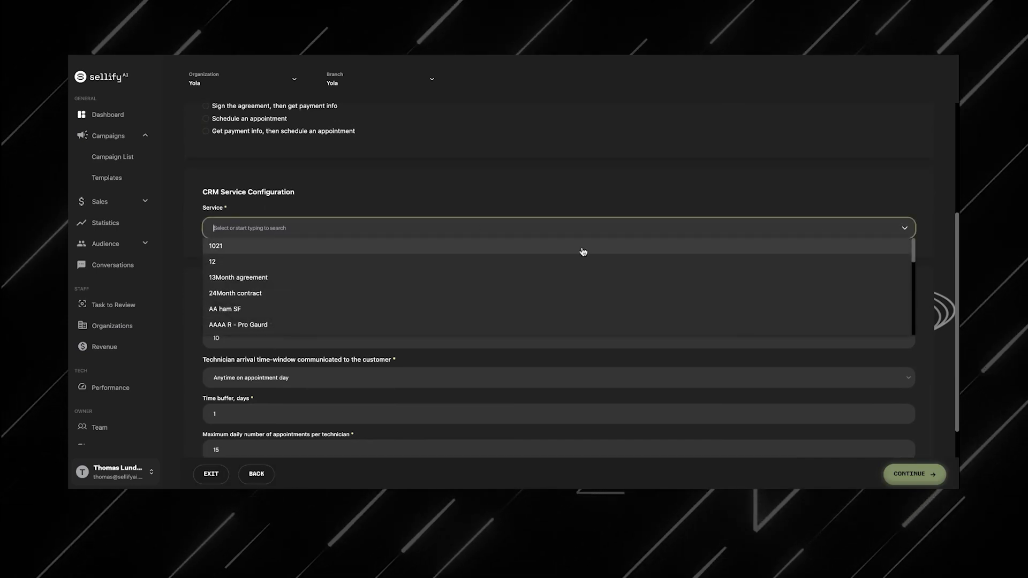
left_click(576, 293)
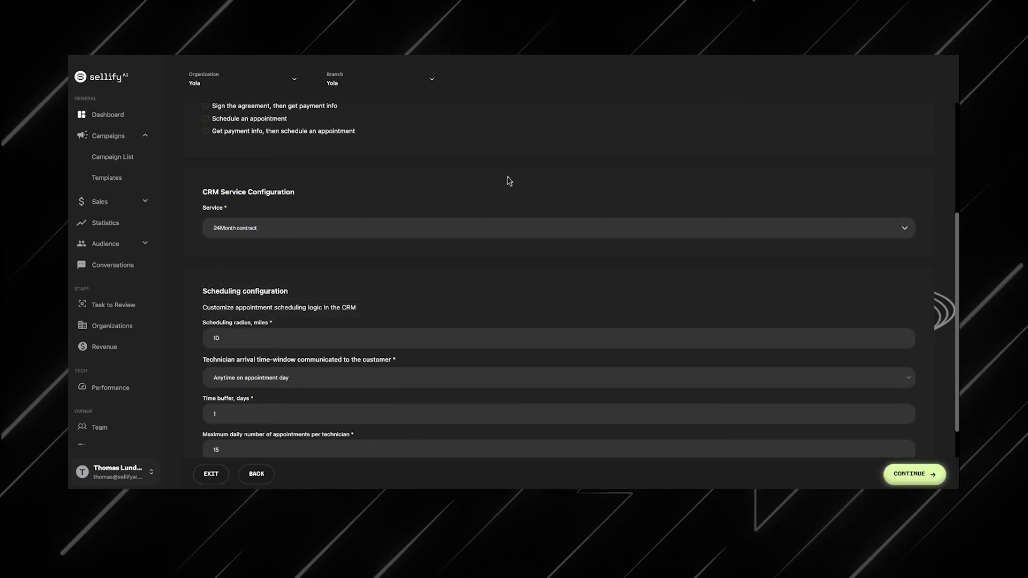
scroll(509, 180, "down", 2)
left_click_drag(517, 131, 149, 111)
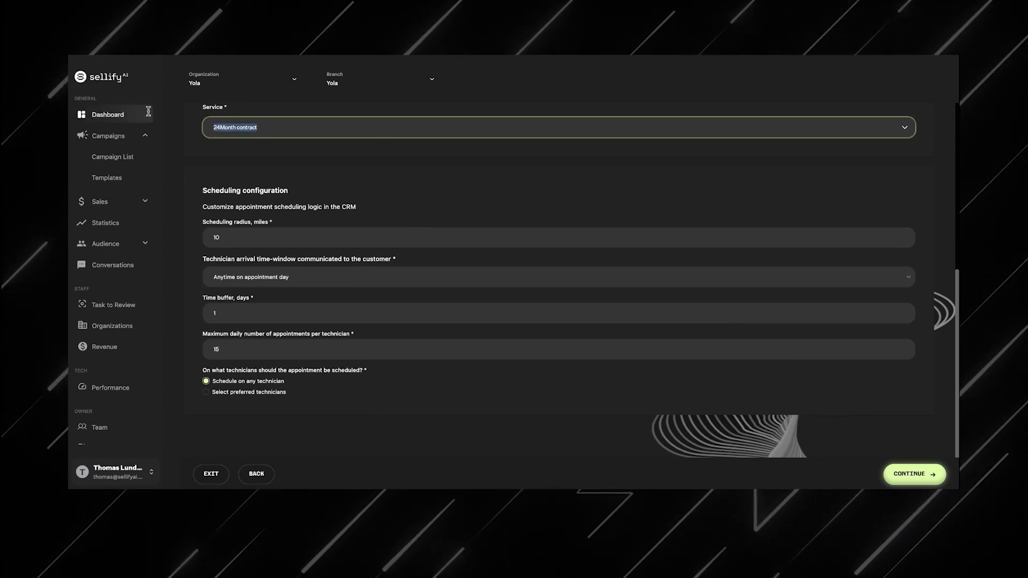
type("mosquit")
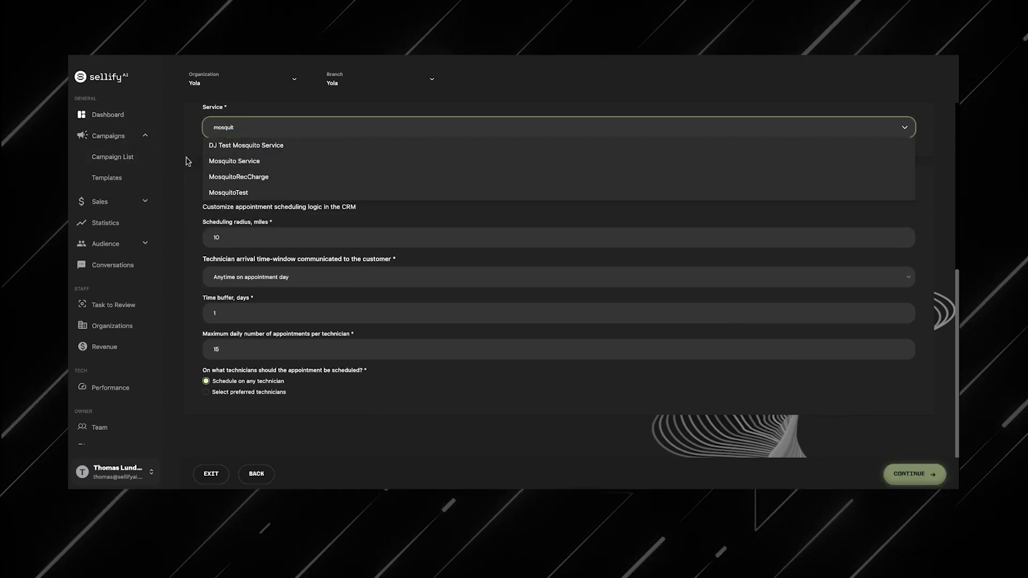
left_click(225, 161)
left_click(277, 173)
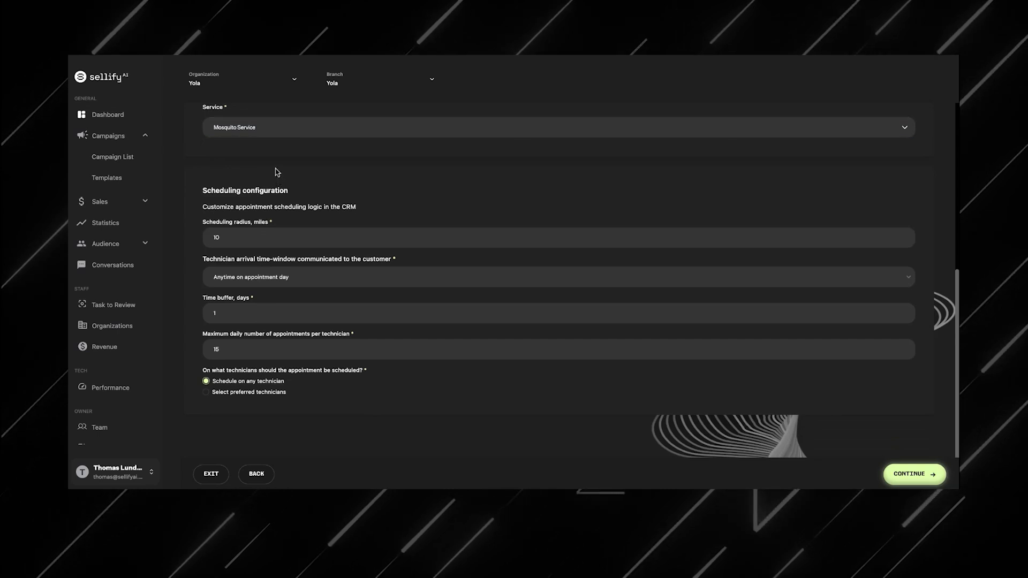
Step: Set the technician arrival time-window to 2 hour arrival time window
scroll(394, 263, "up", 5)
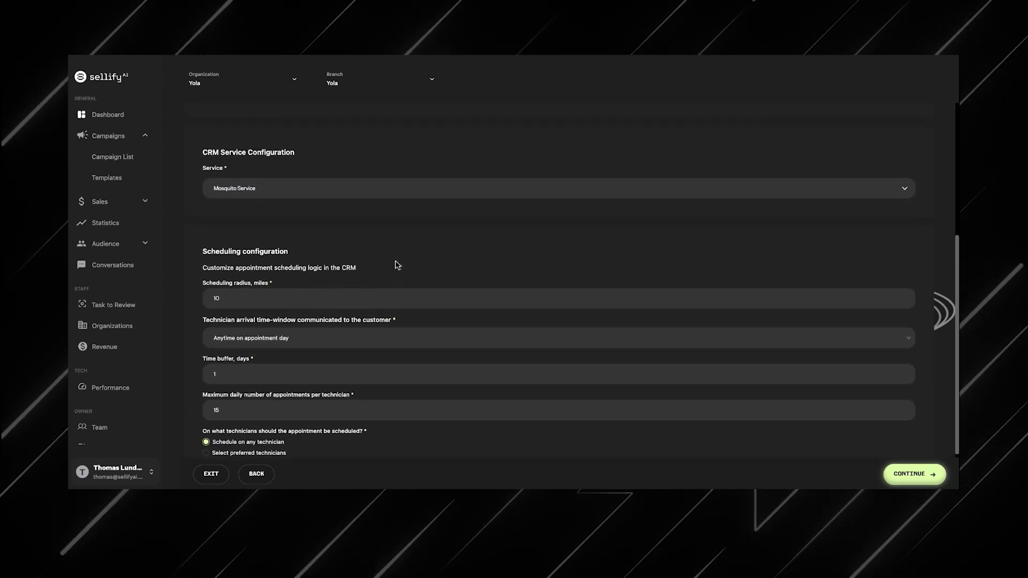
scroll(397, 265, "down", 5)
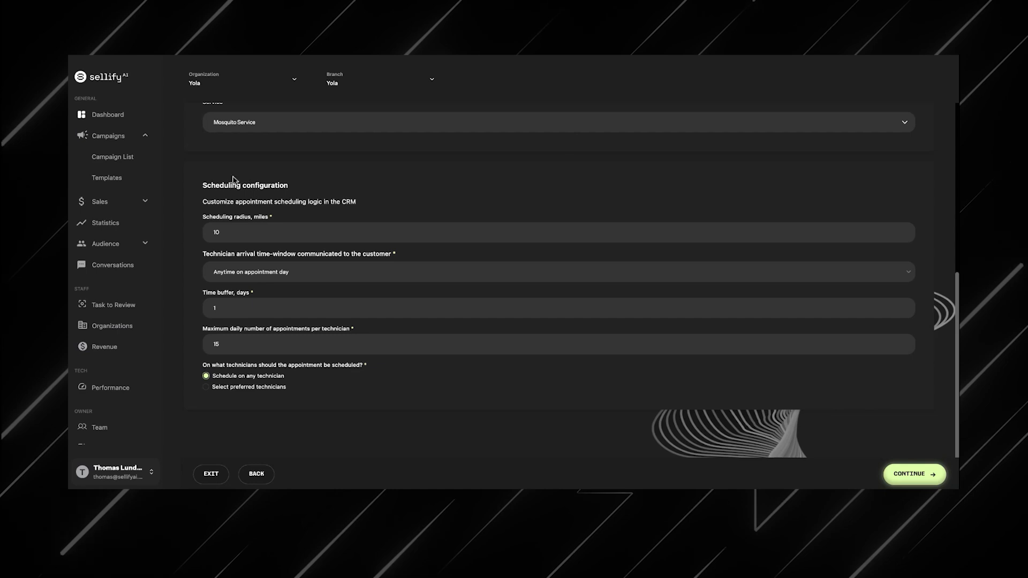
left_click_drag(220, 181, 272, 196)
left_click(292, 231)
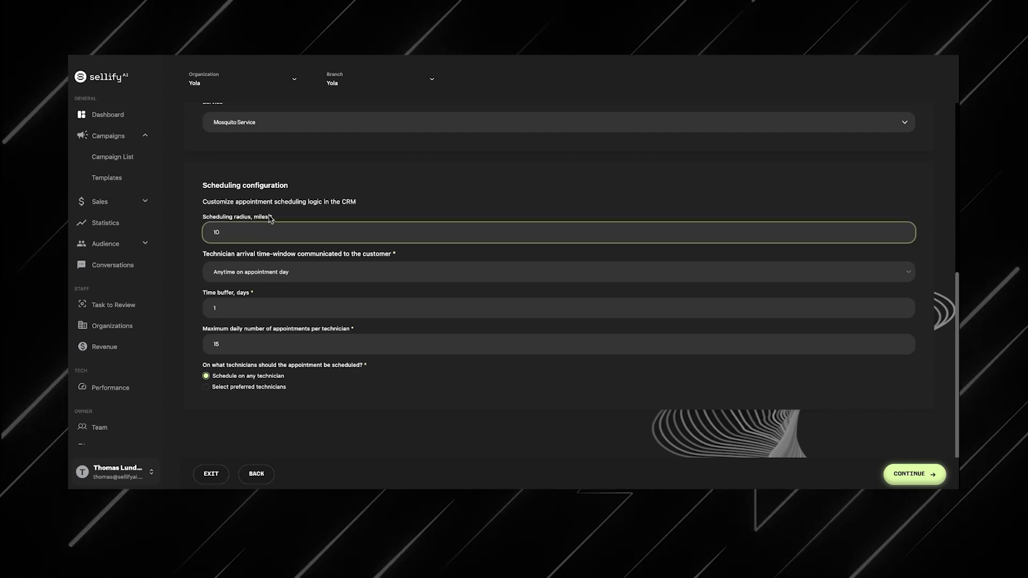
left_click(284, 273)
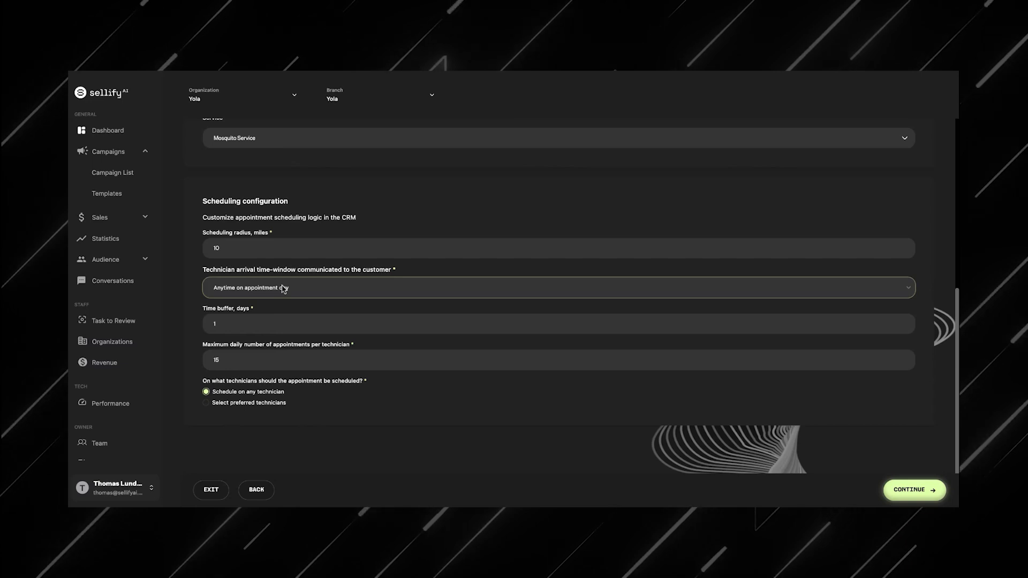
left_click(286, 284)
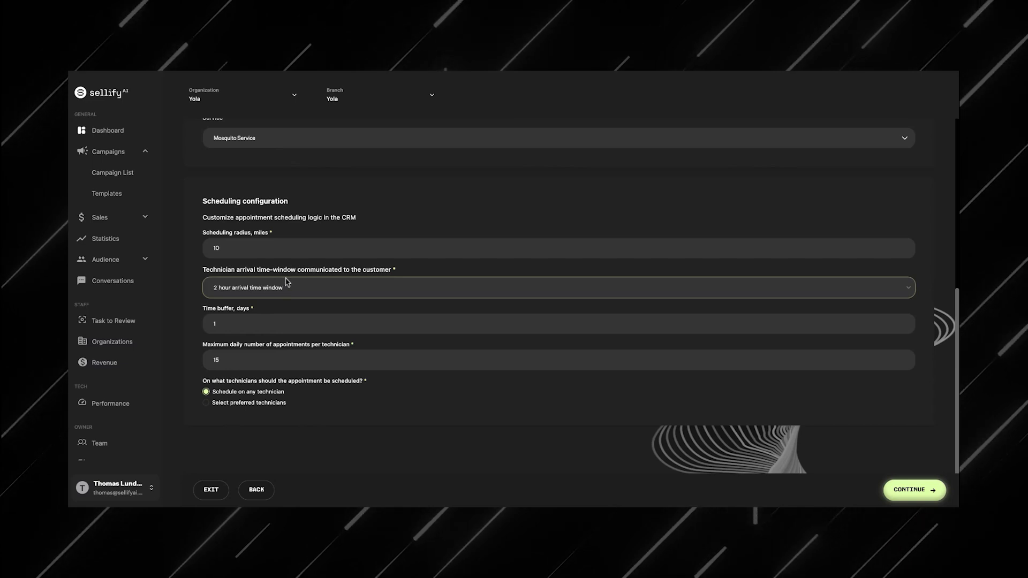
Step: Try a time buffer of 0 days, then set it back to 1
left_click(232, 321)
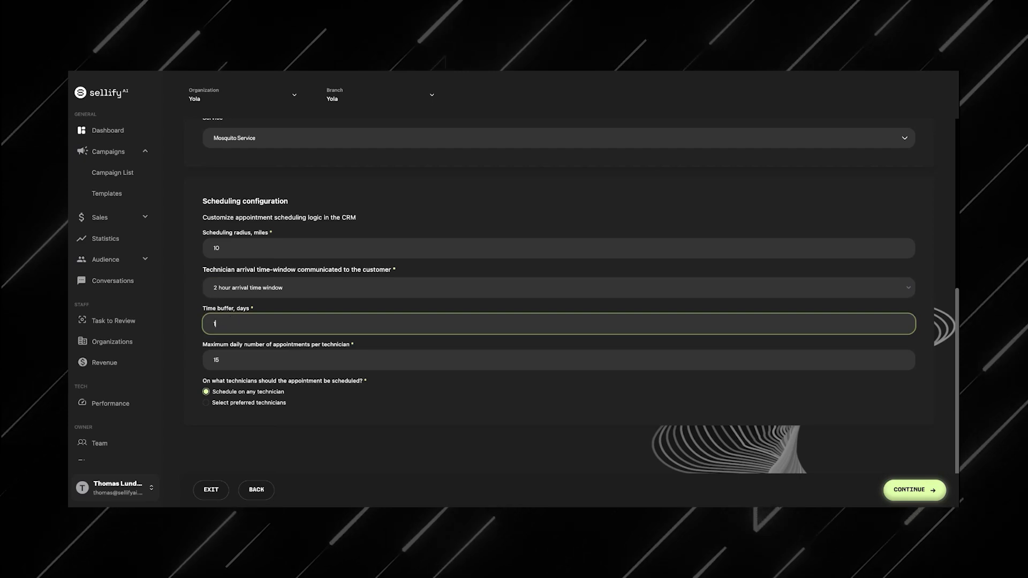
key("BackSpace")
type("0")
key("BackSpace")
type("0")
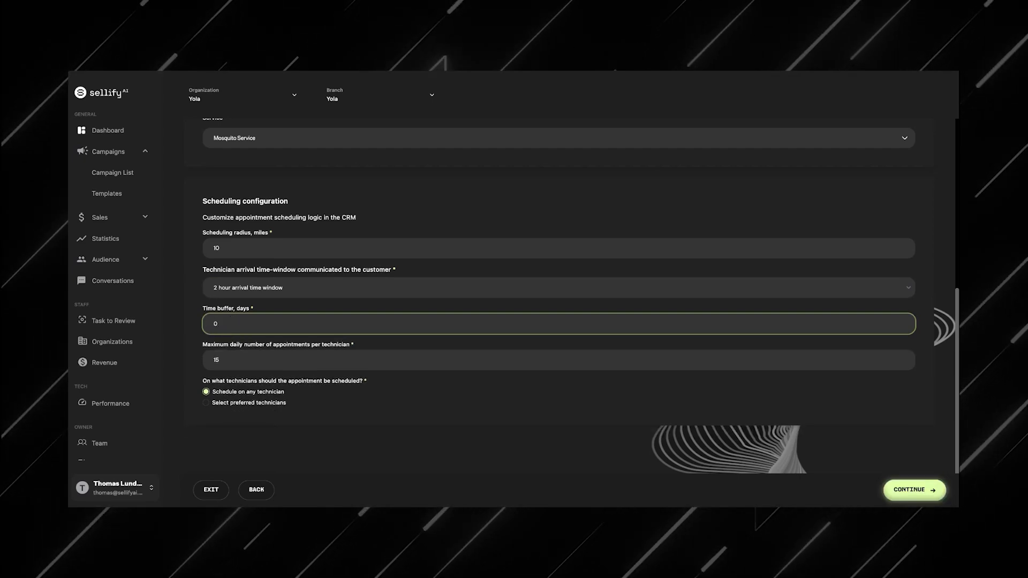
key("BackSpace")
type("1")
Step: Examine the maximum daily appointments per technician setting and technician scheduling options
left_click(274, 302)
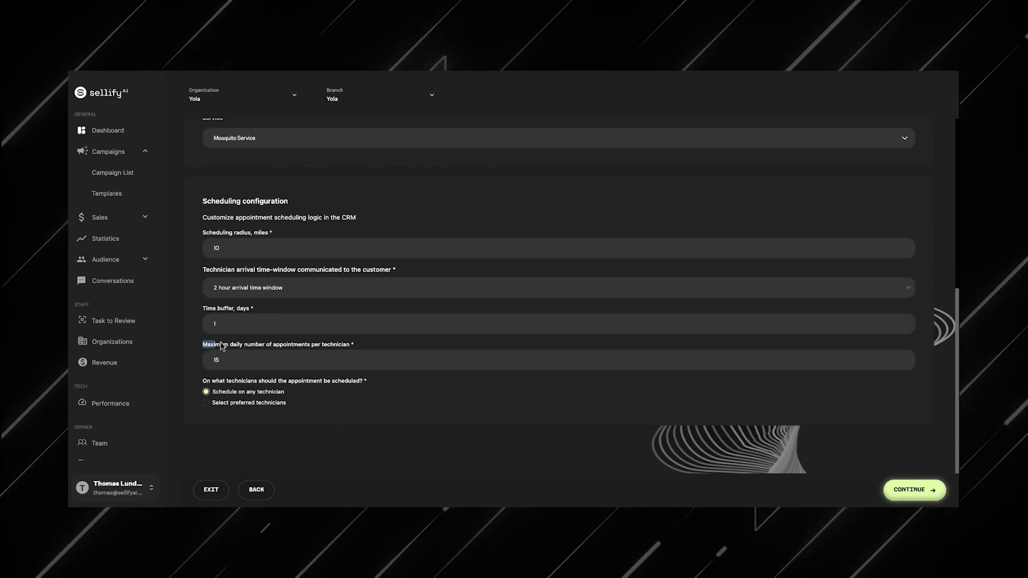
left_click_drag(213, 343, 264, 343)
left_click(275, 339)
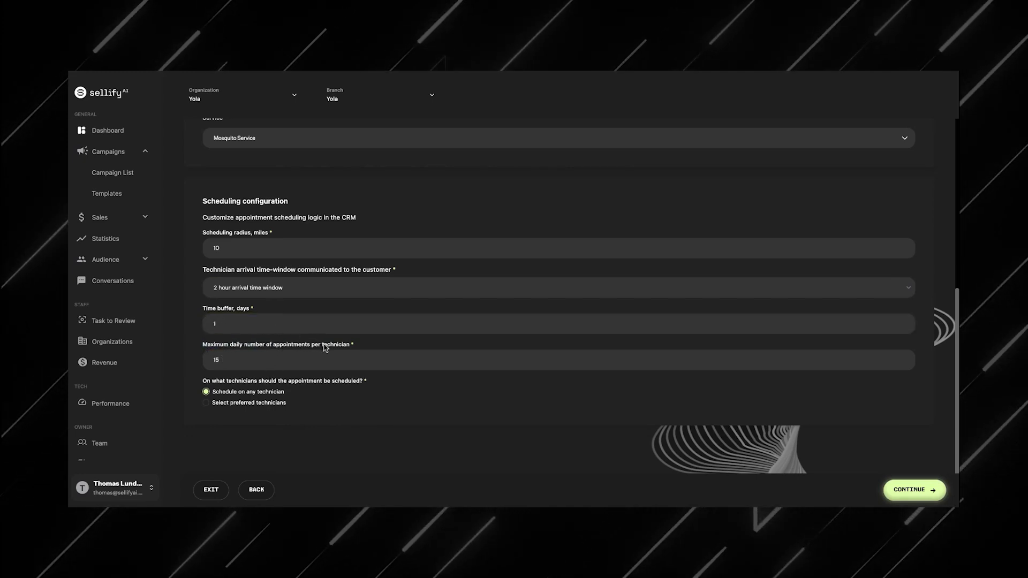
left_click_drag(324, 345, 238, 346)
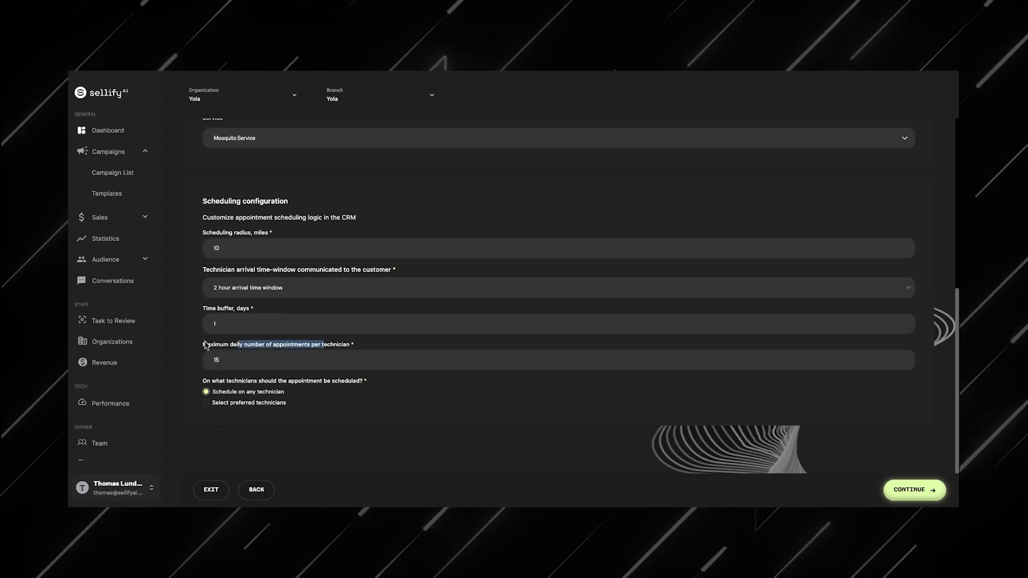
left_click(213, 360)
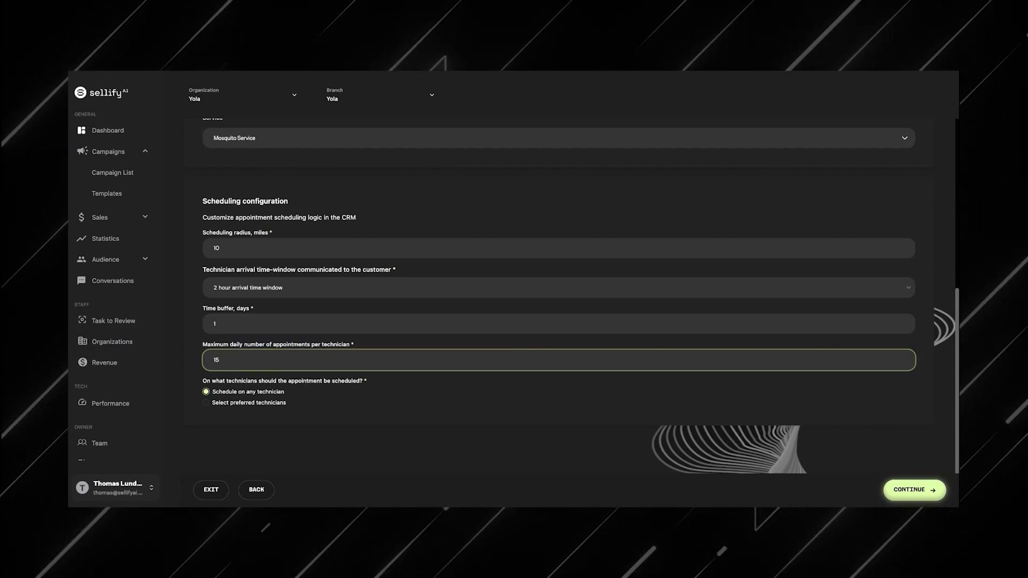
left_click(522, 407)
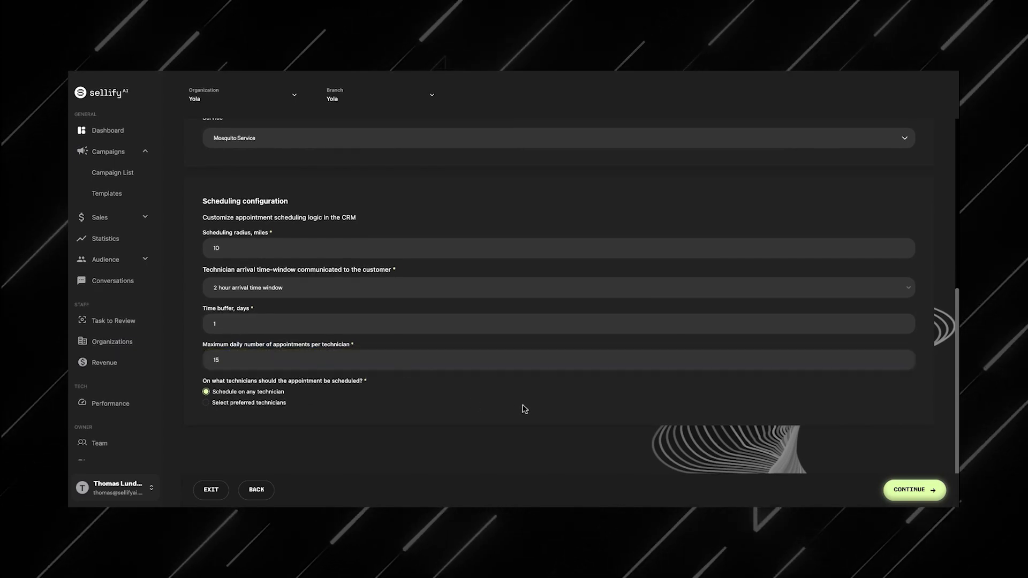
Step: Continue to the sales offer, select the AI salesperson name and Sellify AI as company name
left_click(911, 489)
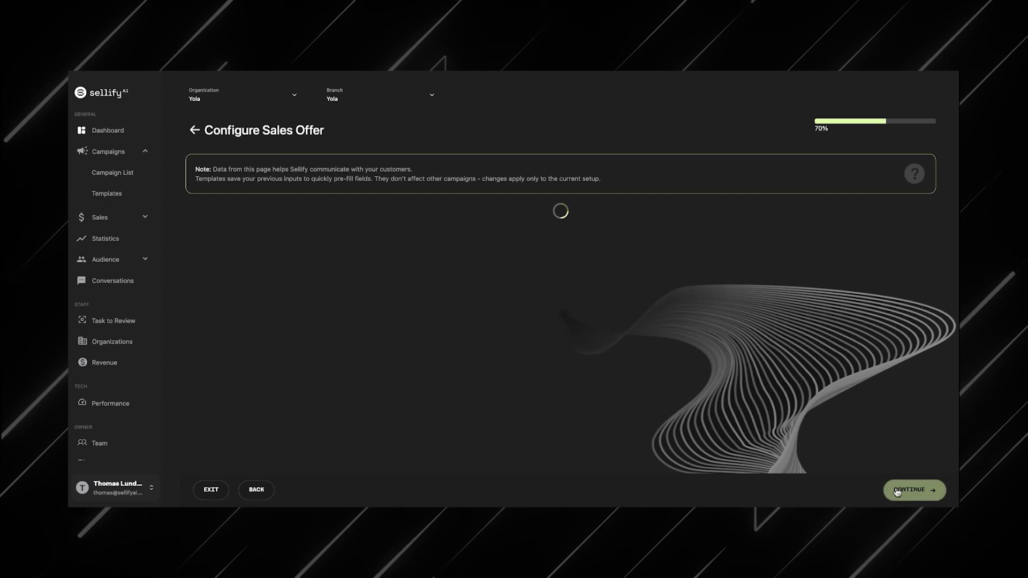
left_click(452, 245)
left_click(447, 264)
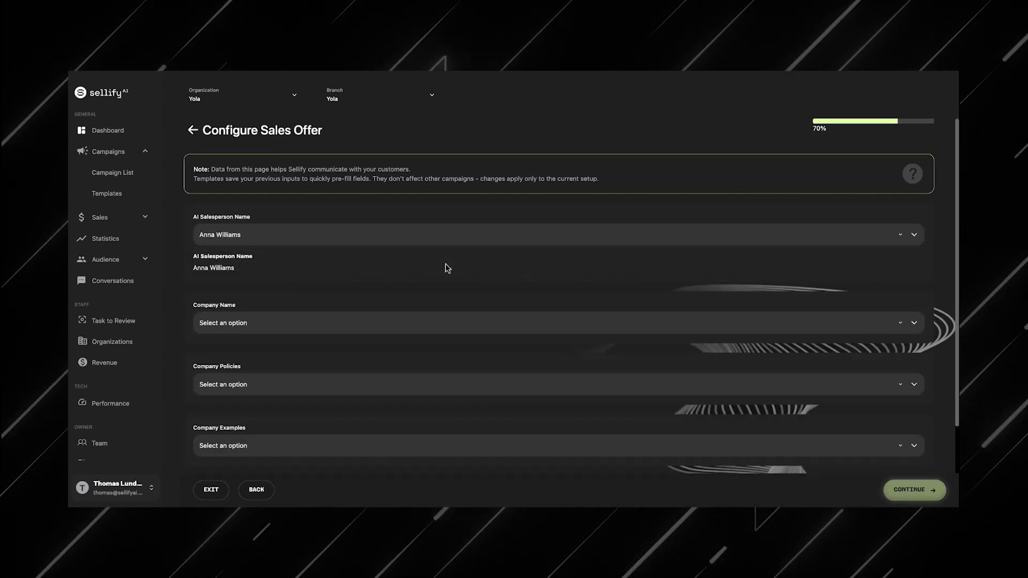
left_click(466, 321)
left_click(466, 347)
scroll(464, 349, "down", 3)
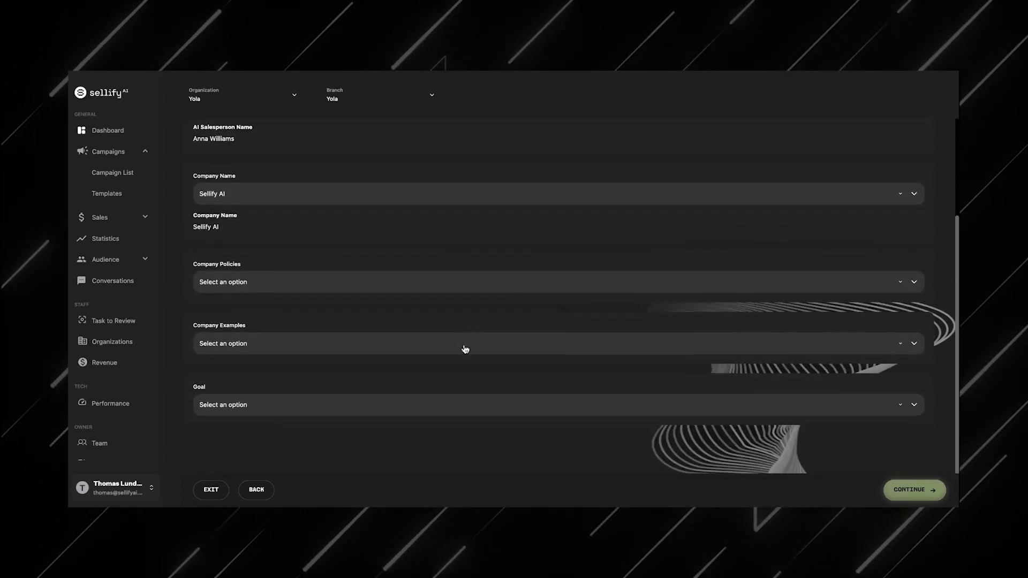
Step: Choose company policies 1, company examples 2 and goal 3 for the sales offer
left_click(462, 289)
left_click(463, 315)
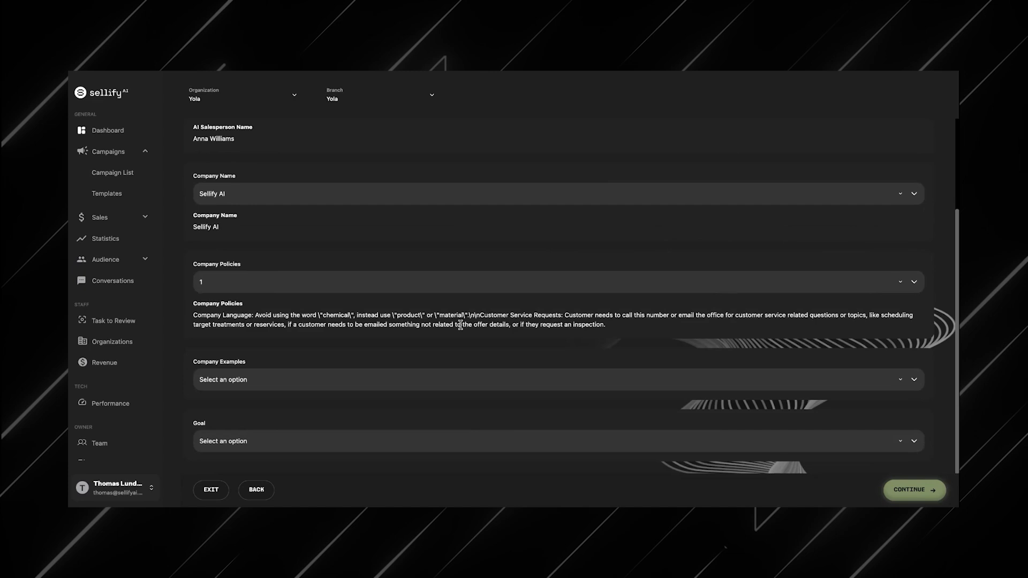
left_click(450, 383)
left_click(444, 412)
scroll(439, 409, "down", 2)
left_click(438, 406)
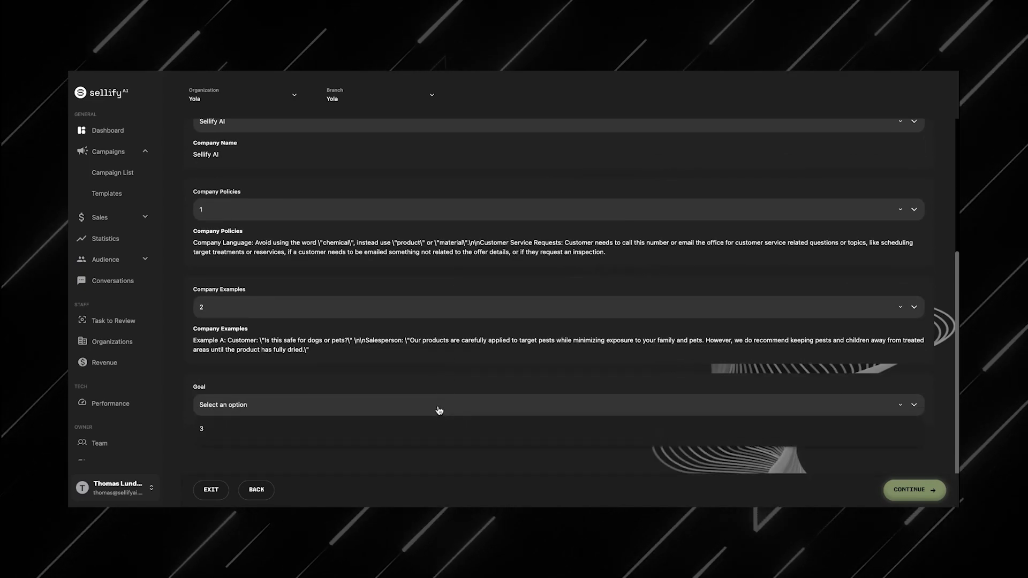
left_click(438, 427)
Step: Continue to the summary and submit Campaign a for review
left_click(899, 483)
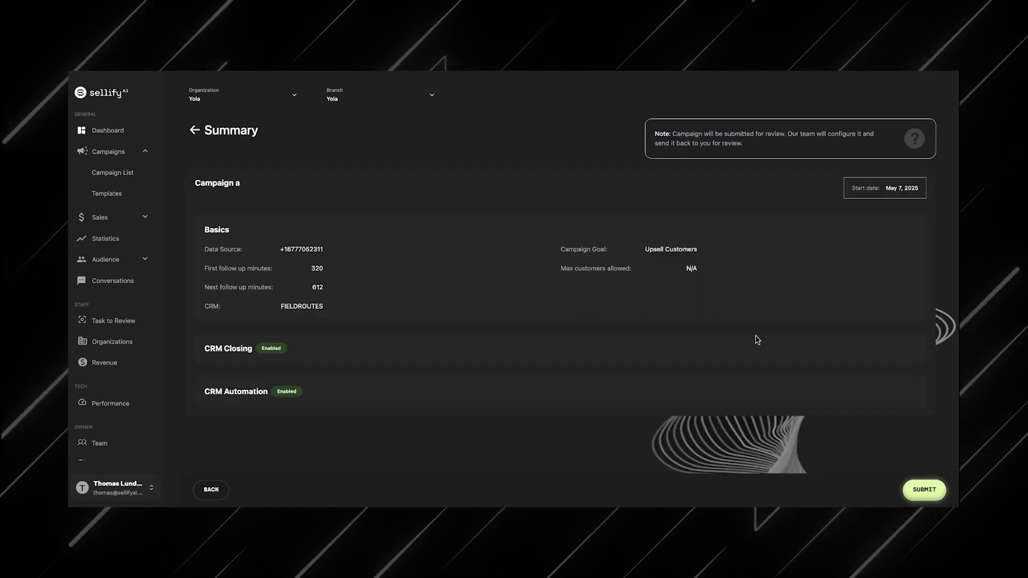
left_click(925, 490)
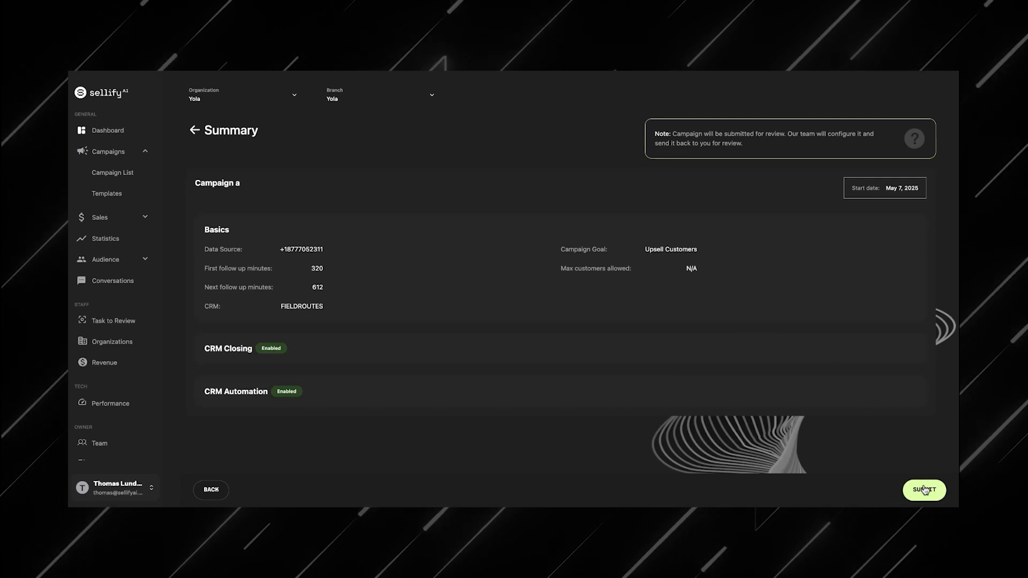